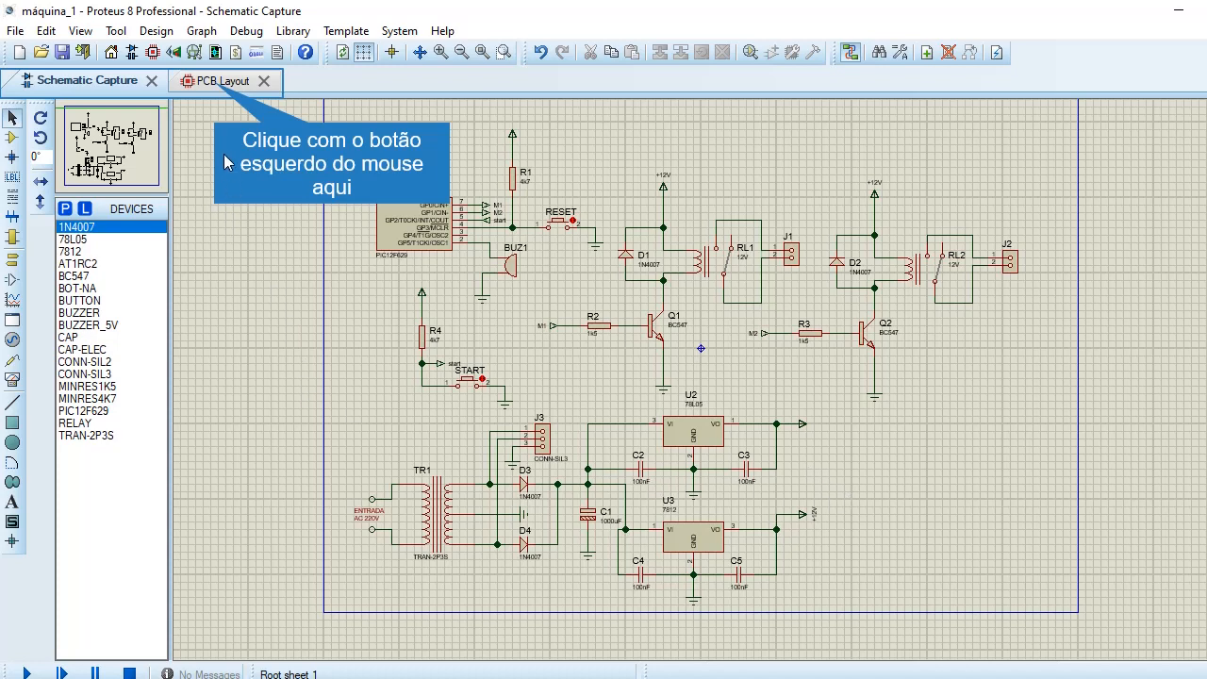
Look over the schematic and the still empty PCB layout, finishing in the PCB layout.
left_click(220, 82)
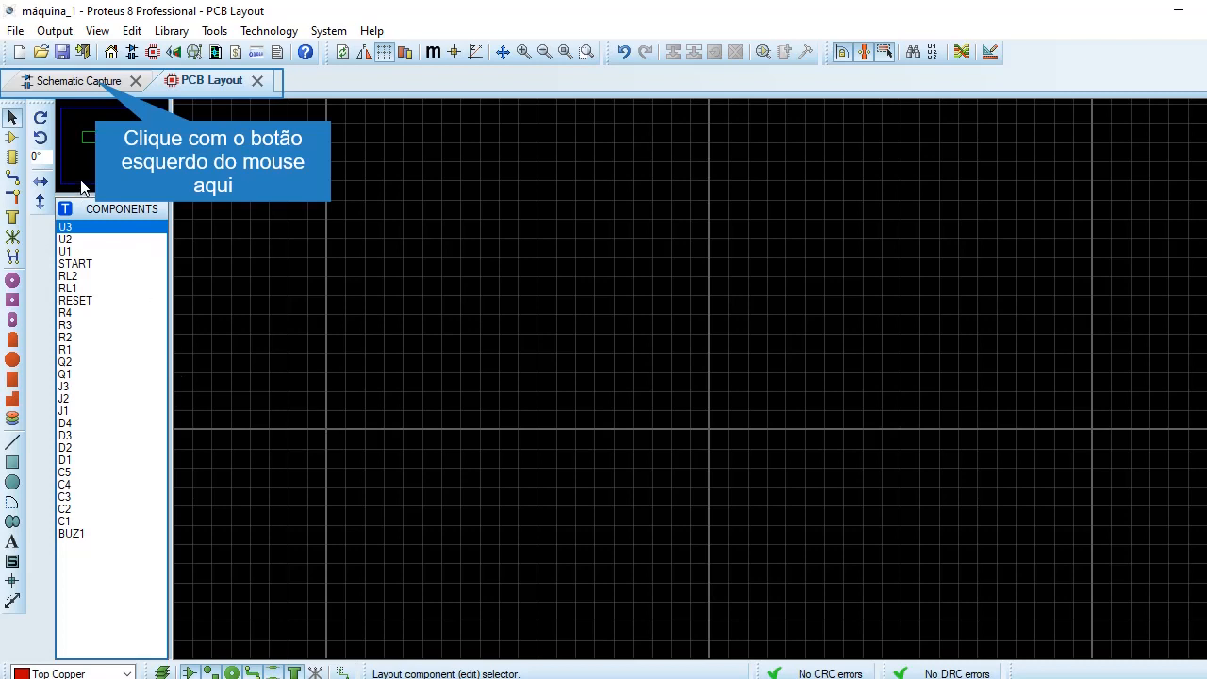
left_click(98, 83)
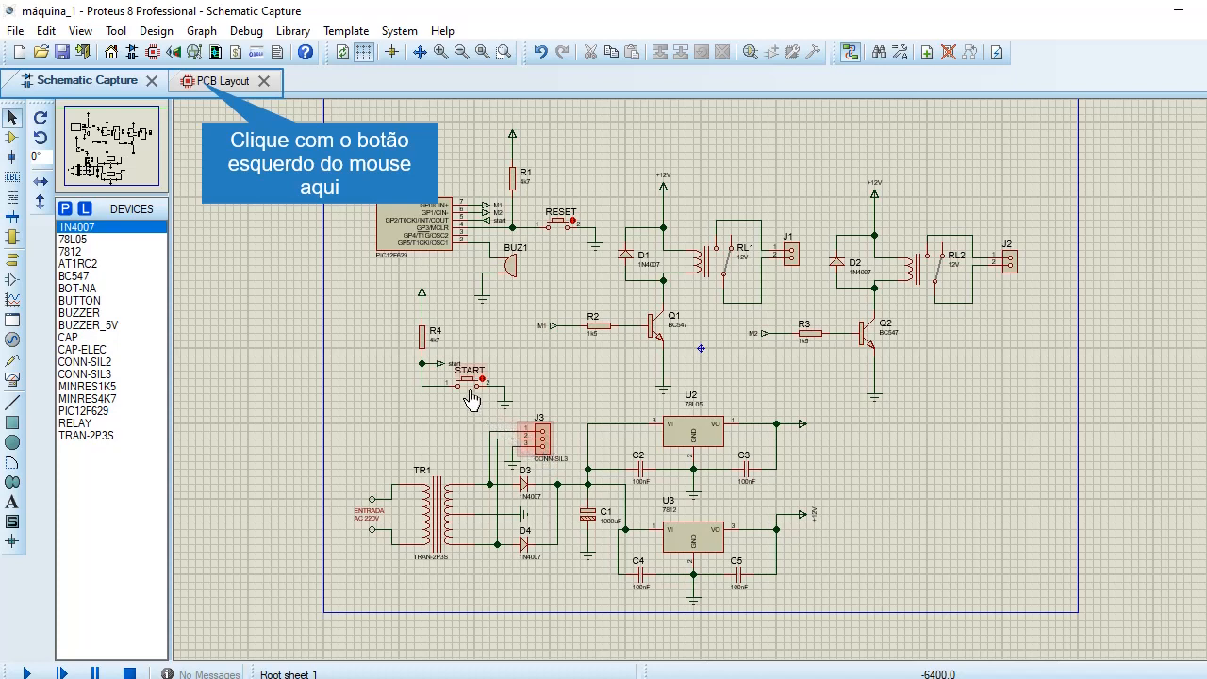
left_click(204, 88)
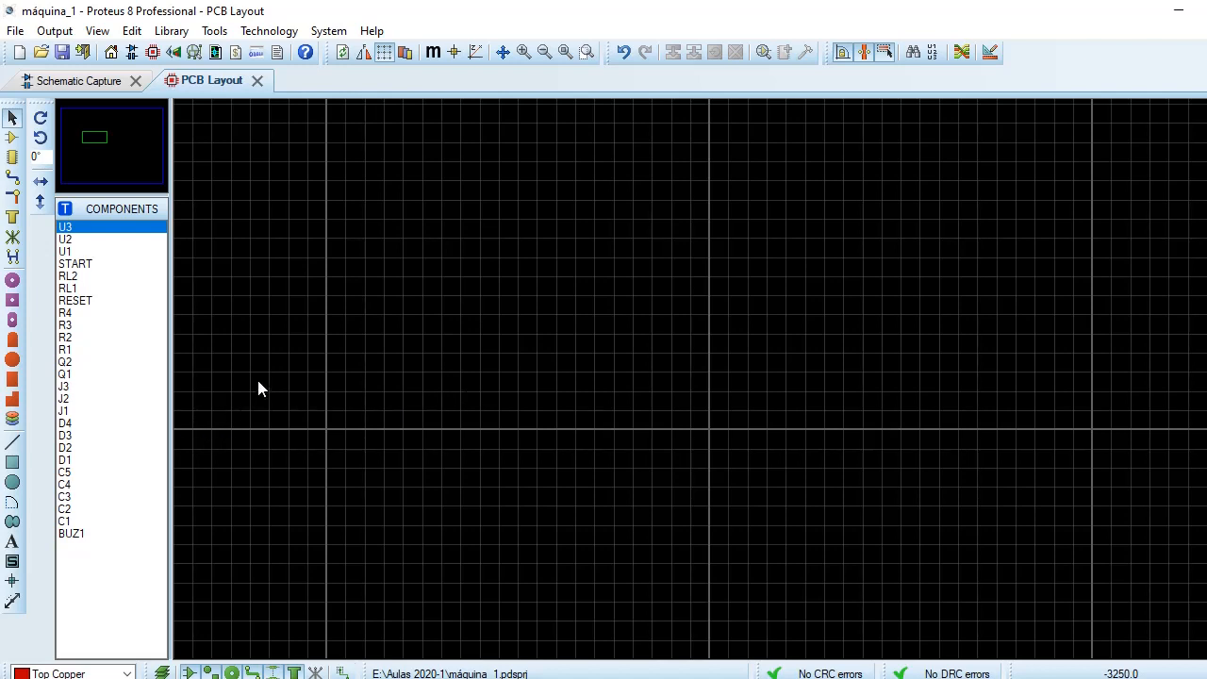
Draw a rectangular board outline on the Board Edge layer, with its upper-left corner at about -3000, +1700.
scroll(276, 368, "down", 1)
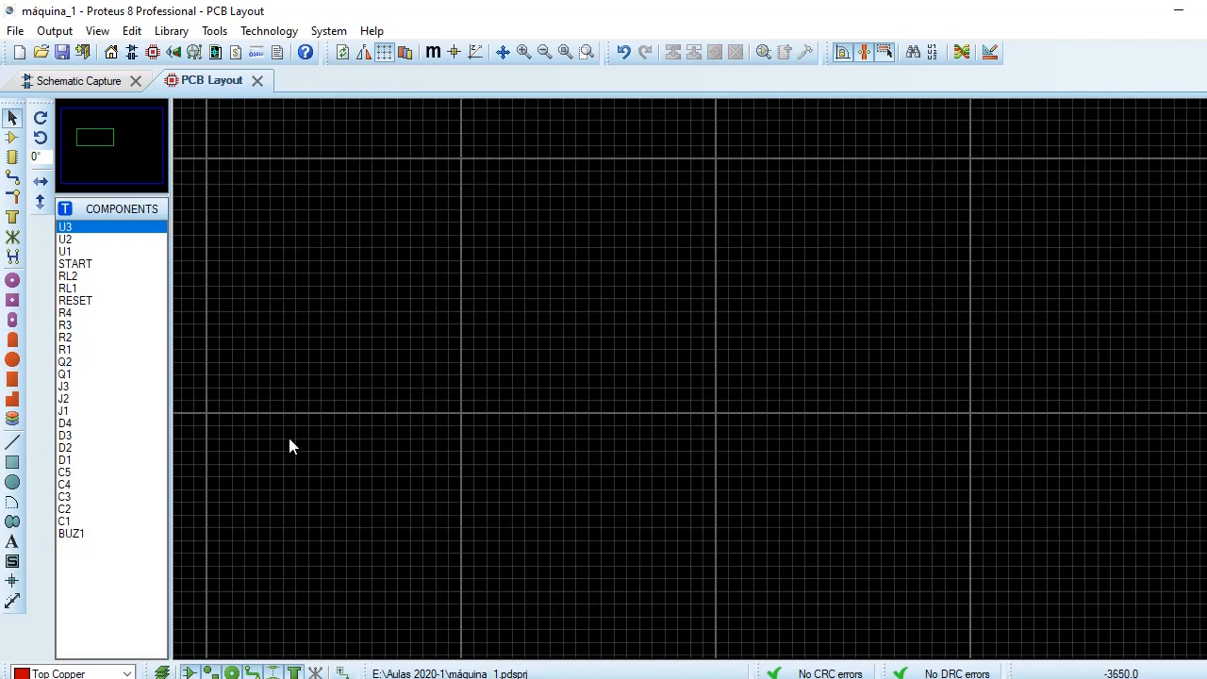
left_click(125, 671)
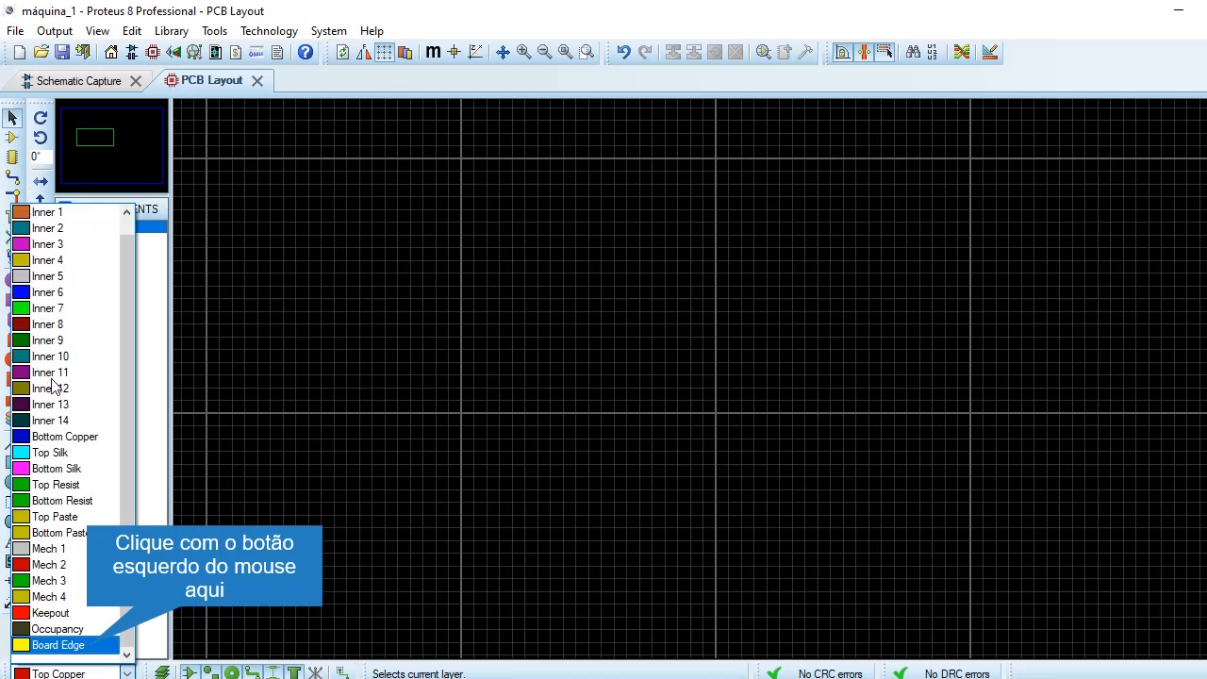
left_click(90, 645)
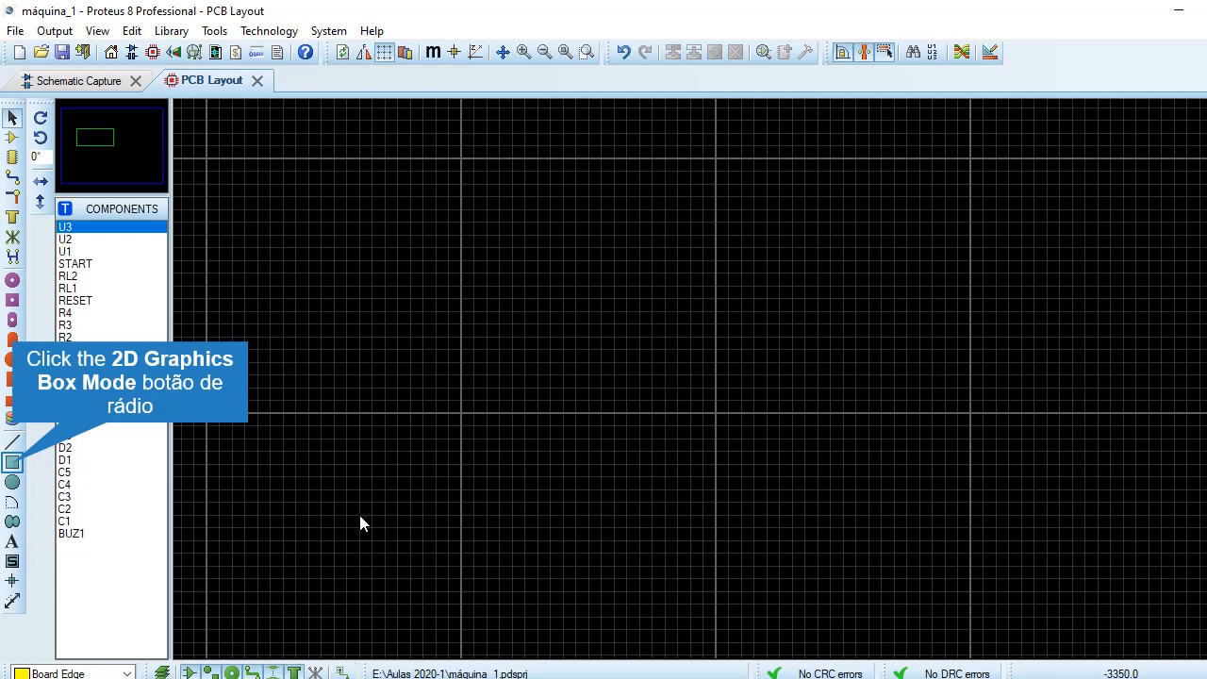
left_click(12, 463)
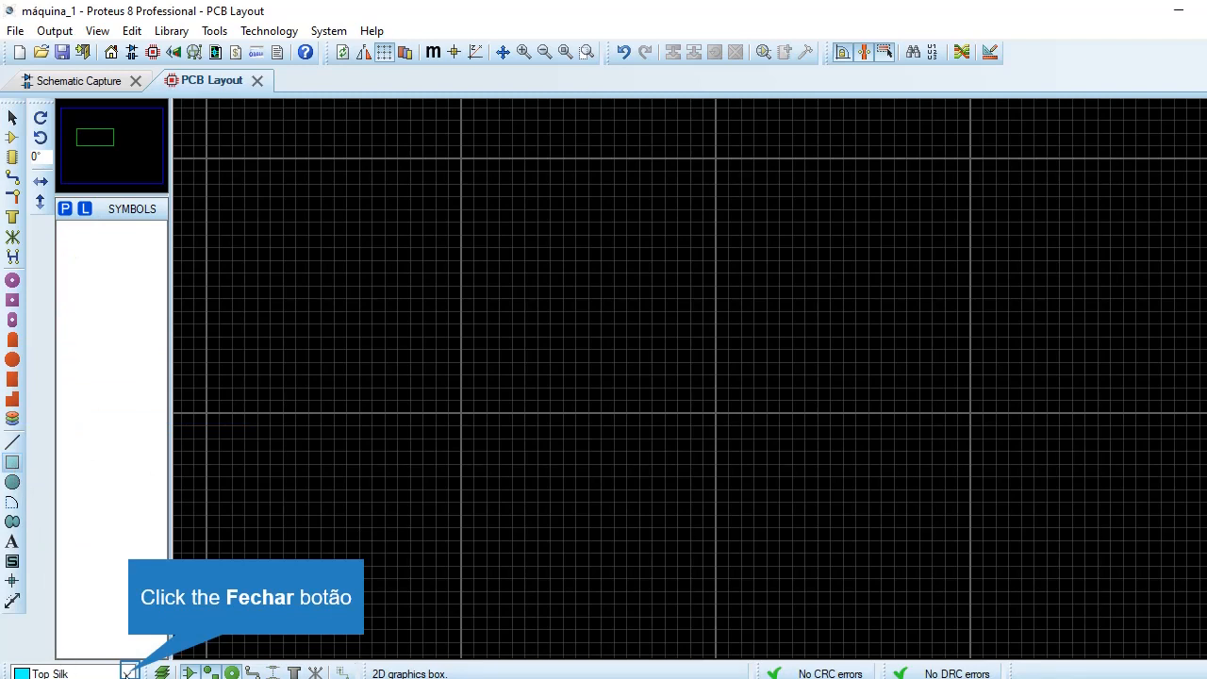
left_click(128, 673)
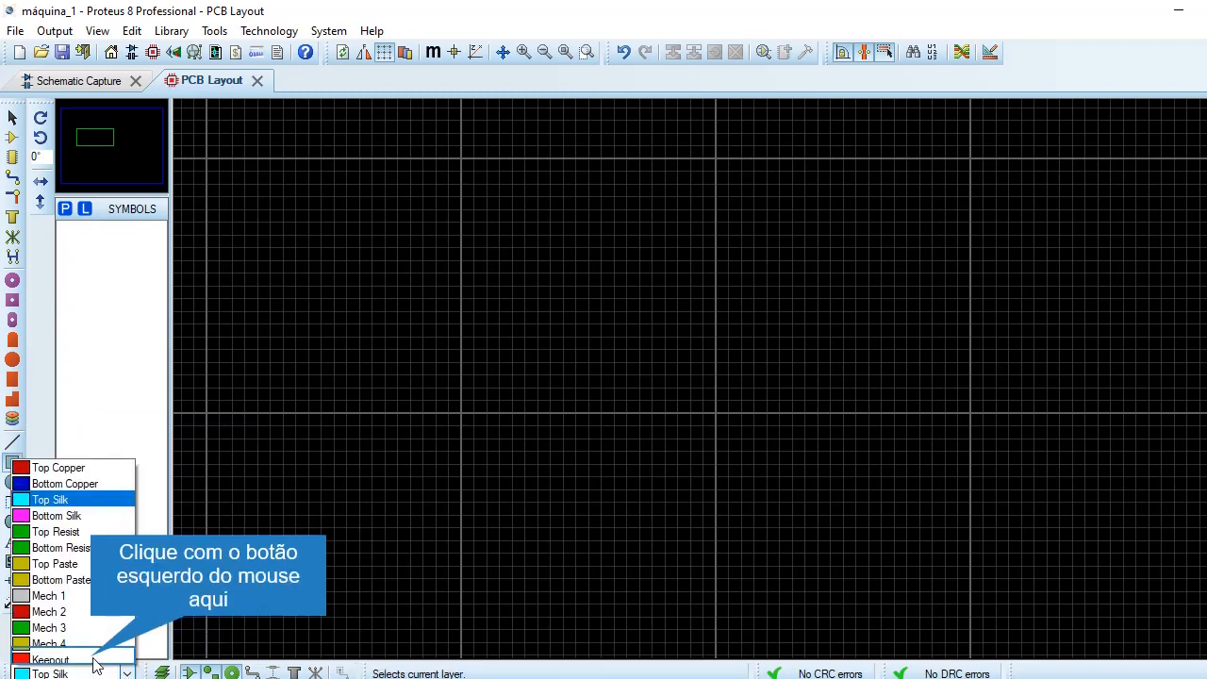
left_click(94, 664)
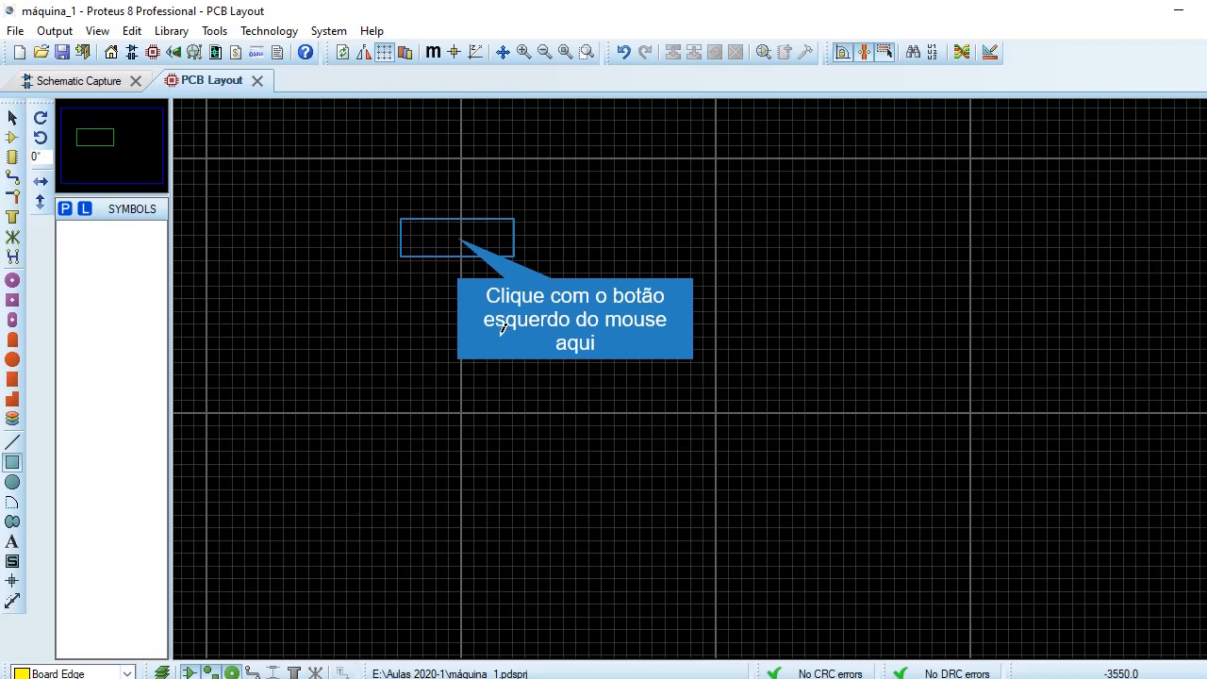
left_click(461, 234)
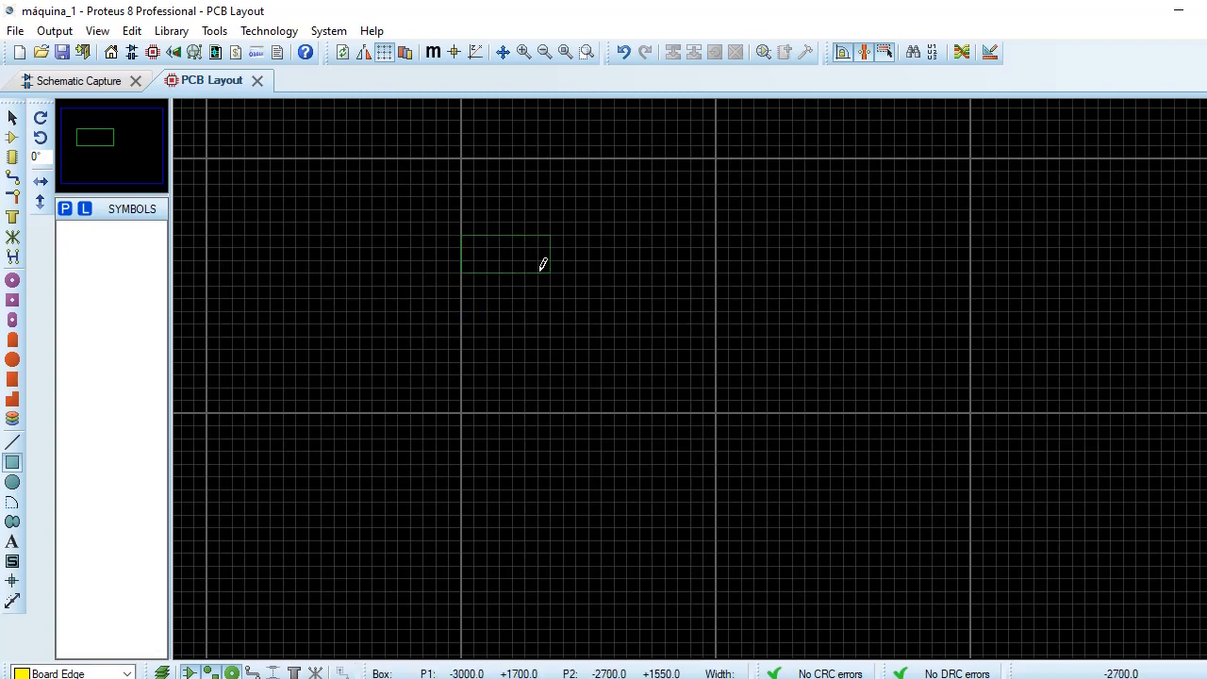
left_click(994, 576)
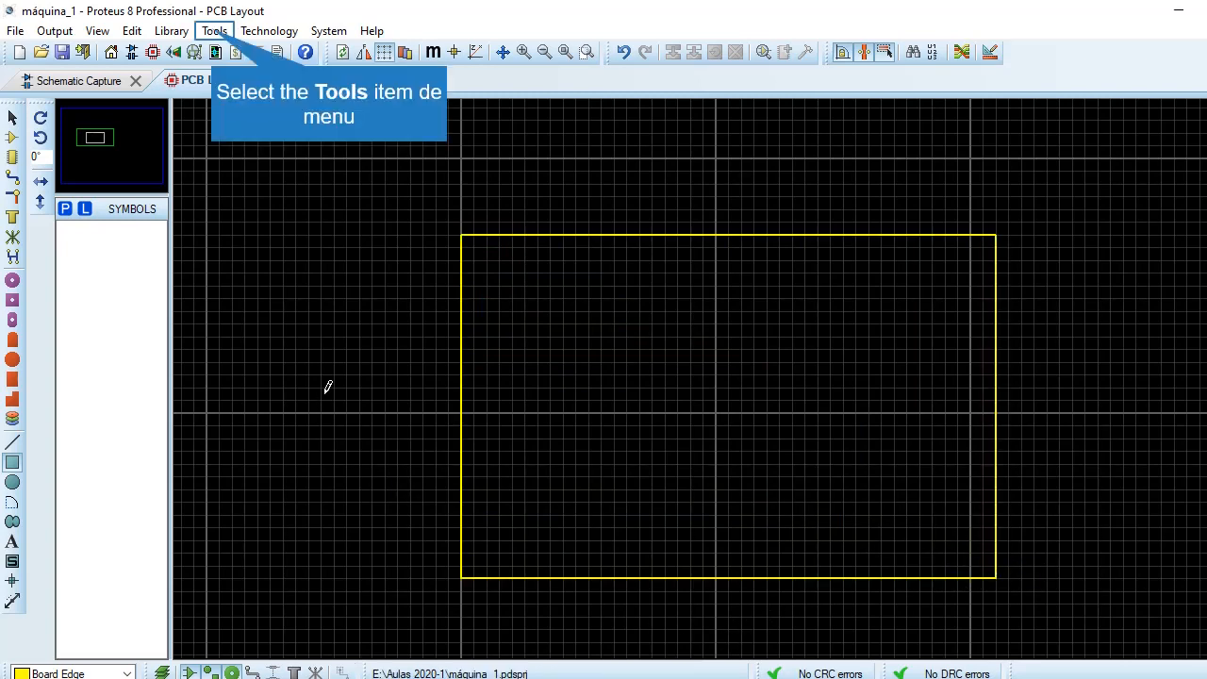
Include U2 in the Auto-placer's component list and automatically place all components on the board.
left_click(214, 33)
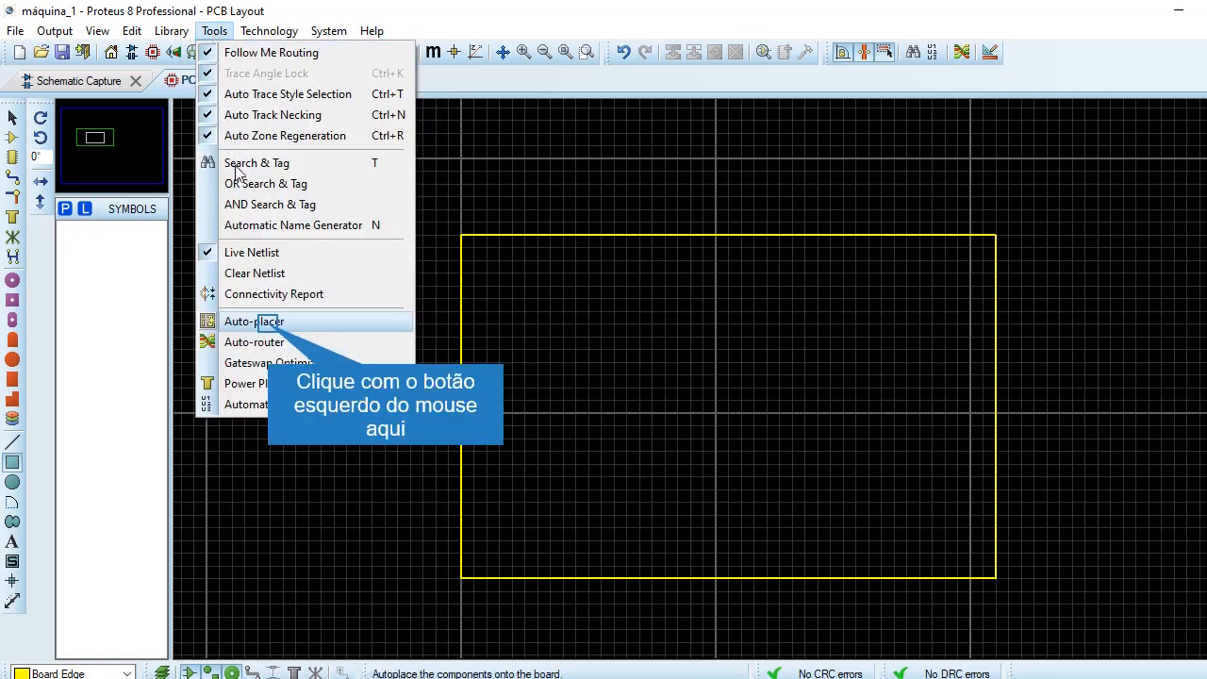
left_click(271, 325)
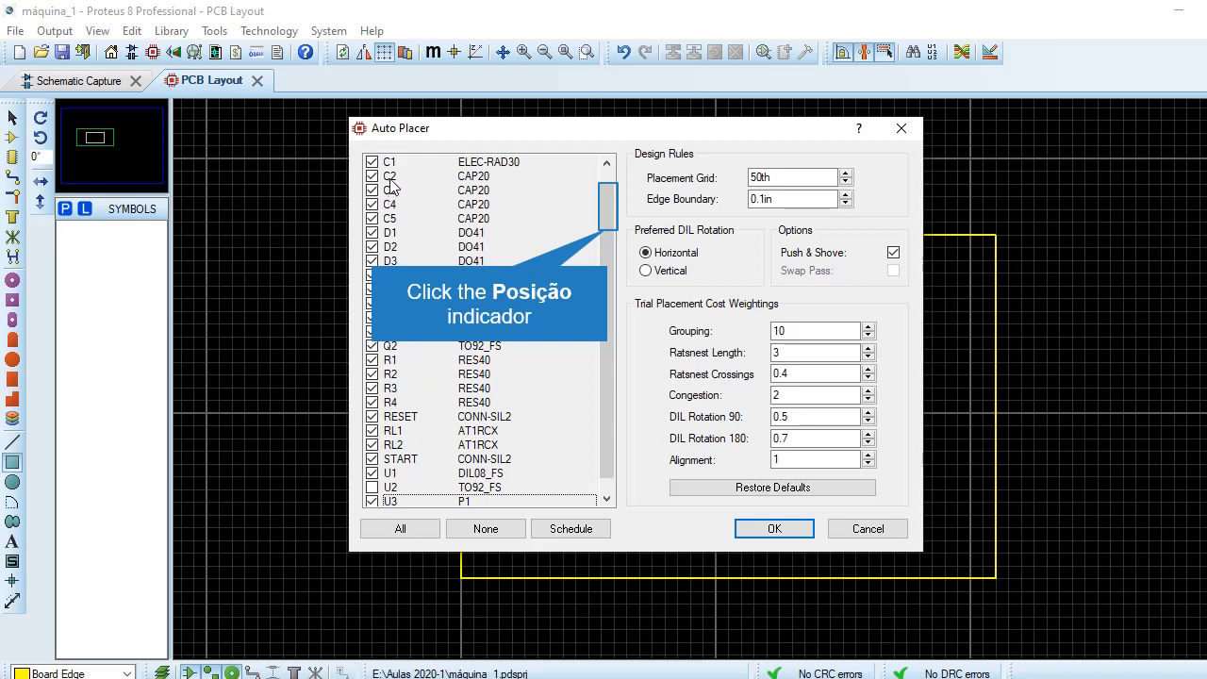
left_click(609, 234)
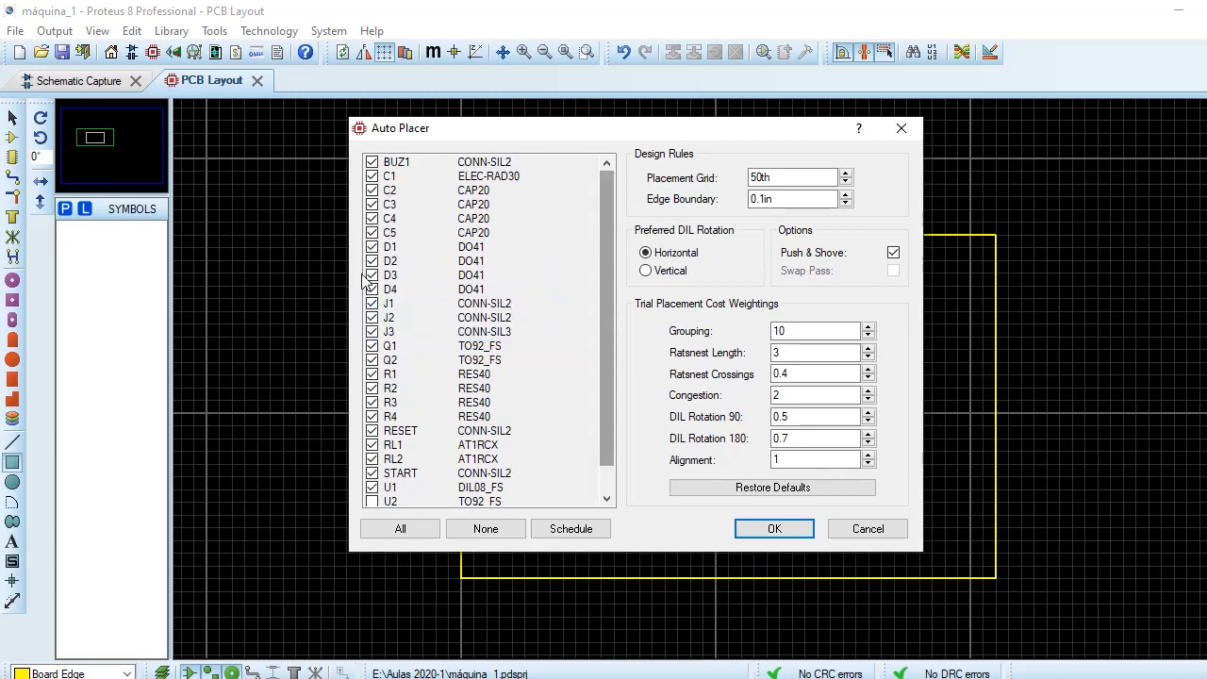
scroll(368, 281, "down", 1)
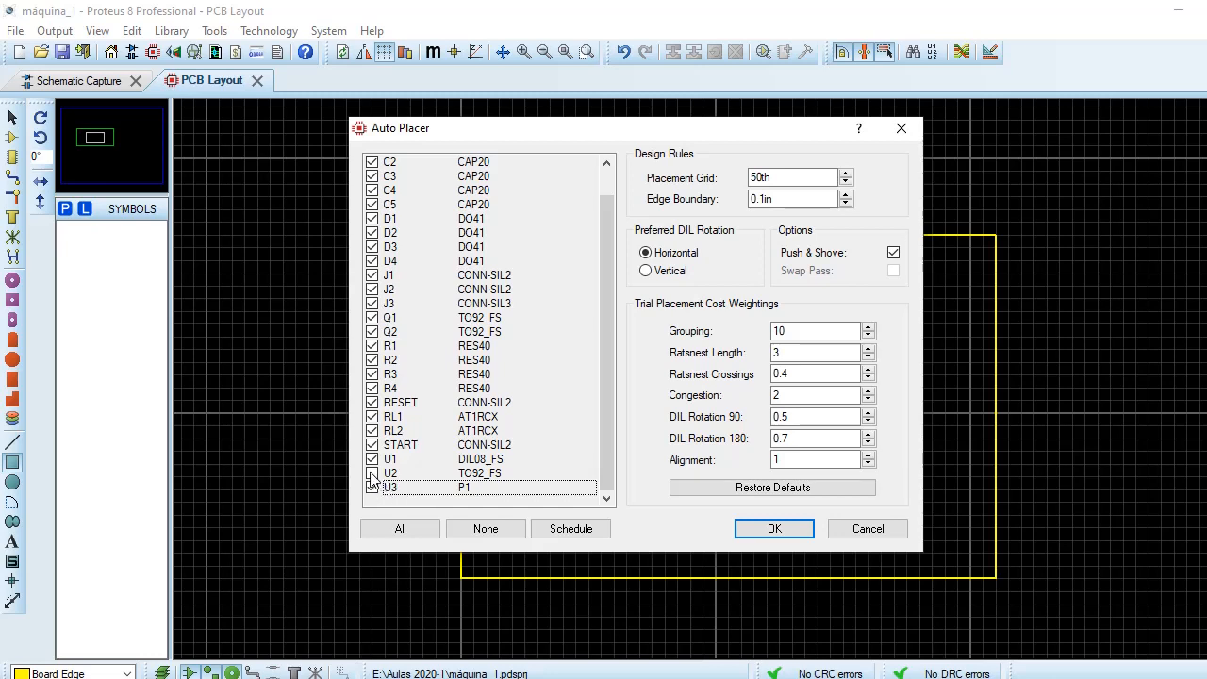
left_click(373, 473)
left_click(373, 473)
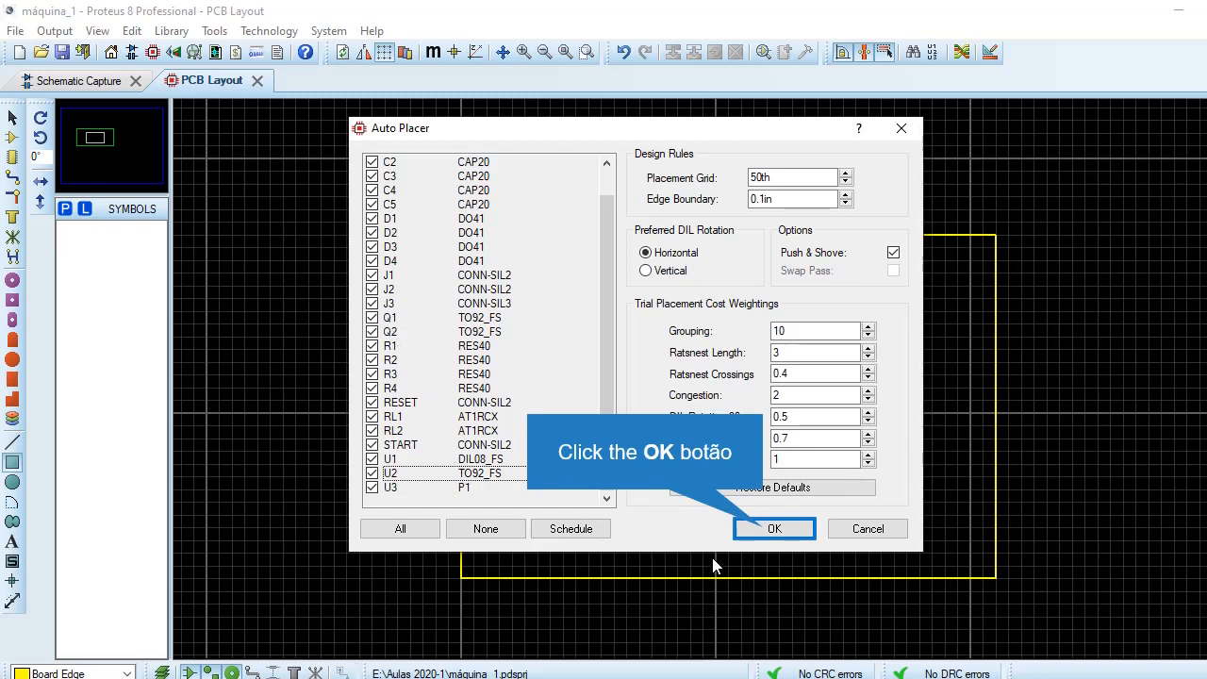
left_click(770, 530)
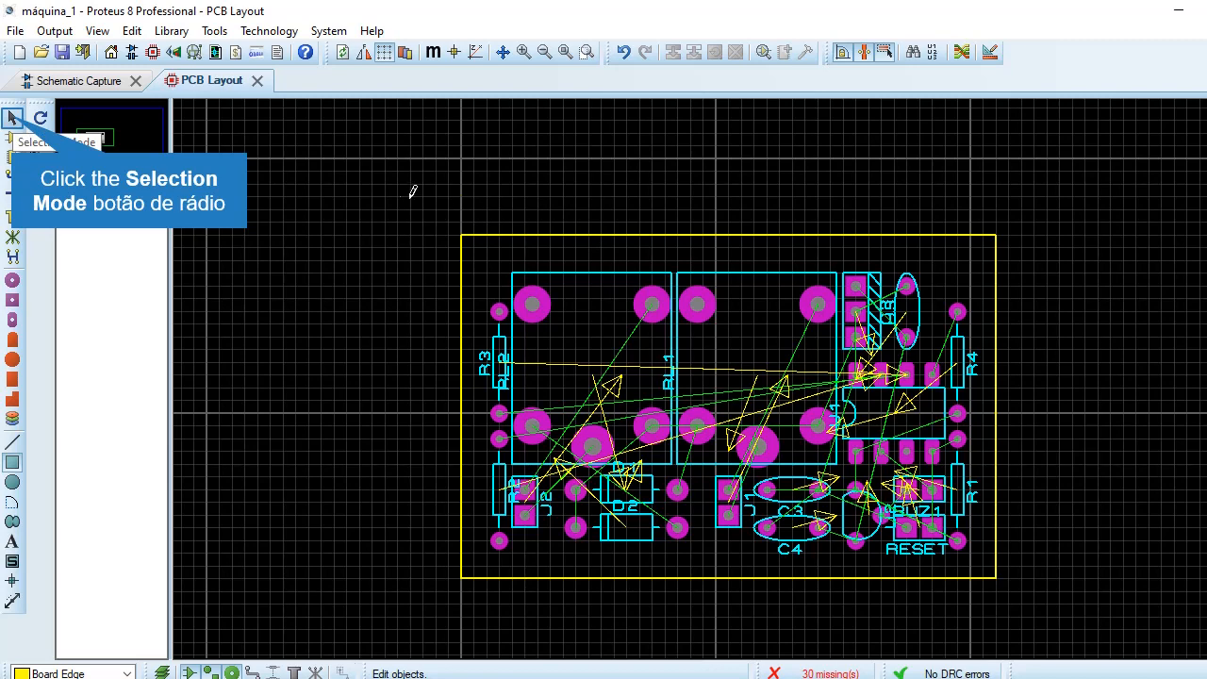
Enlarge the board outline on all four sides to leave free space around the placed components.
left_click(13, 117)
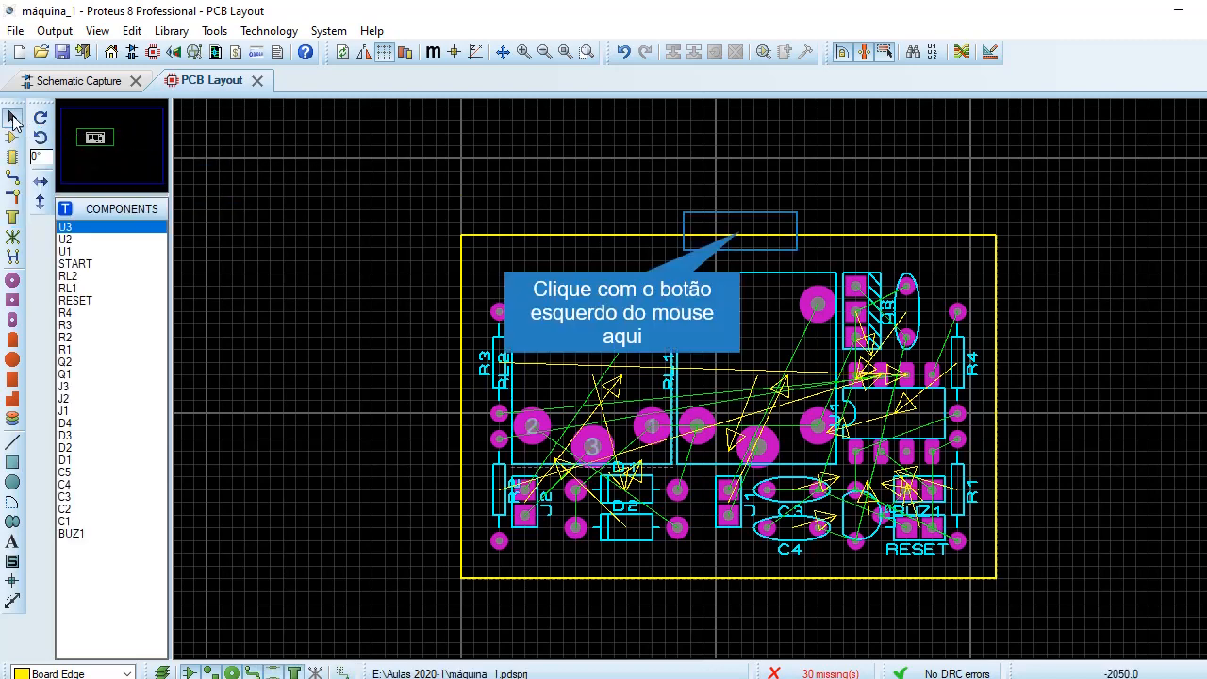
left_click(741, 235)
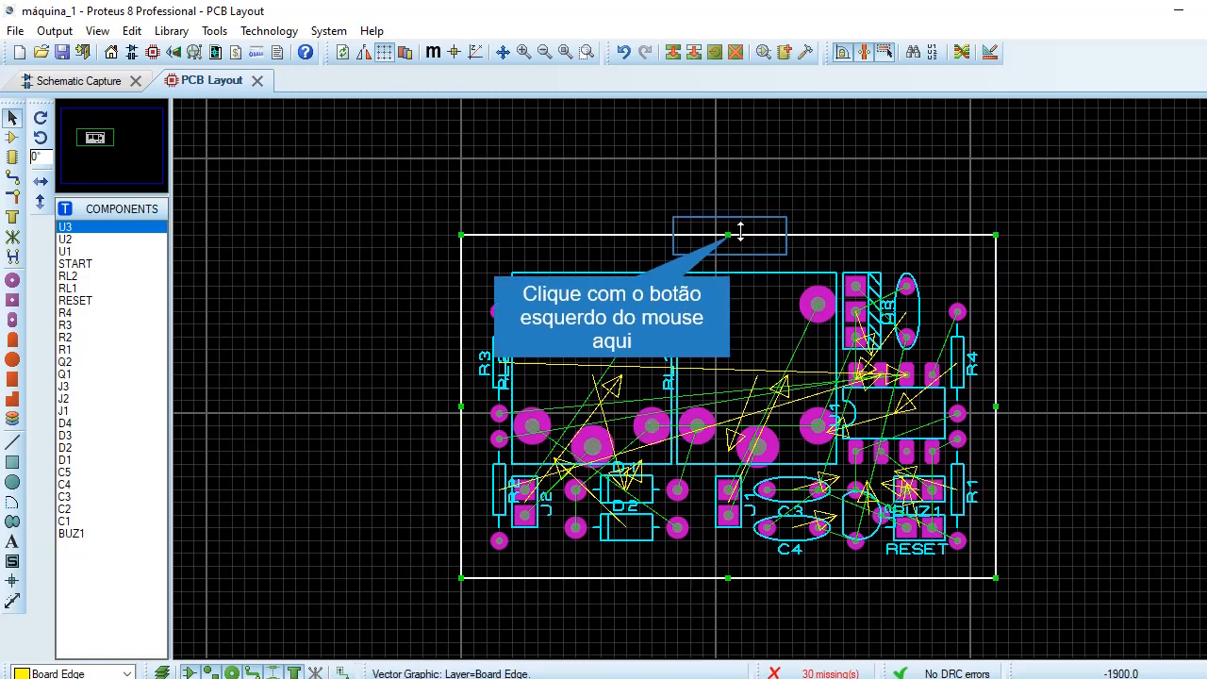
left_click_drag(728, 235, 727, 171)
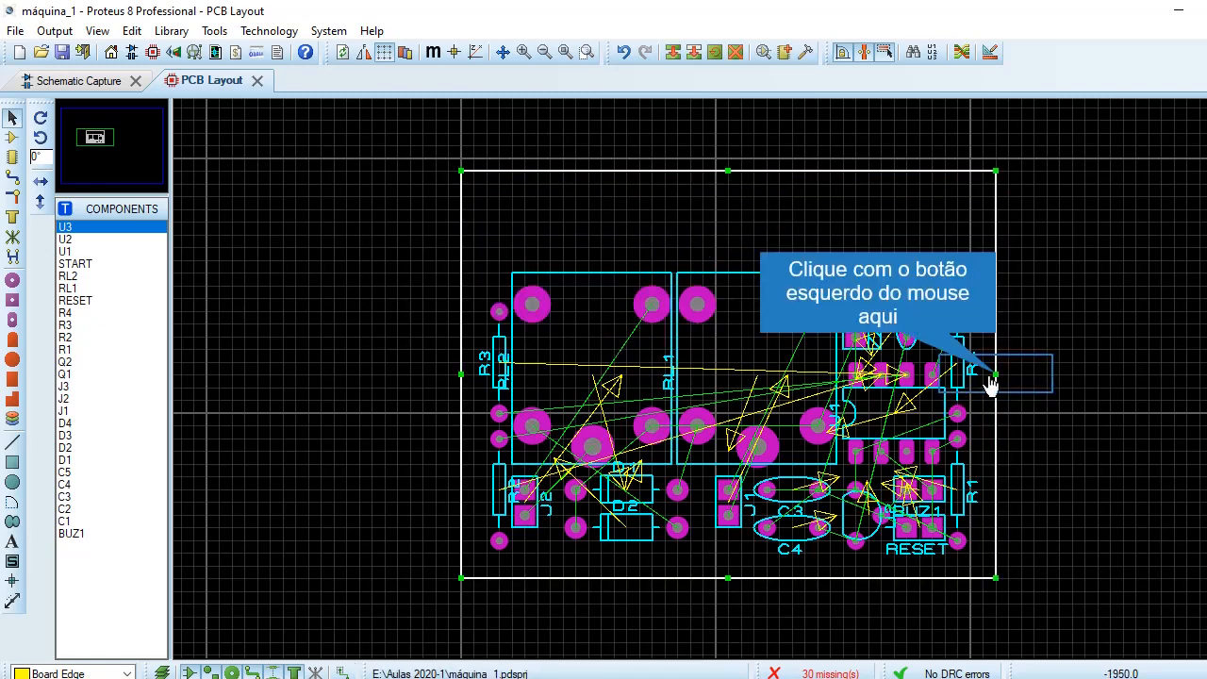
left_click_drag(996, 374, 1097, 375)
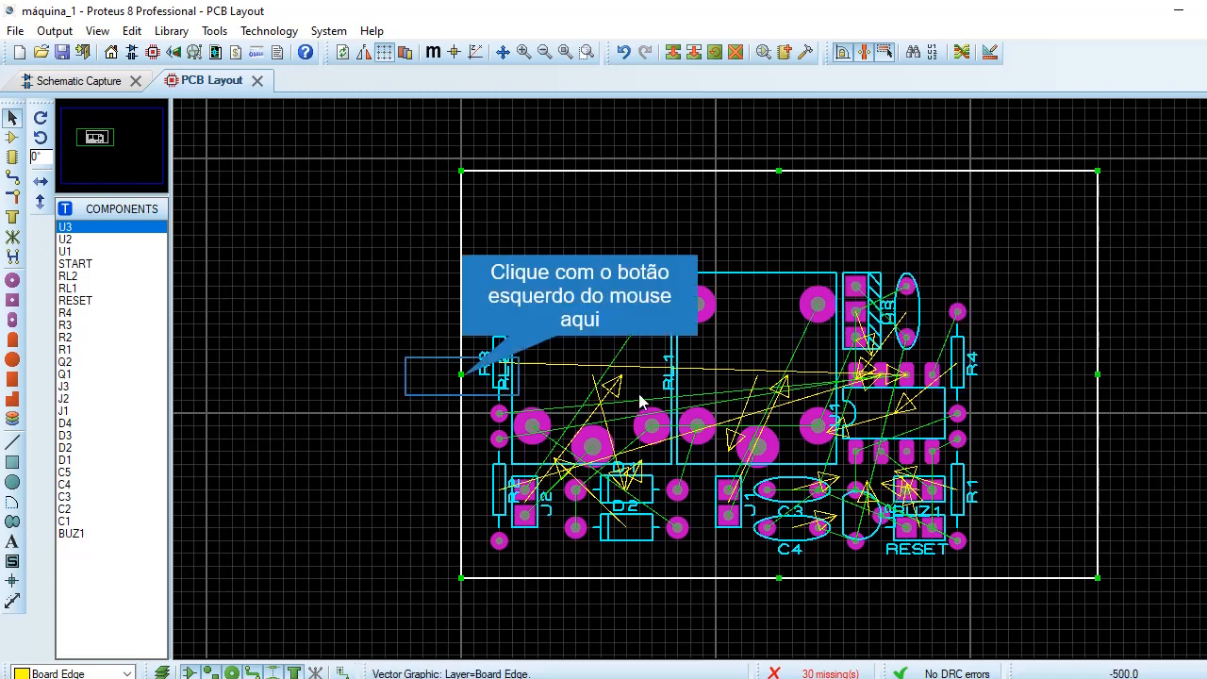
left_click_drag(462, 374, 372, 374)
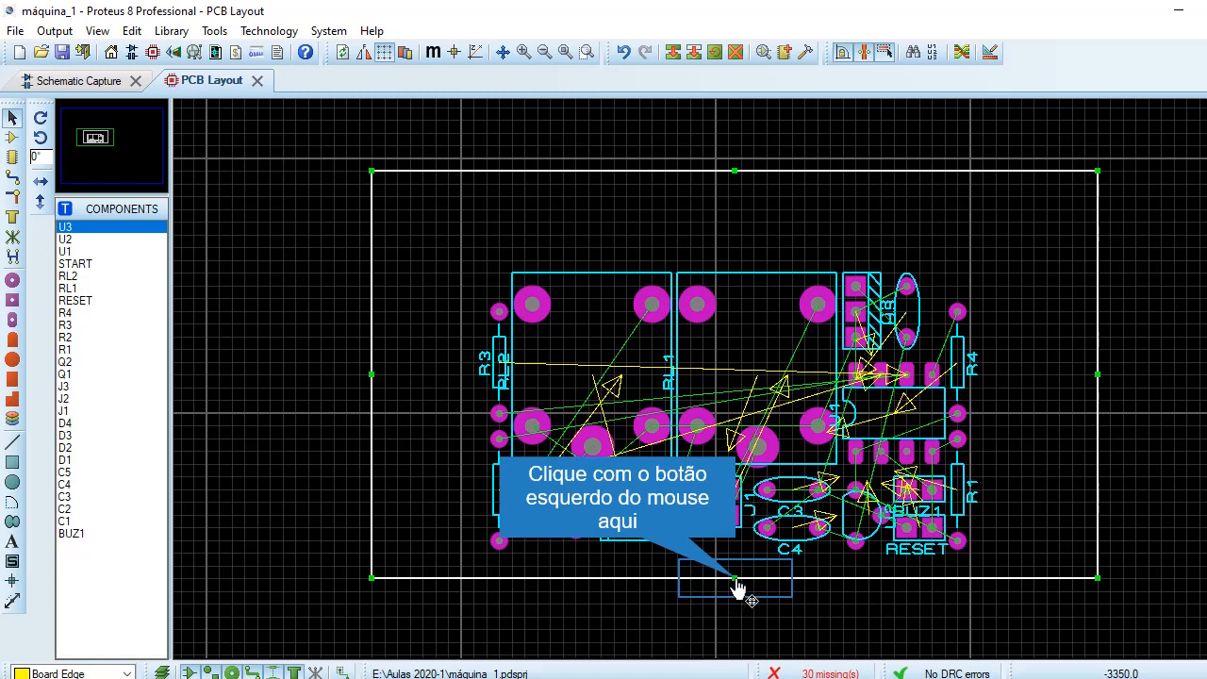
left_click_drag(735, 577, 730, 641)
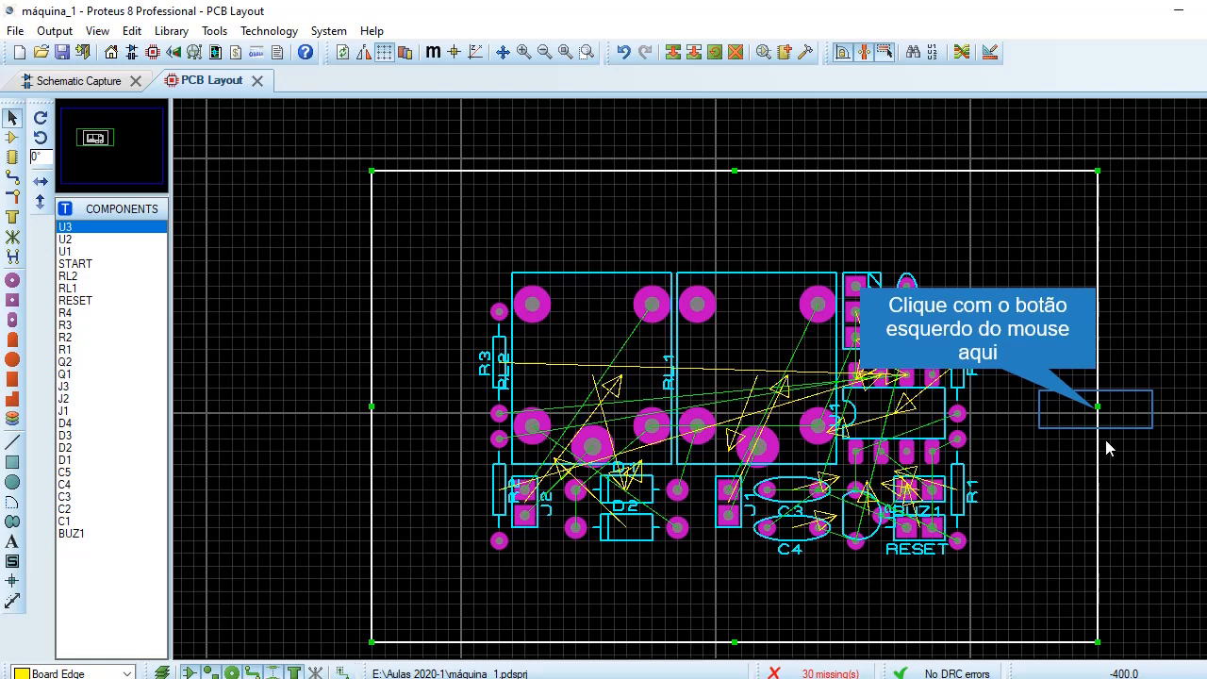
left_click_drag(1098, 407, 1173, 409)
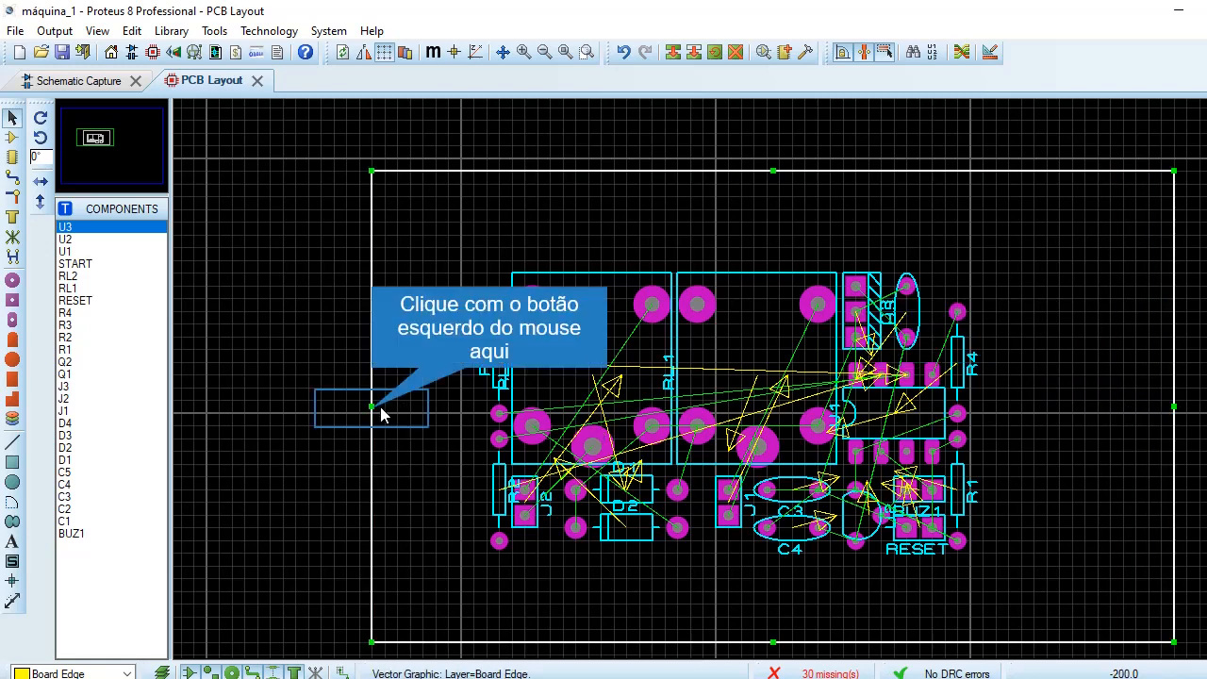
left_click_drag(372, 407, 245, 407)
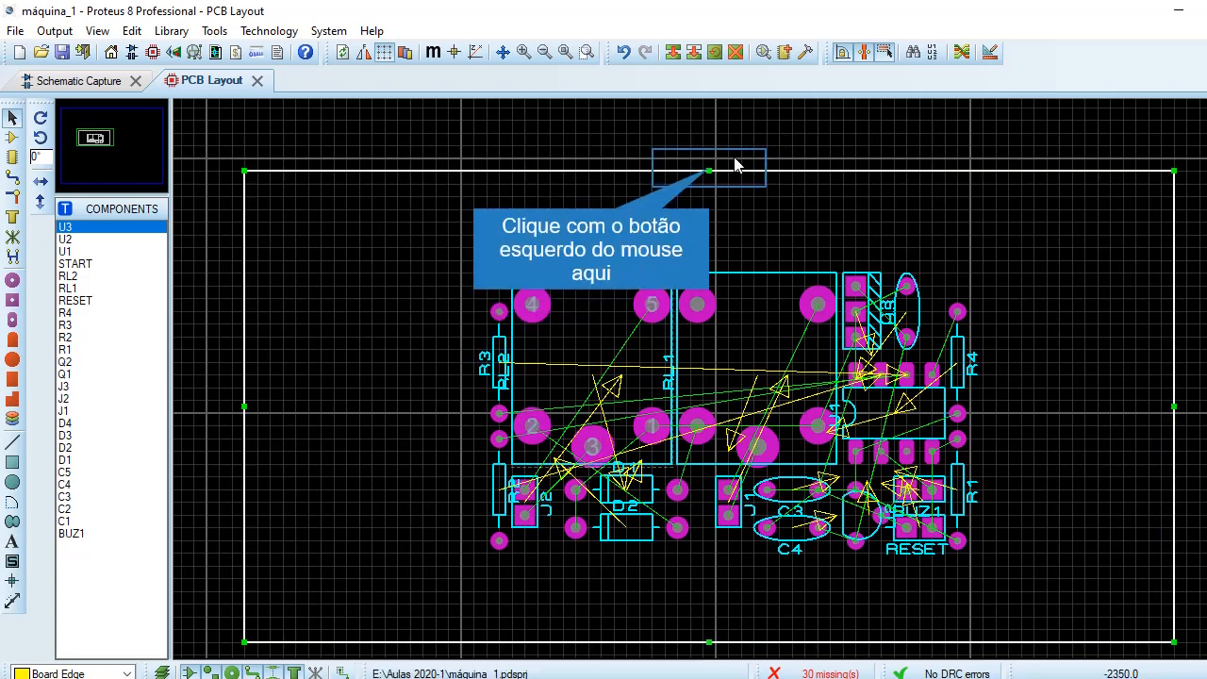
left_click_drag(710, 168, 723, 120)
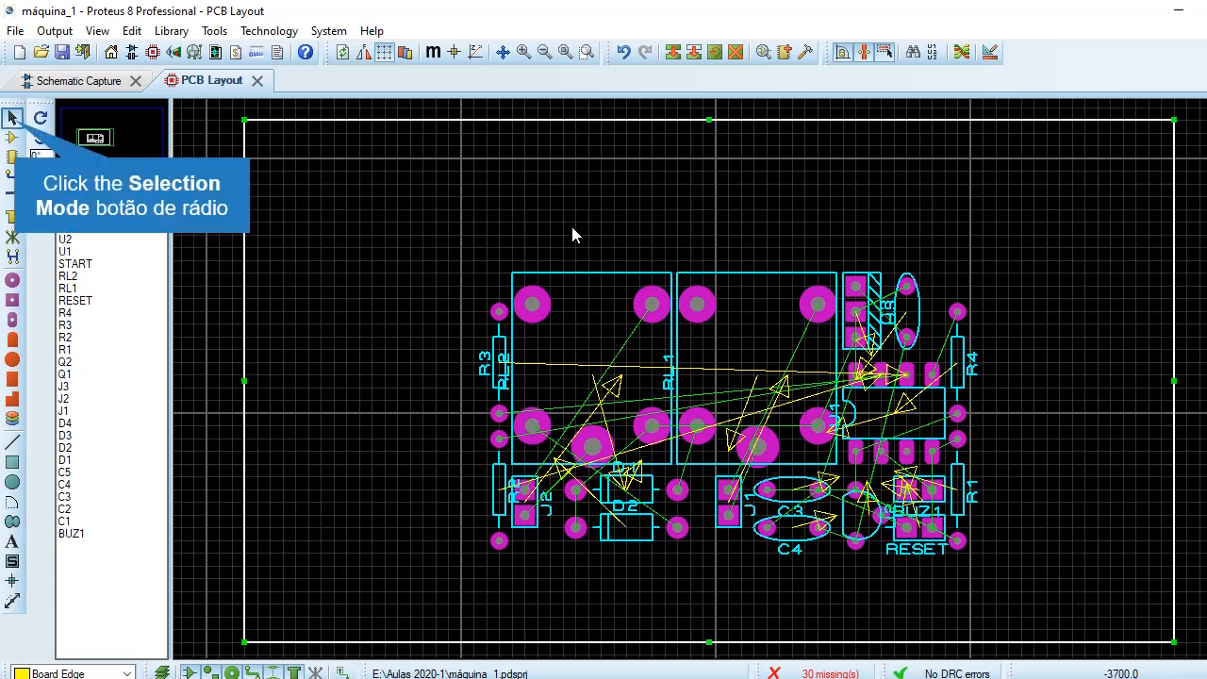
Select all placed components as a group and move them toward the board outline's left edge.
left_click(14, 119)
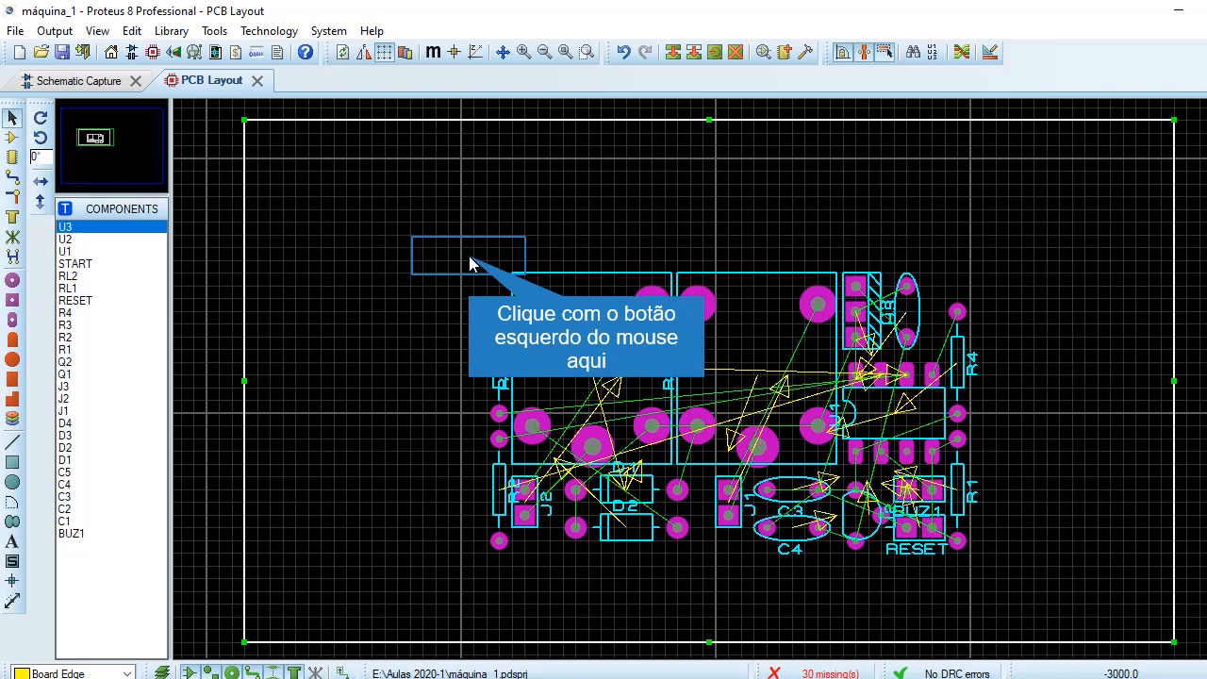
left_click_drag(474, 261, 766, 400)
left_click_drag(1002, 557, 1023, 579)
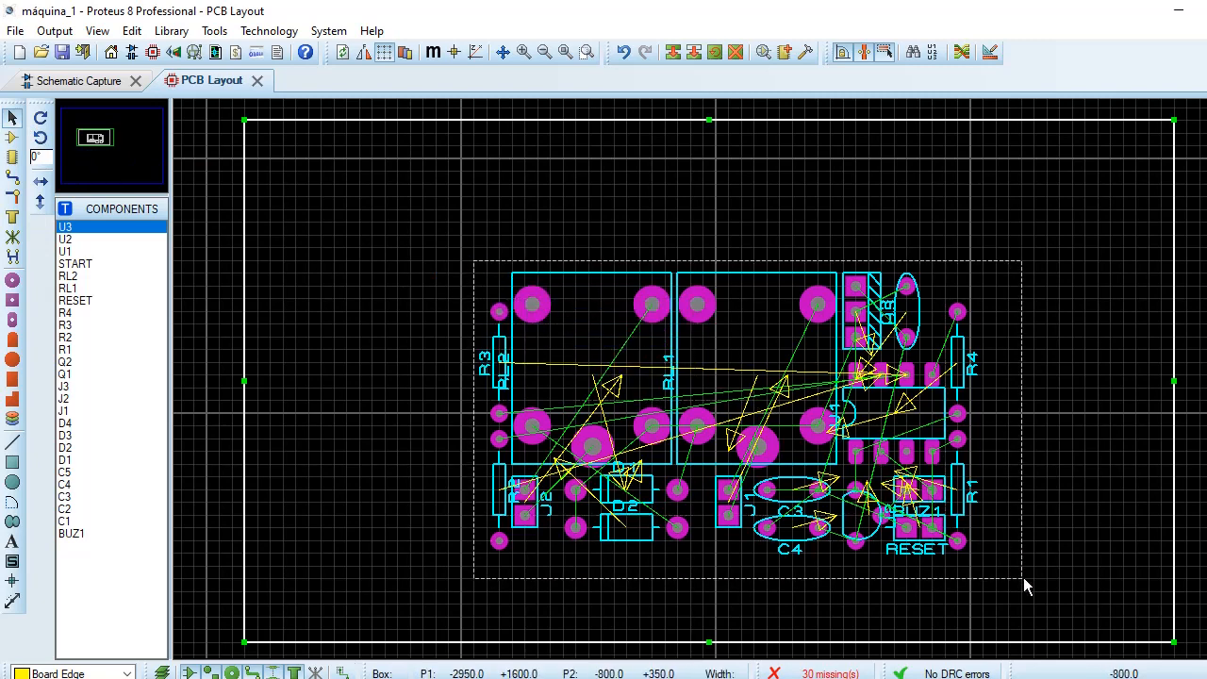
left_click_drag(866, 498, 657, 457)
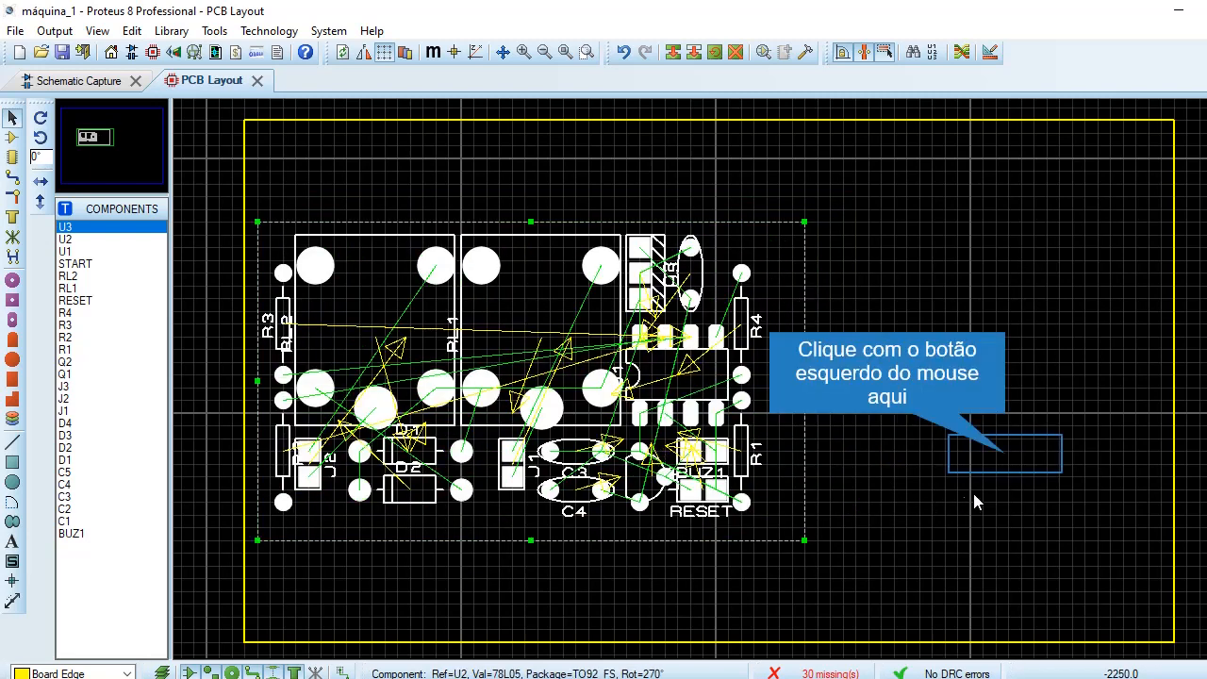
left_click(1006, 456)
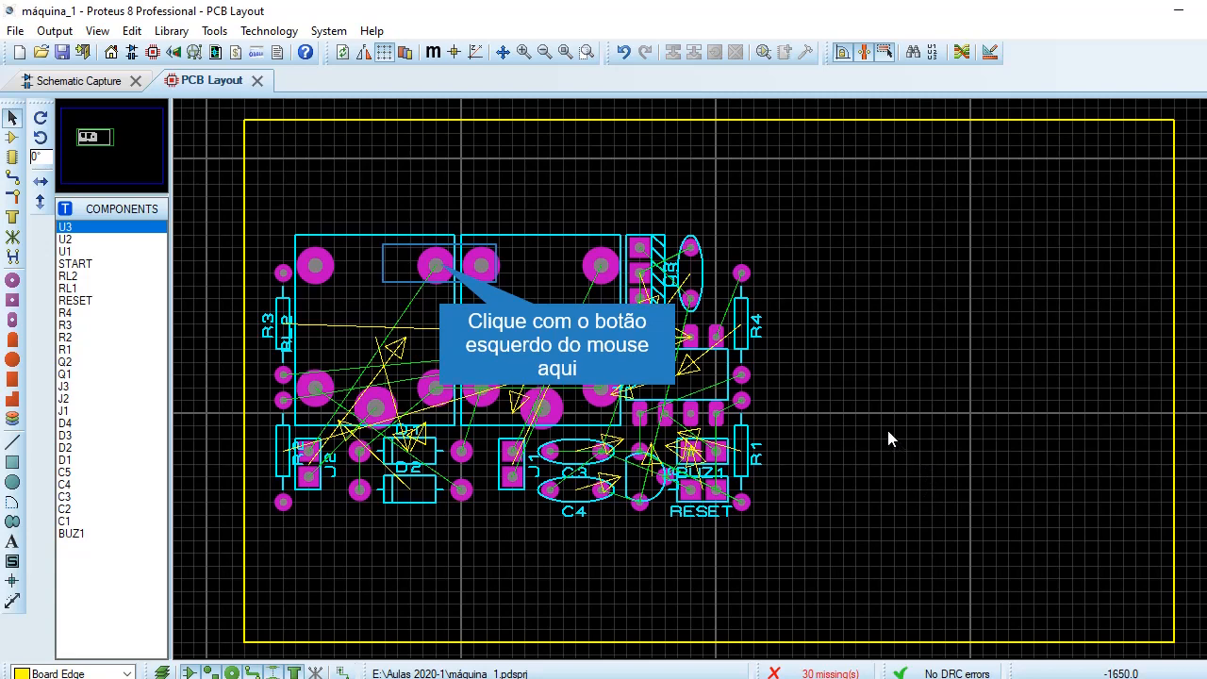
Move relay RL2 to the free area at the board's right side, rotate it 90 degrees clockwise, and place it in the lower-right area.
left_click(440, 270)
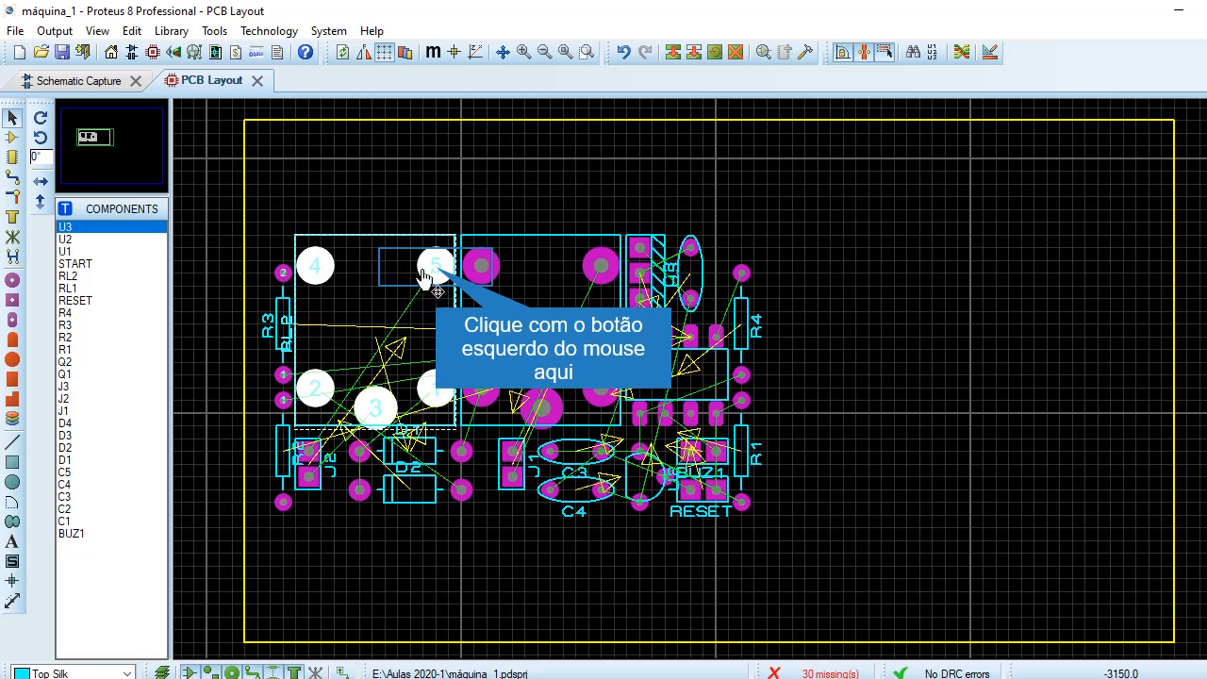
left_click_drag(436, 267, 1064, 208)
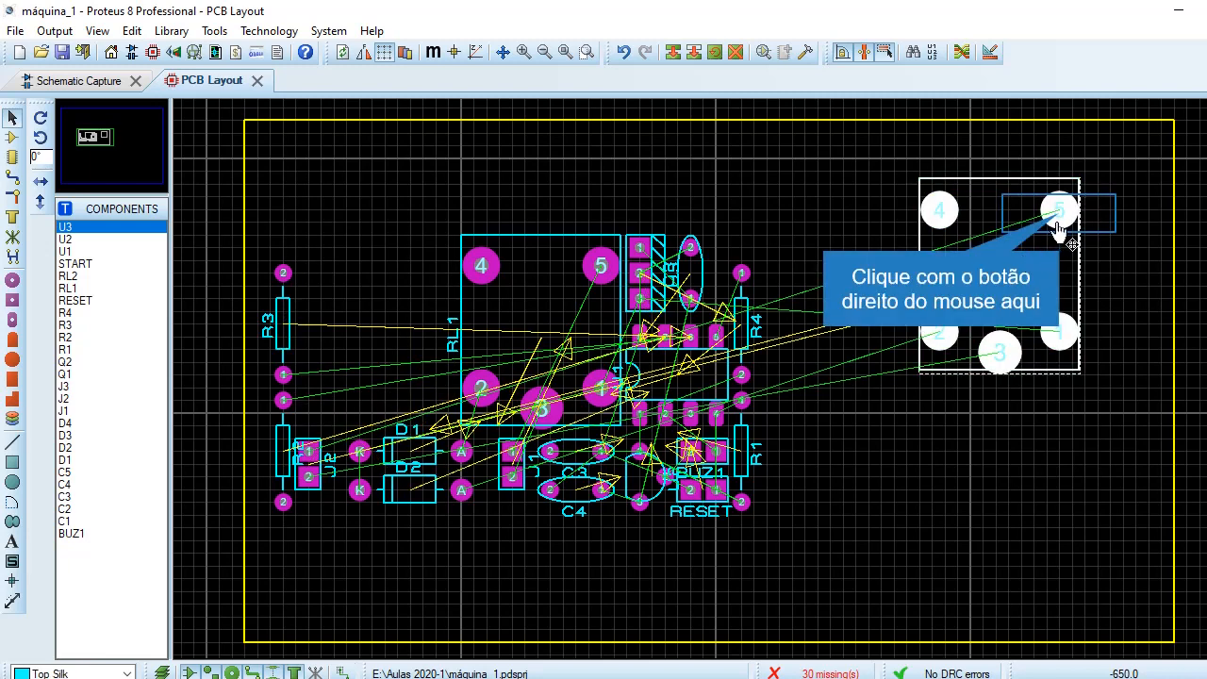
right_click(1043, 214)
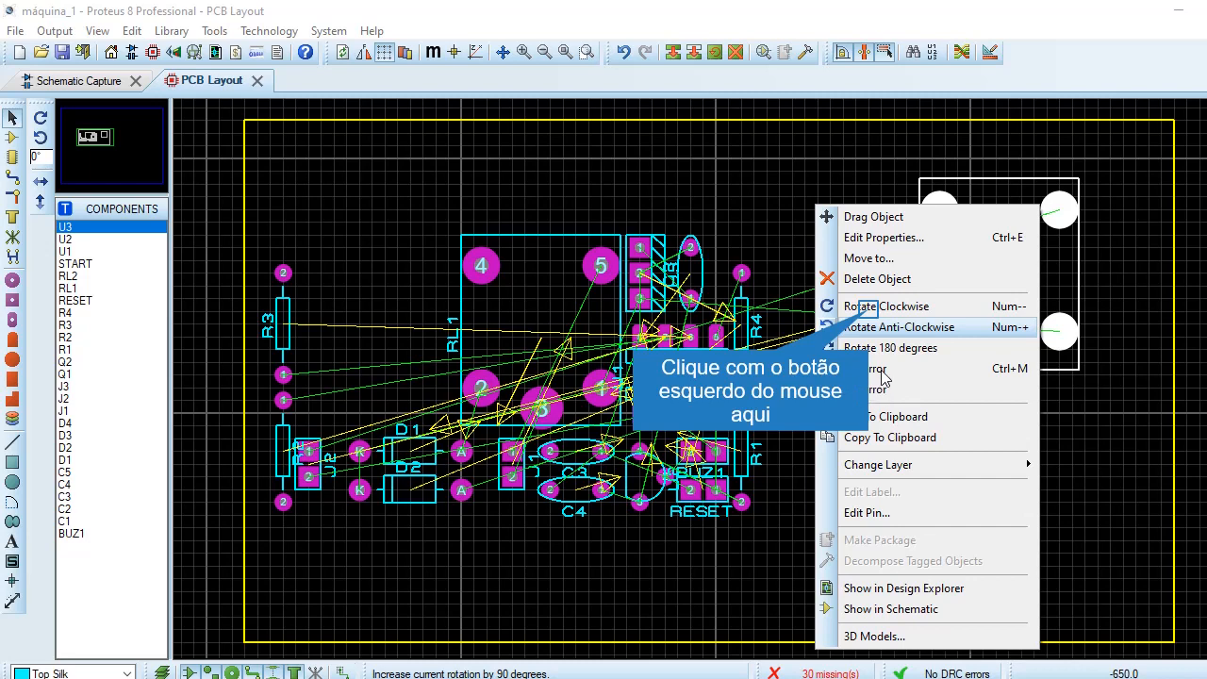
left_click(874, 311)
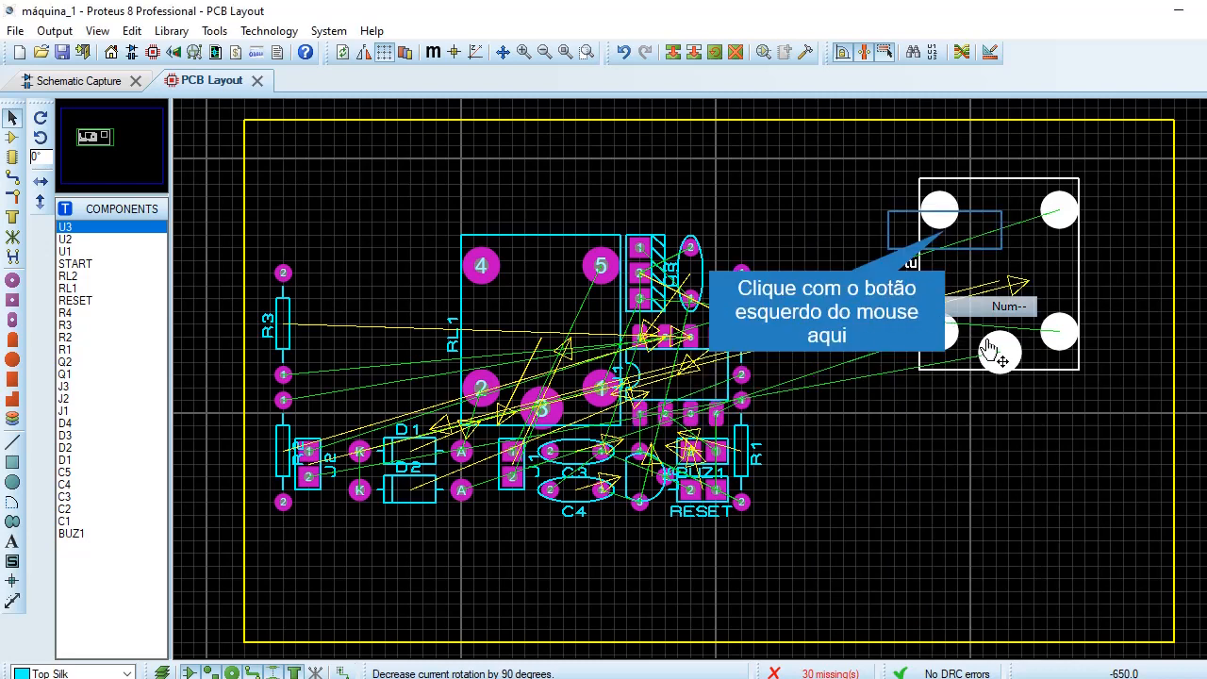
left_click(936, 208)
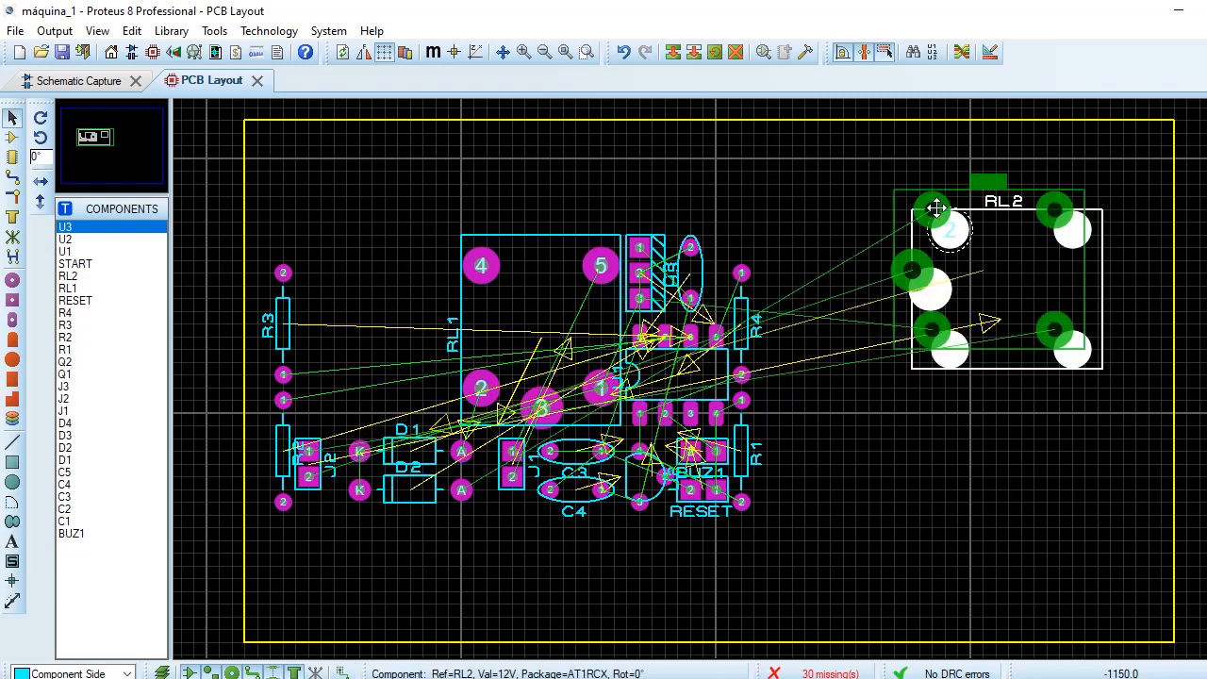
left_click_drag(937, 208, 929, 184)
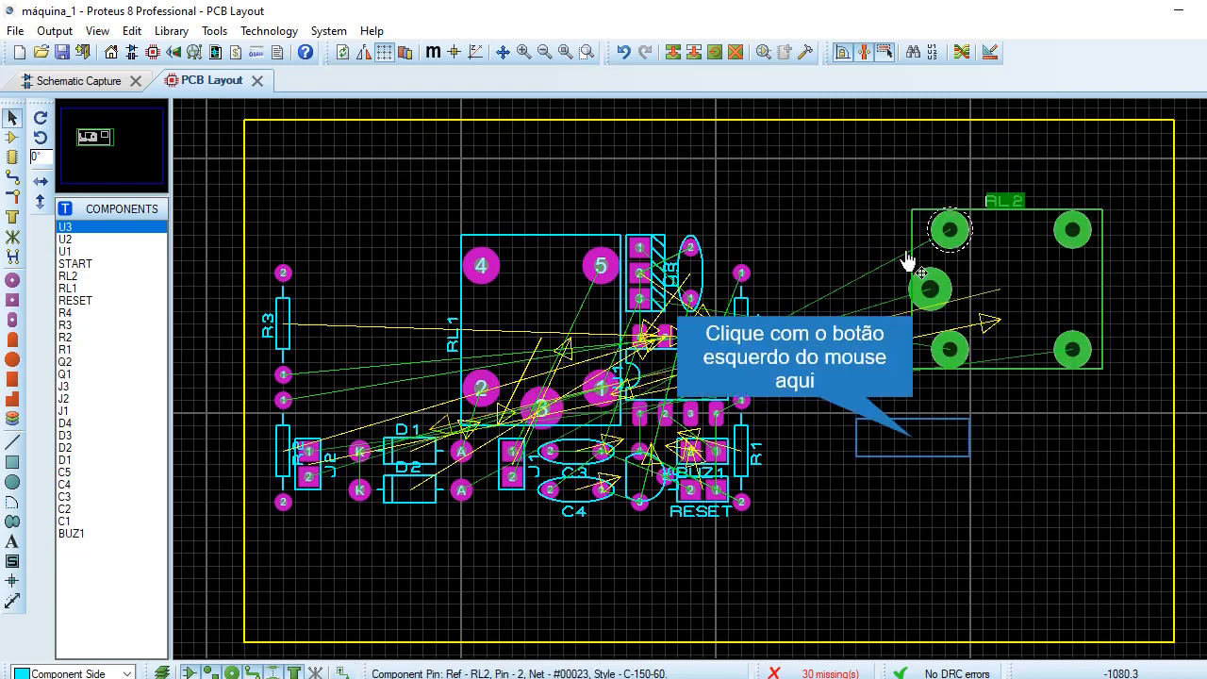
left_click(914, 451)
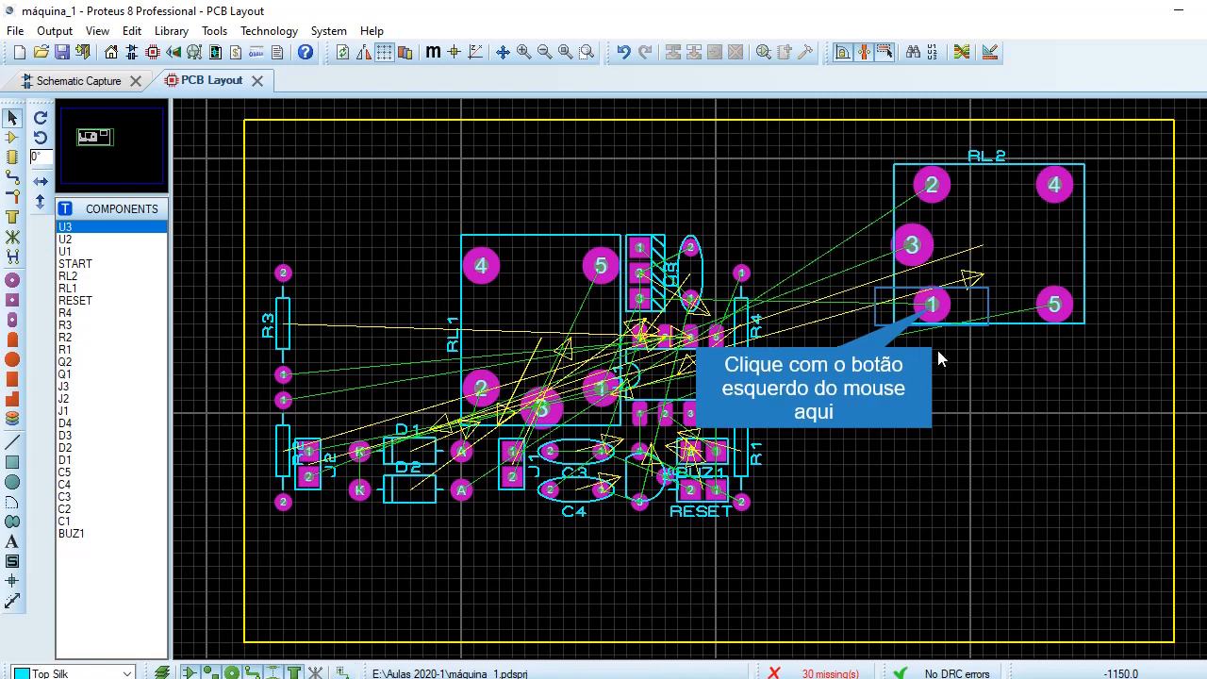
left_click(932, 308)
left_click_drag(932, 307, 917, 540)
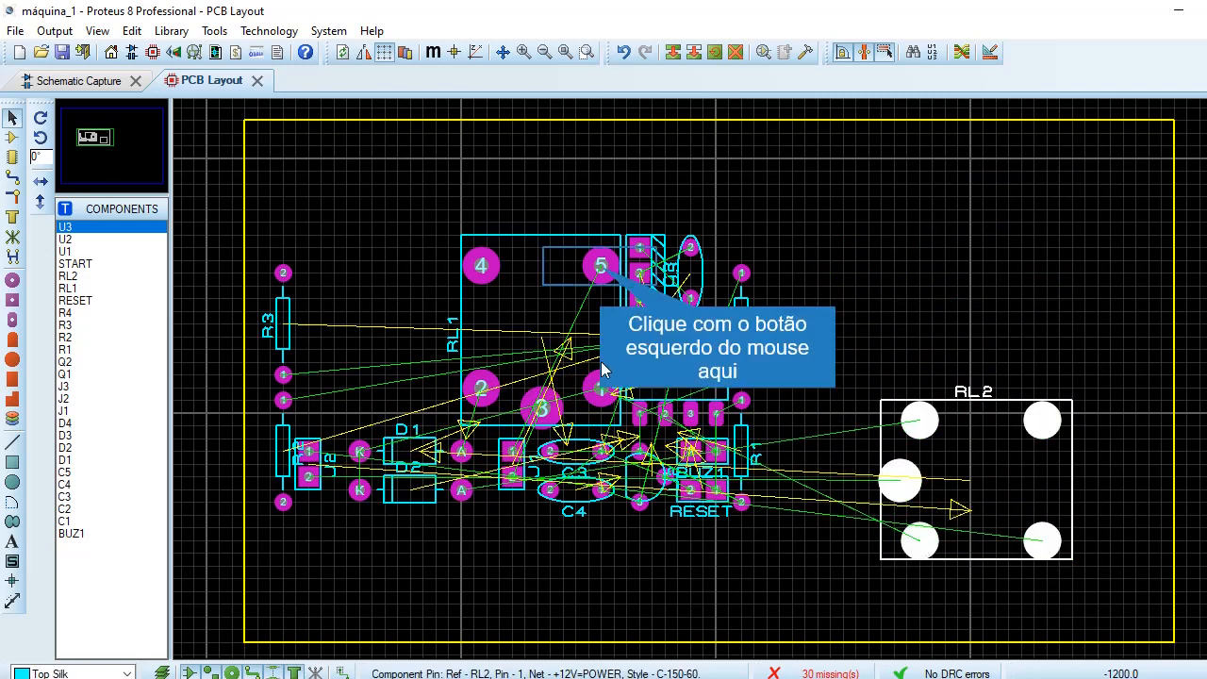
Move relay RL1 to the board's upper-right area, rotate it 90 degrees clockwise, and position it above RL2.
left_click(601, 267)
left_click_drag(600, 265, 1009, 211)
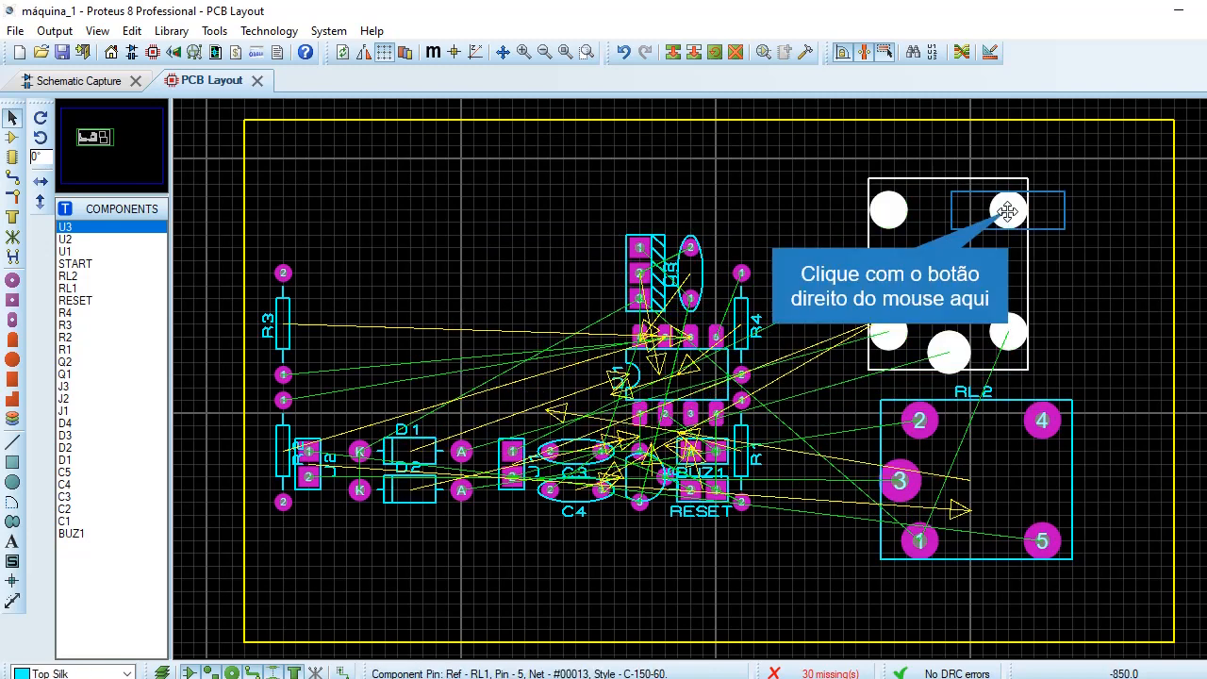
right_click(1008, 211)
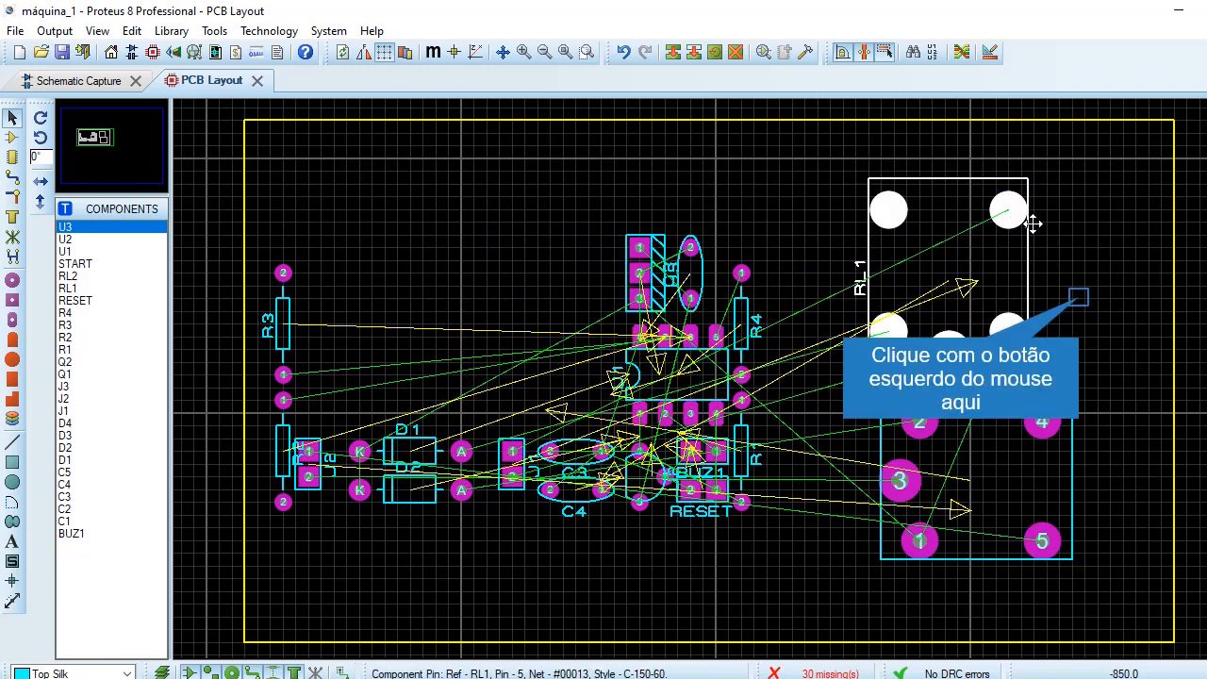
left_click(1082, 299)
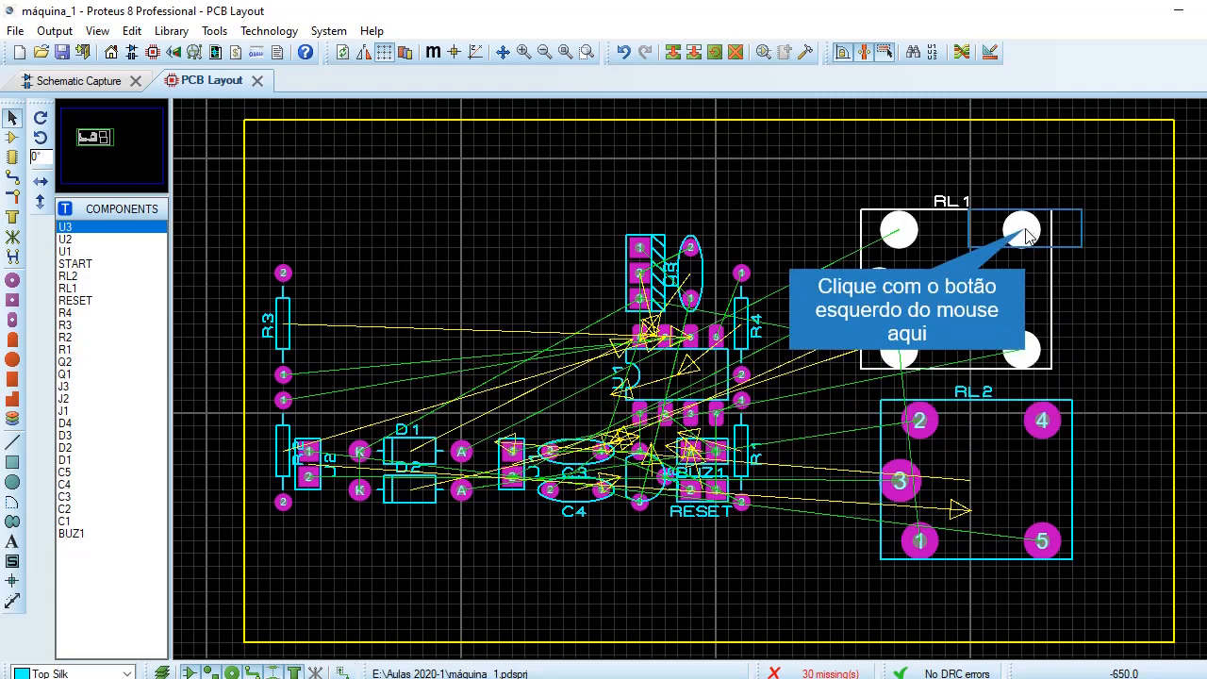
left_click_drag(1028, 235, 1044, 226)
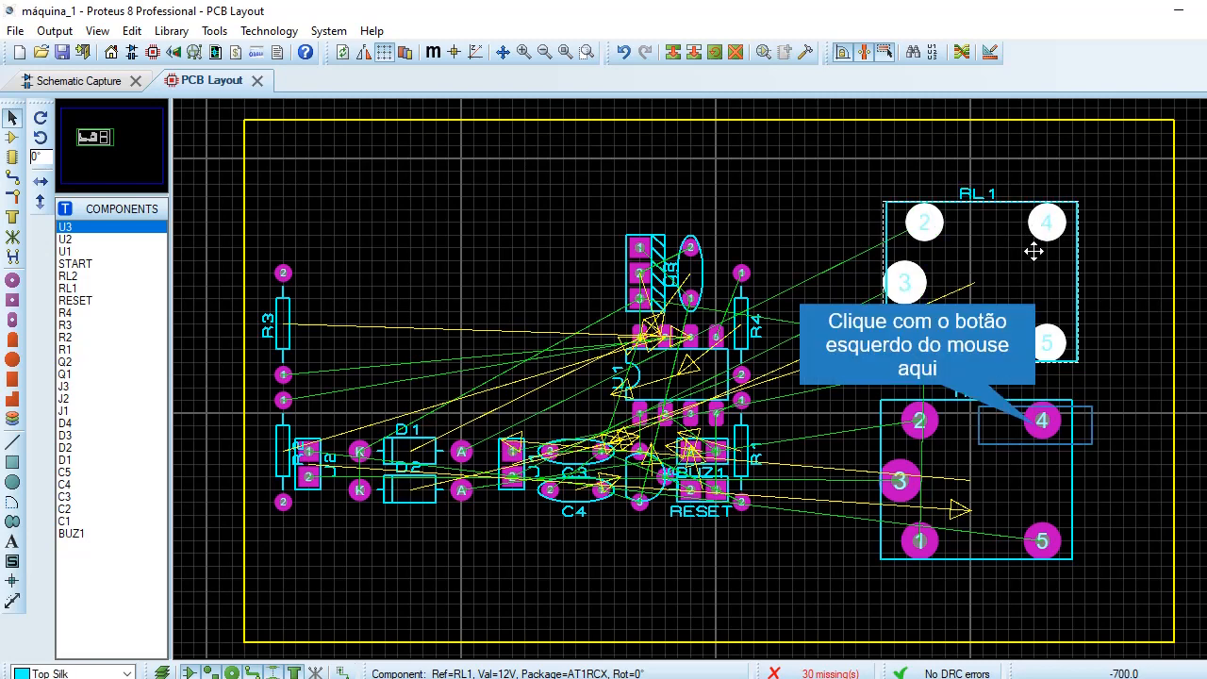
Shift RL2 slightly so that it lines up vertically with RL1.
left_click(1039, 424)
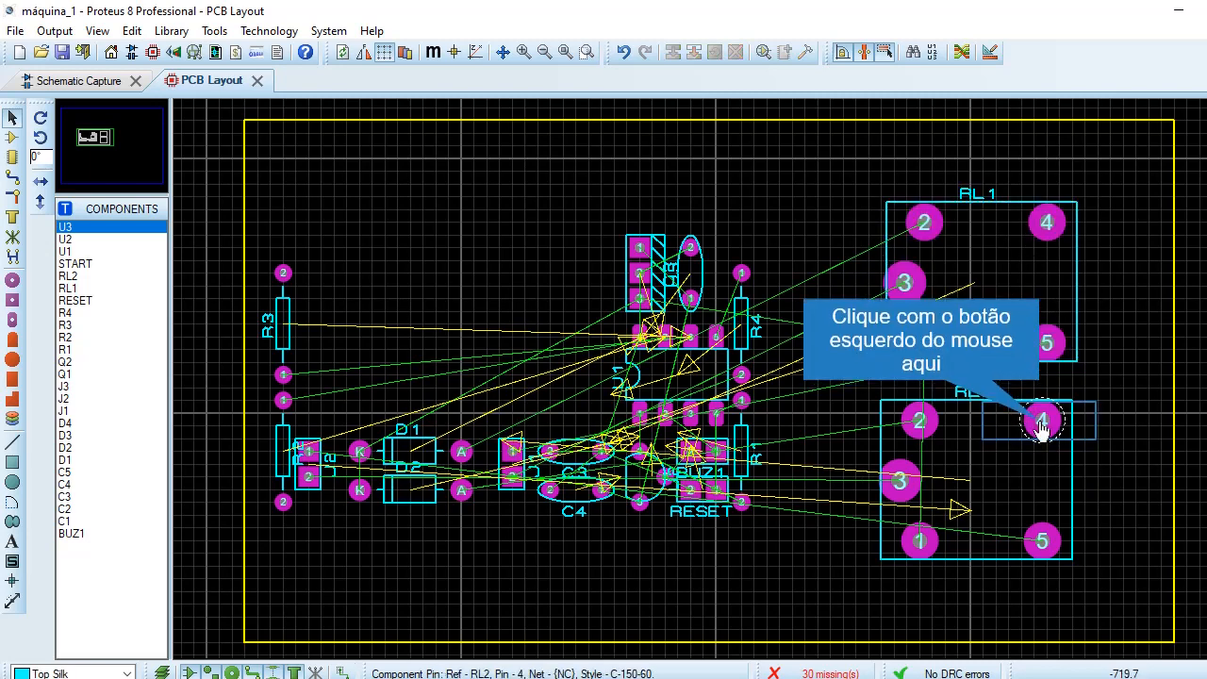
left_click(1041, 426)
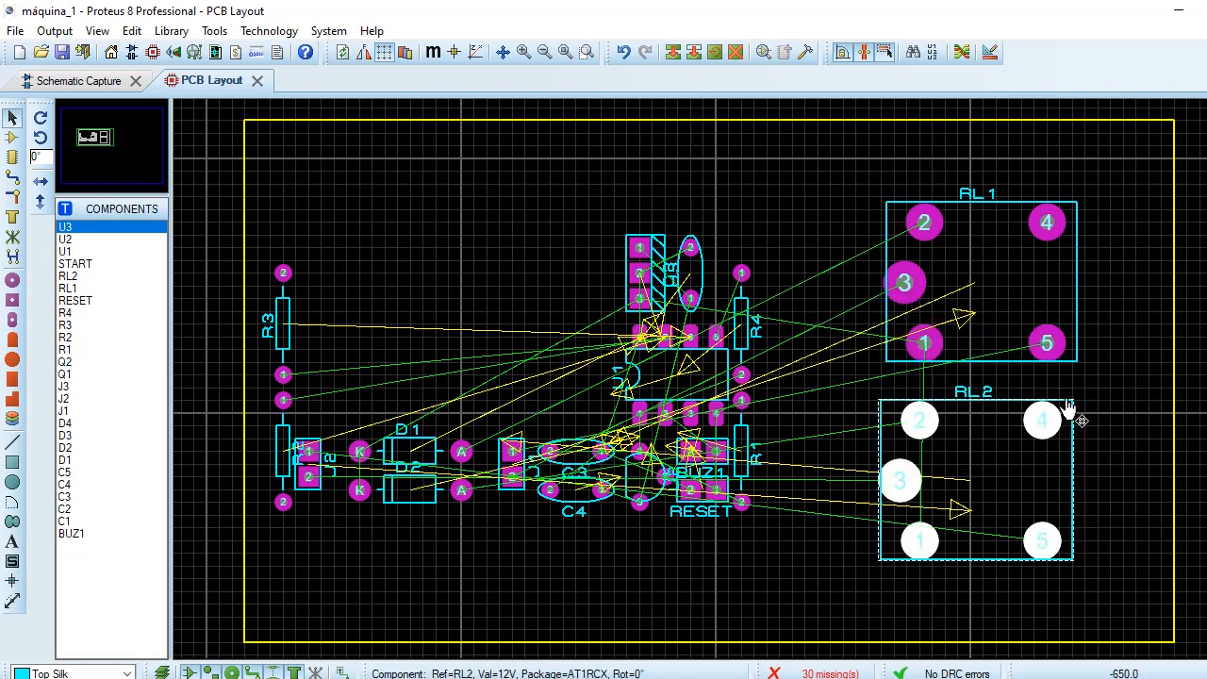
mouse_move(1043, 422)
left_mouse_down()
mouse_move(1051, 405)
mouse_move(1055, 424)
left_mouse_up()
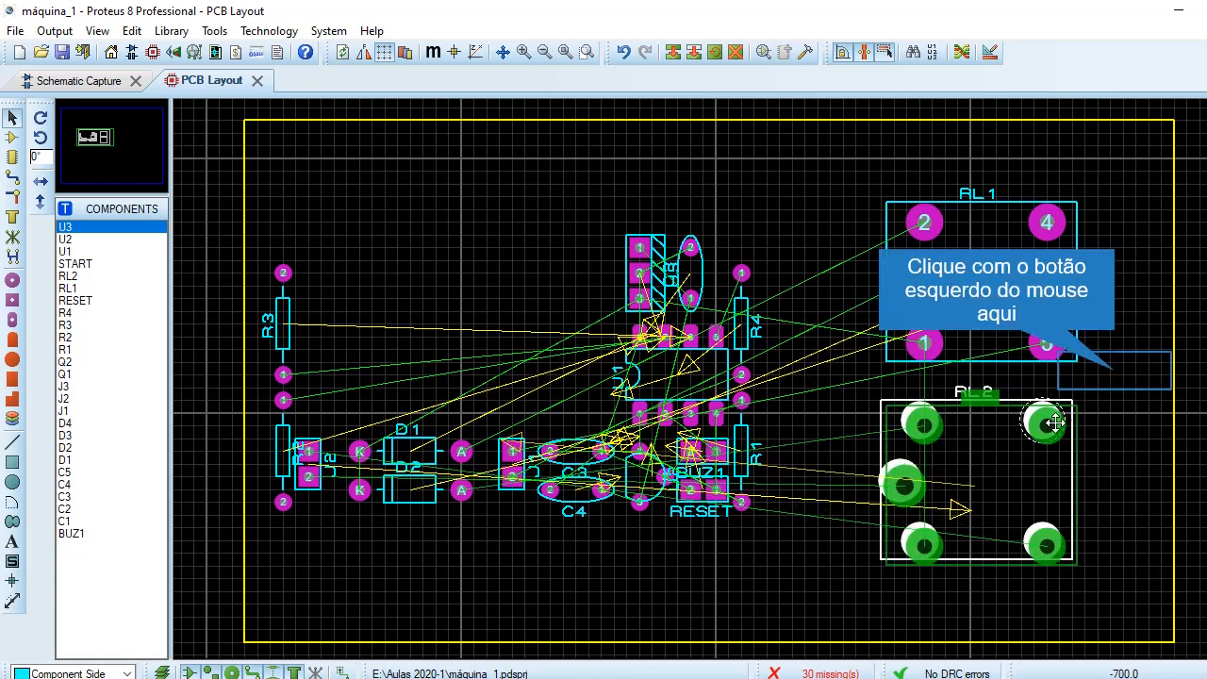
left_click(1112, 391)
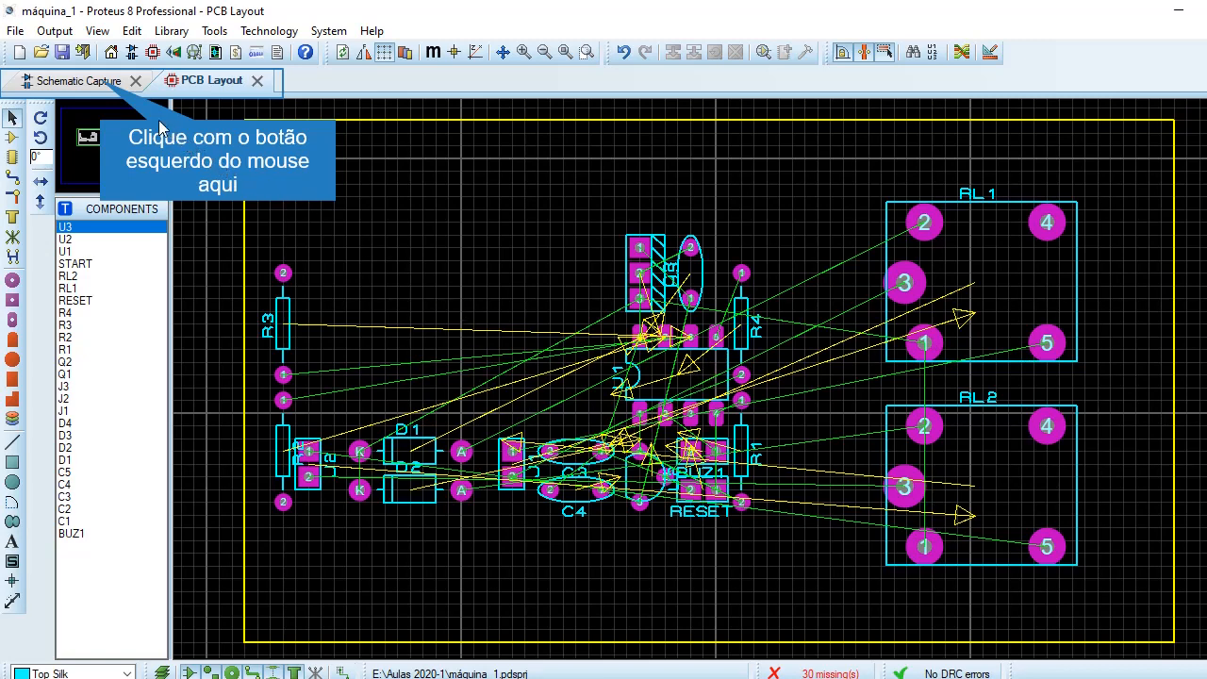
Check the relay connectors in the schematic, then locate J1 in the PCB layout and place it between RL1 and the right board edge.
left_click(106, 89)
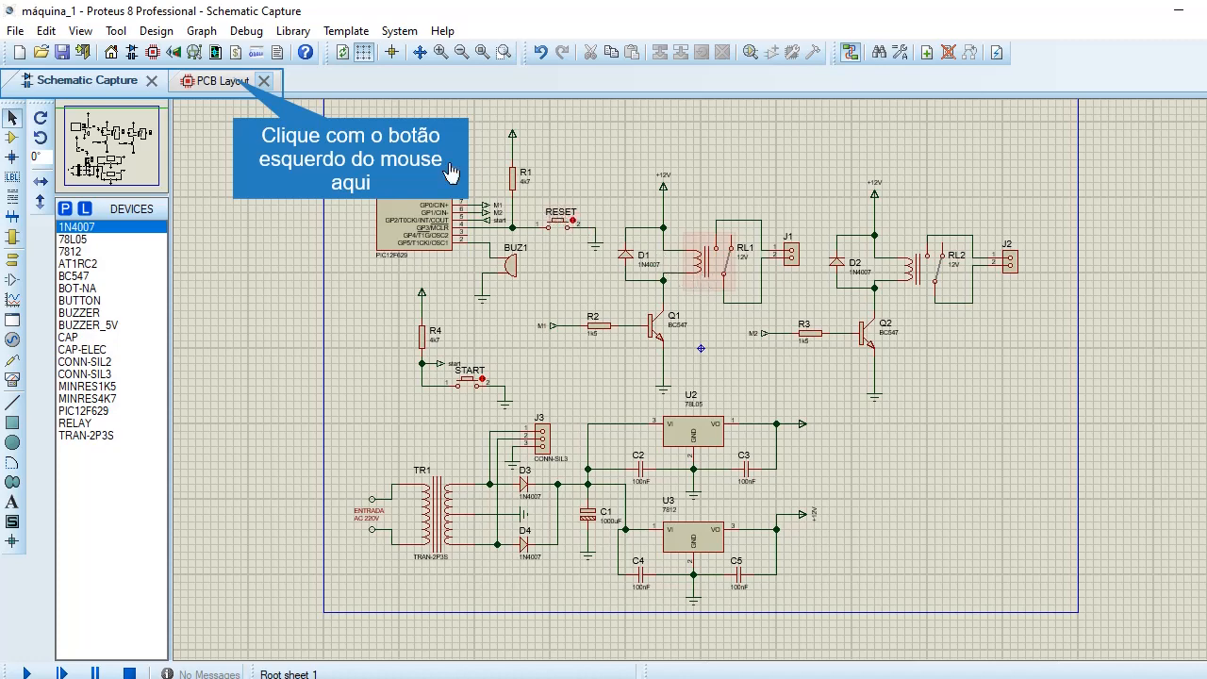
left_click(238, 81)
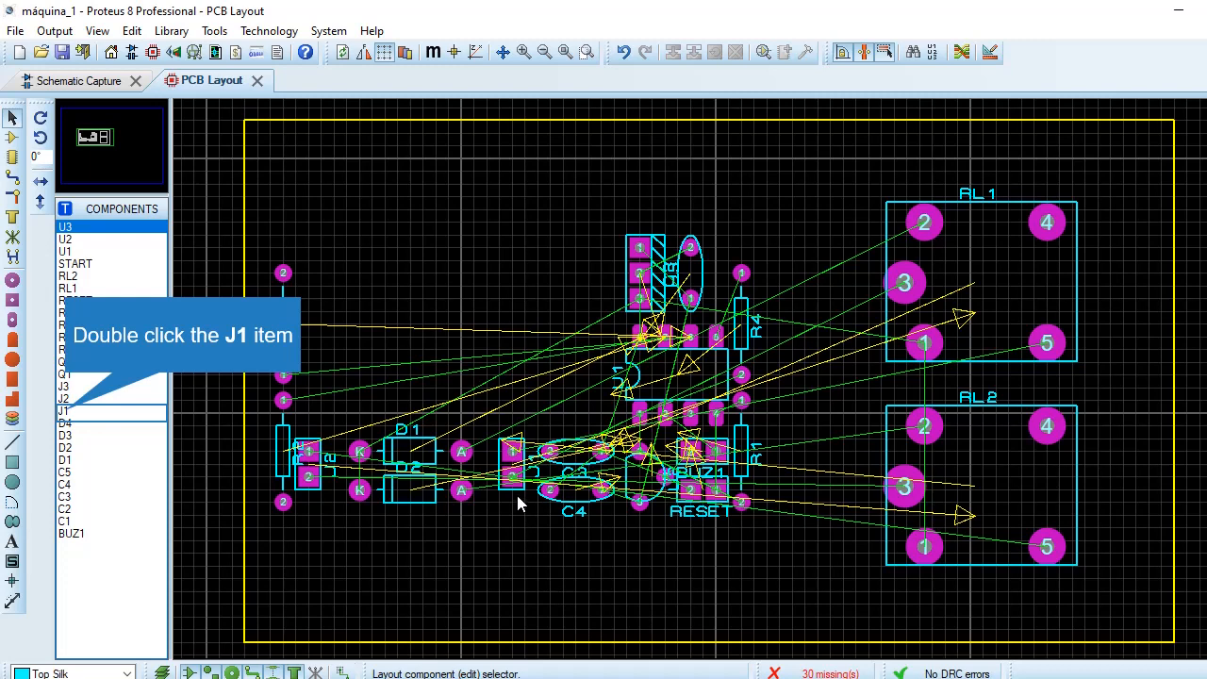
double_click(66, 412)
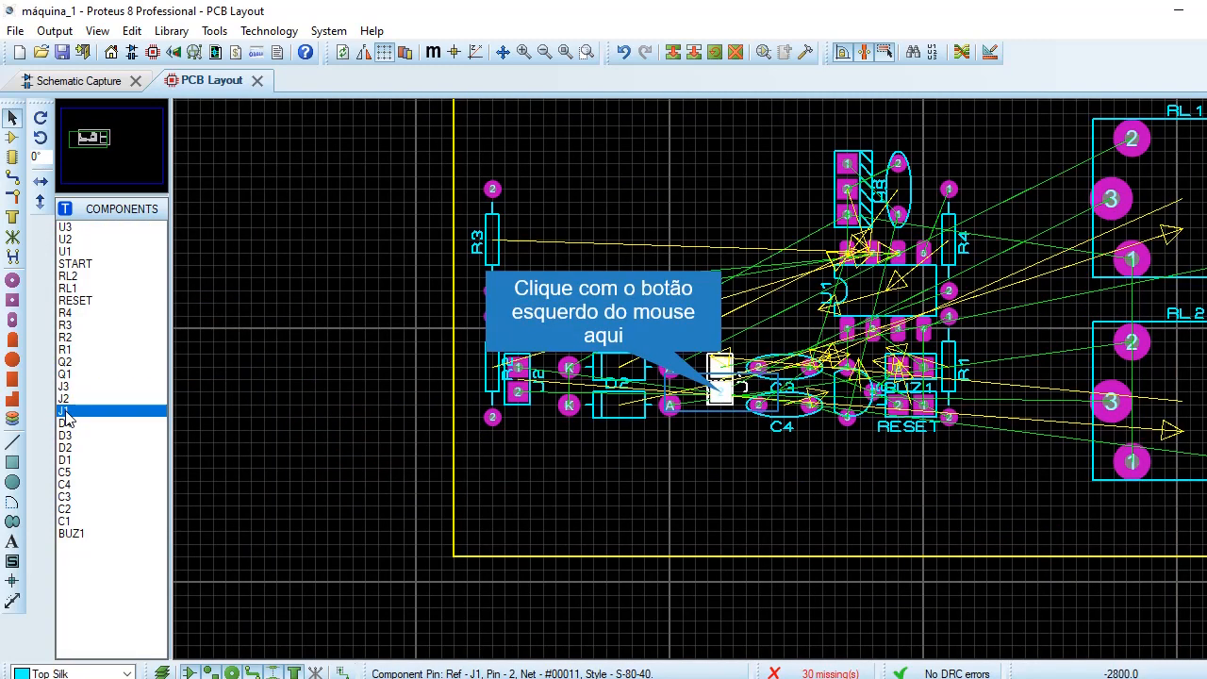
left_click(719, 391)
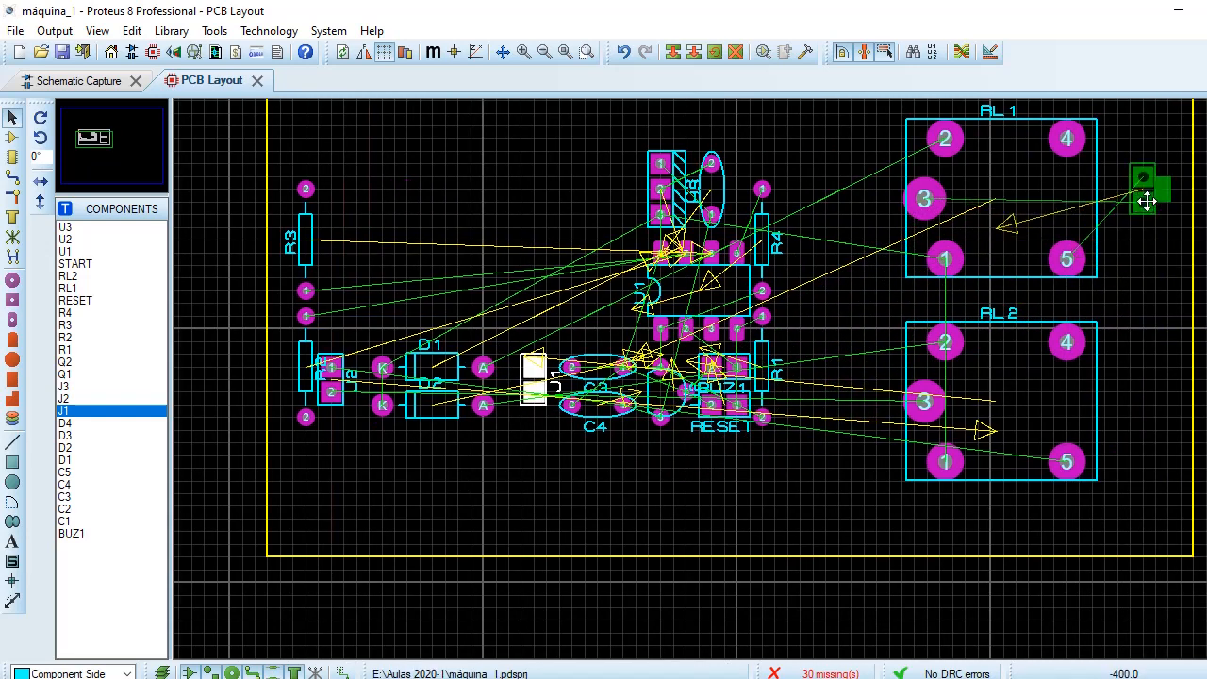
left_click(1146, 201)
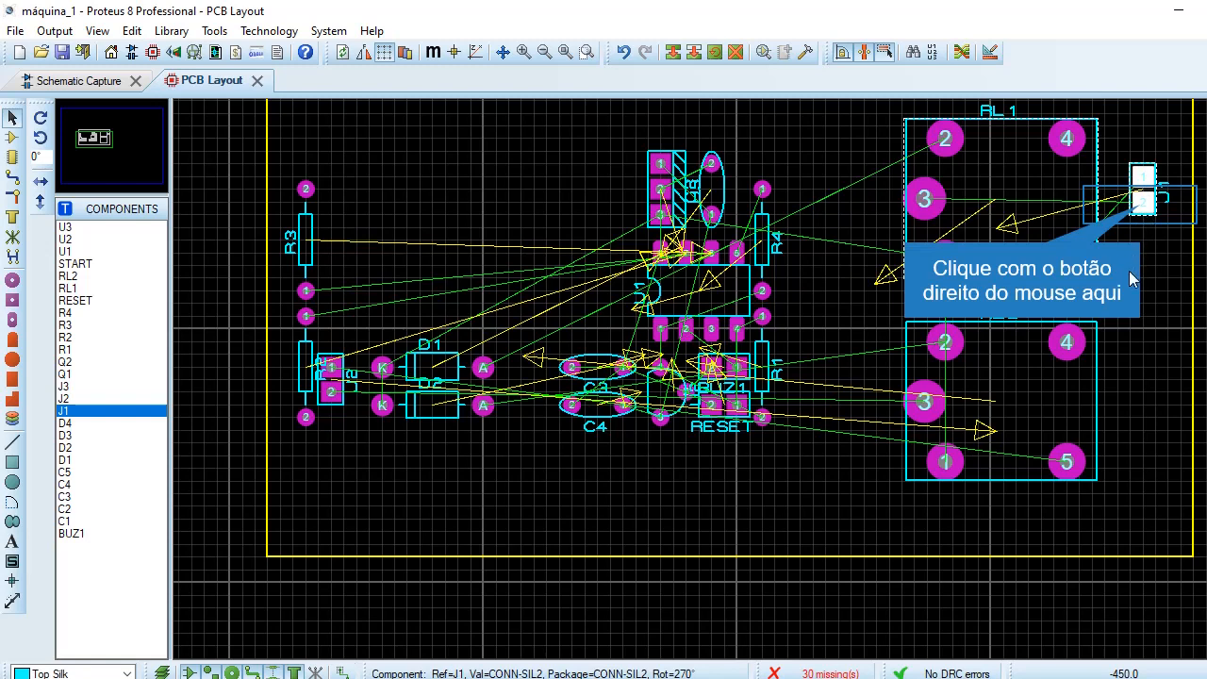
Rotate connector J1 by 180 degrees and shift it slightly downward beside RL1.
right_click(1140, 208)
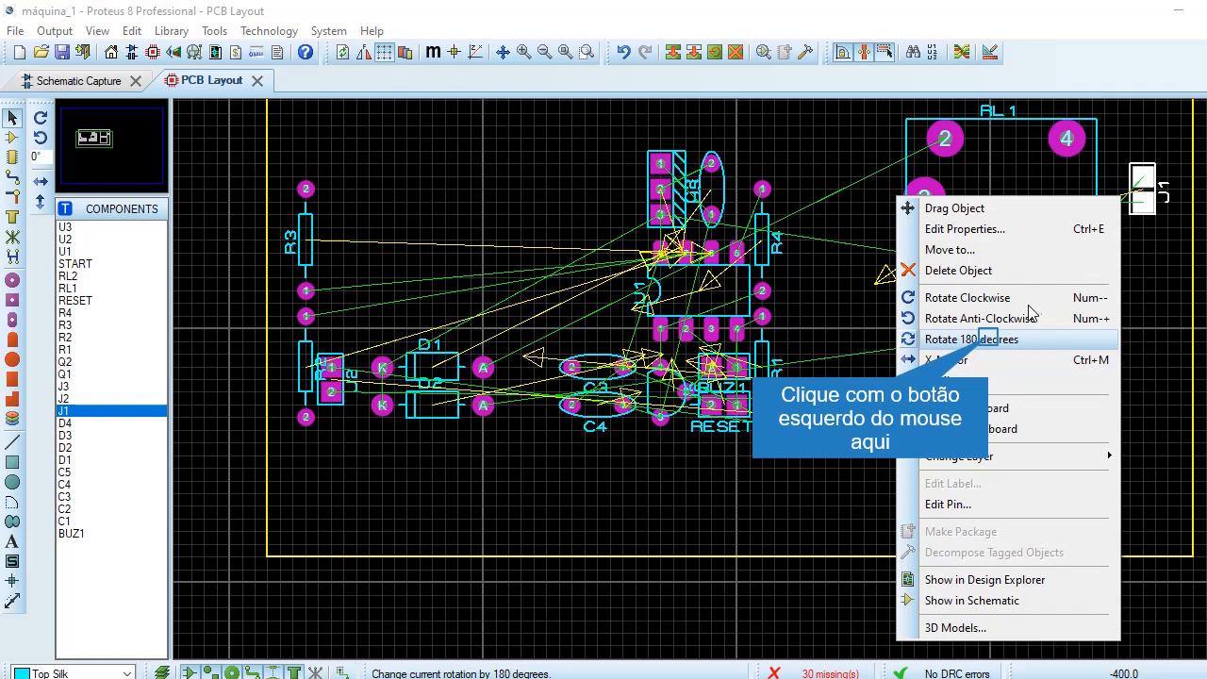
left_click(1002, 340)
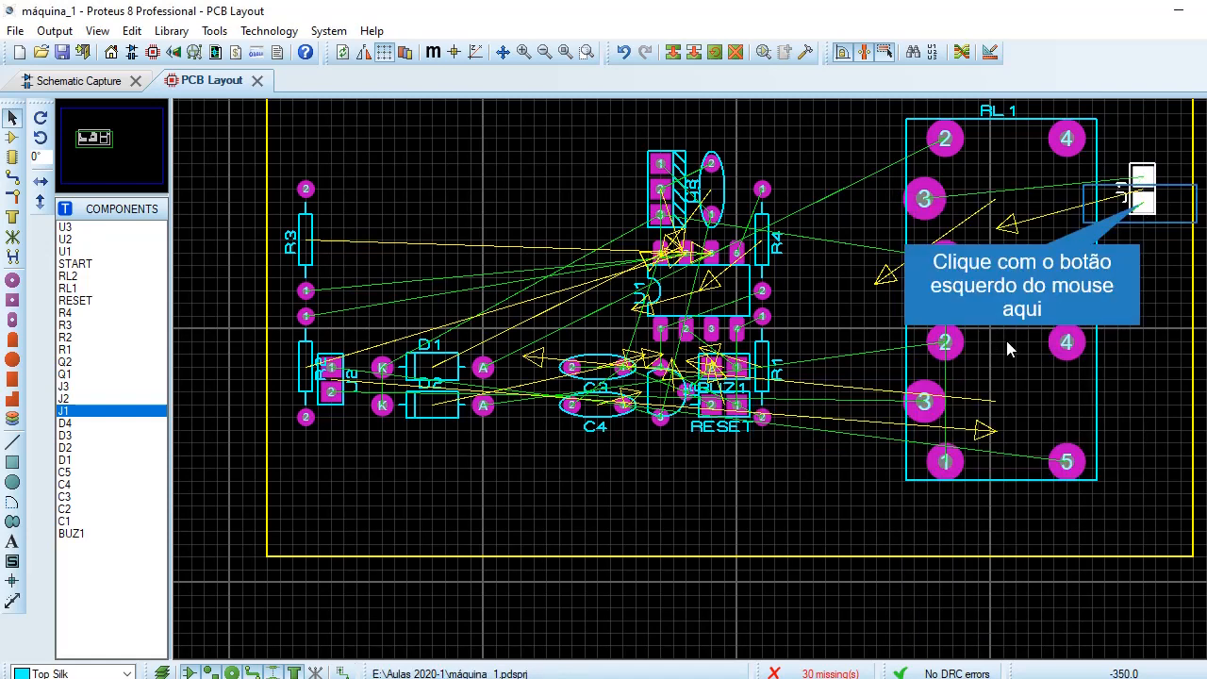
left_click(1142, 211)
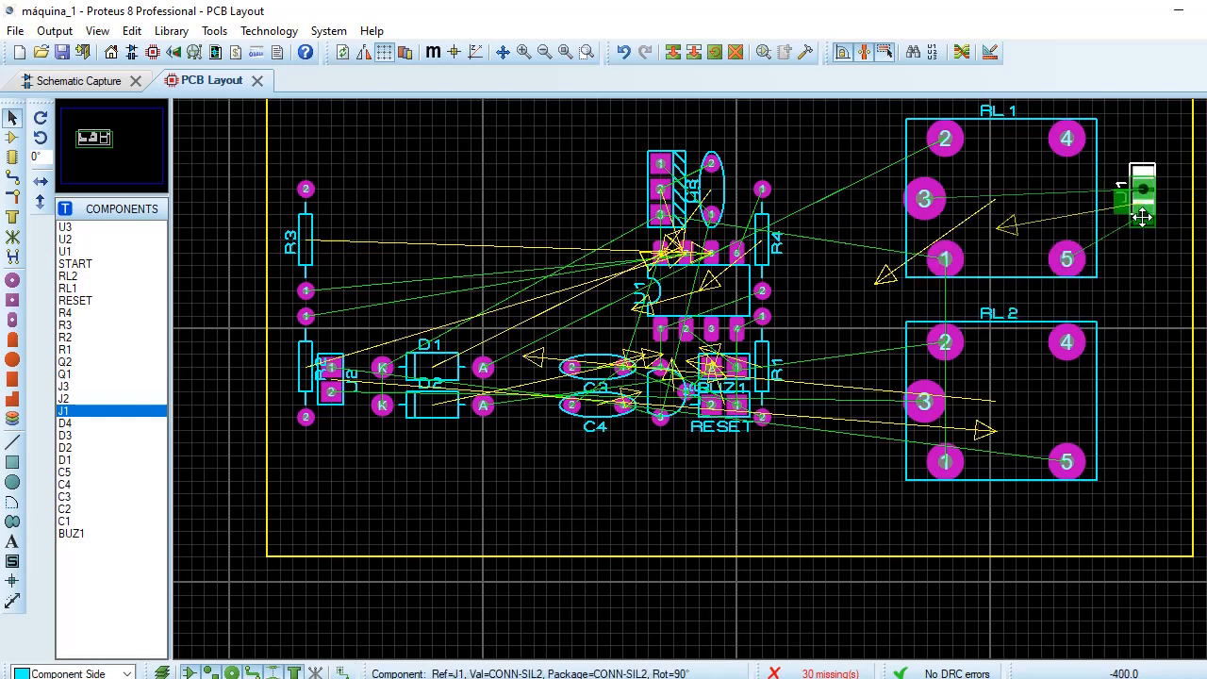
left_click_drag(1143, 217, 1144, 216)
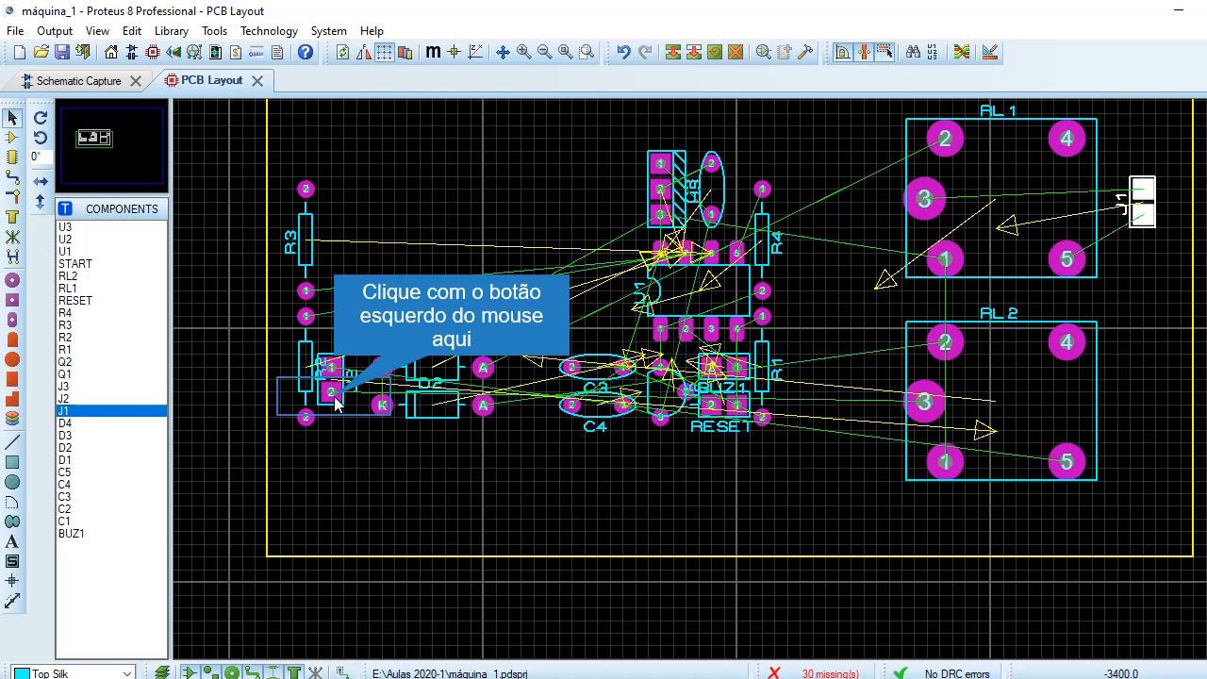
Move connector J2 between RL2 and the right board edge, in line with J1, and rotate it 180 degrees.
left_click_drag(335, 403, 1139, 421)
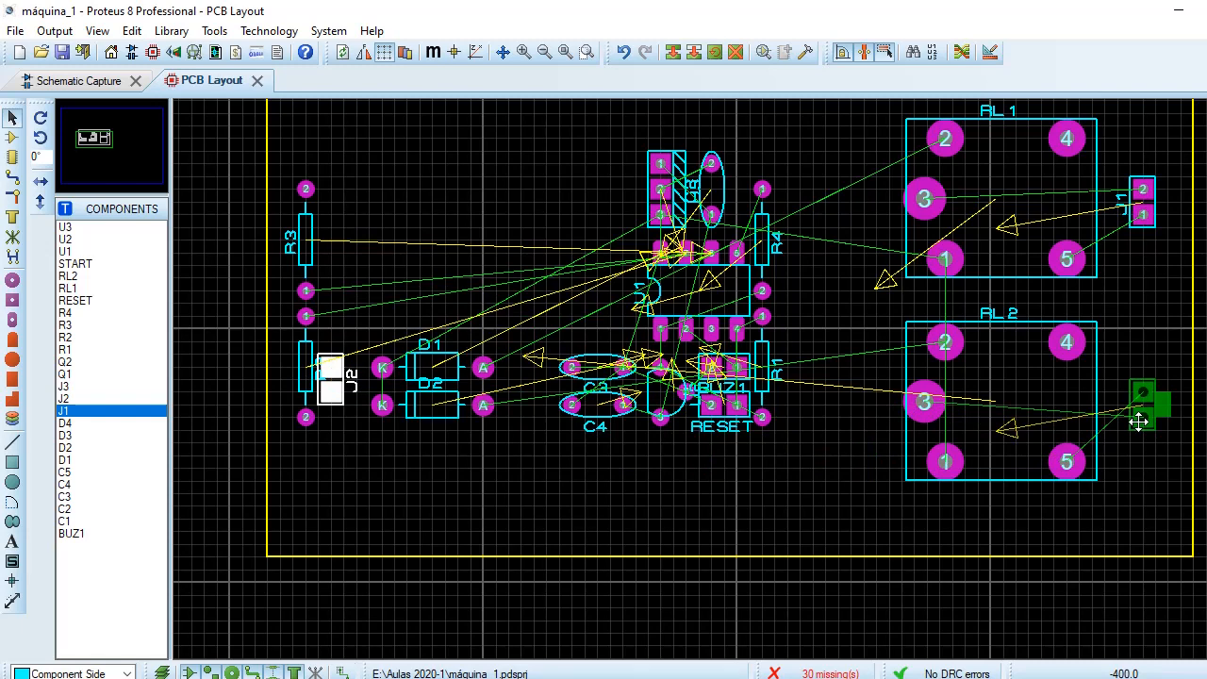
left_click(1140, 422)
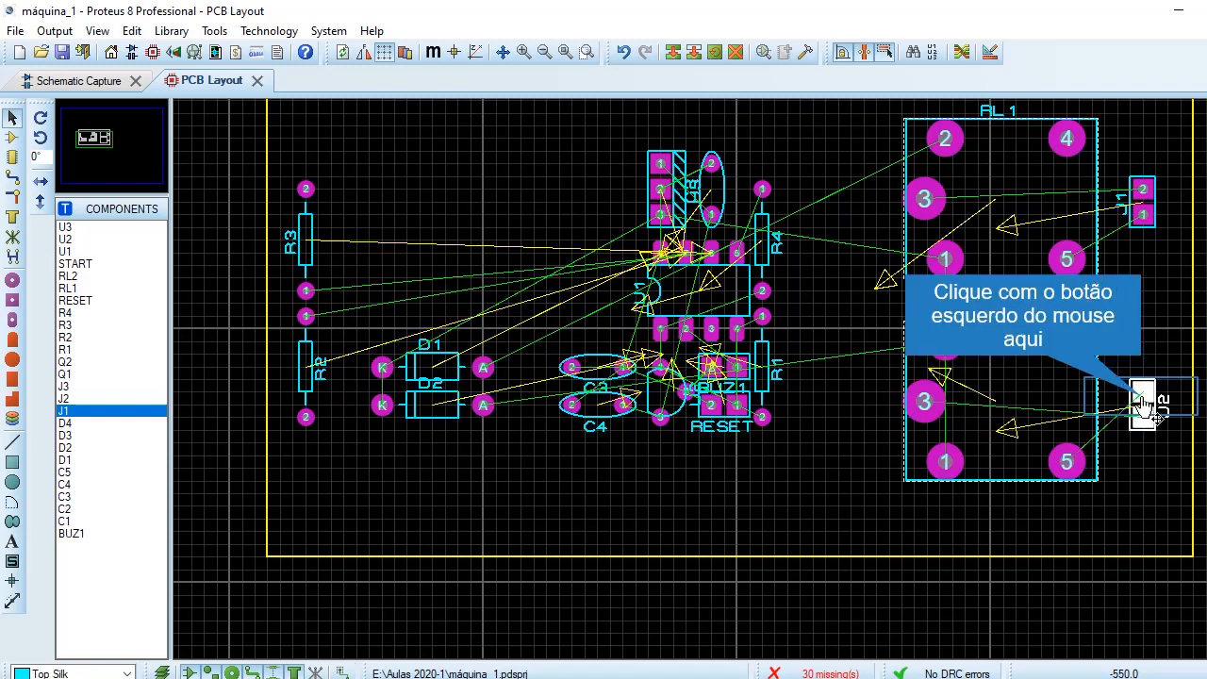
mouse_move(1143, 404)
left_mouse_down()
mouse_move(1154, 315)
mouse_move(1144, 404)
left_mouse_up()
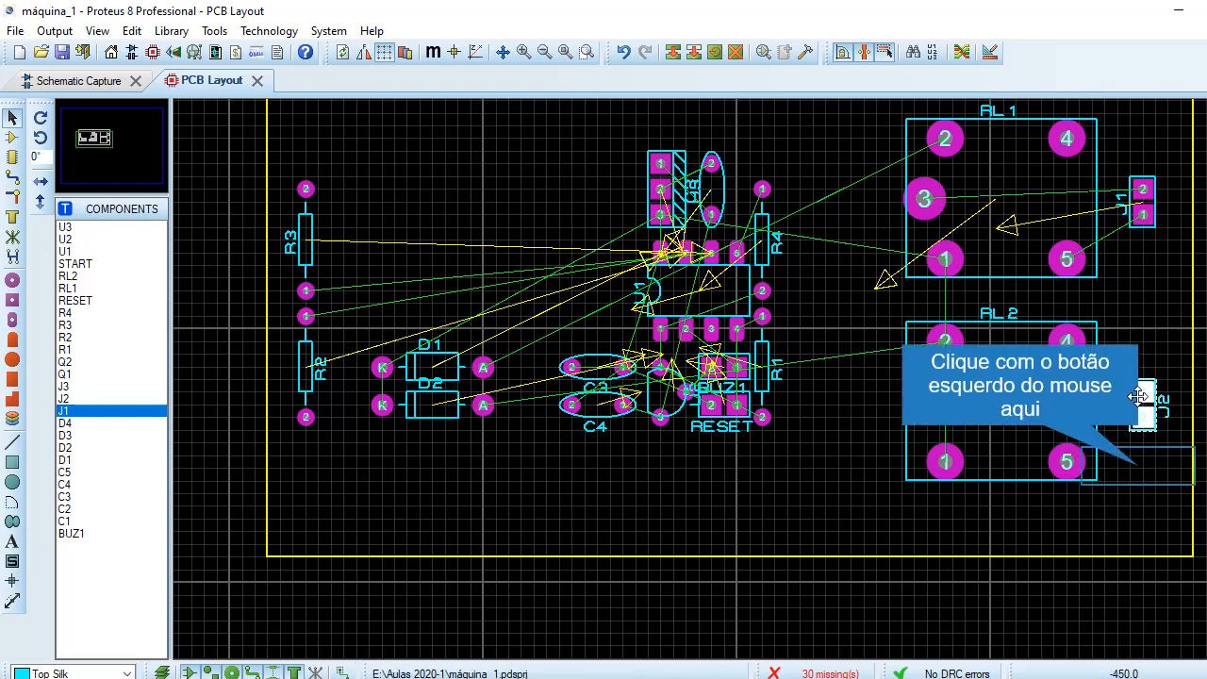
left_click(1141, 466)
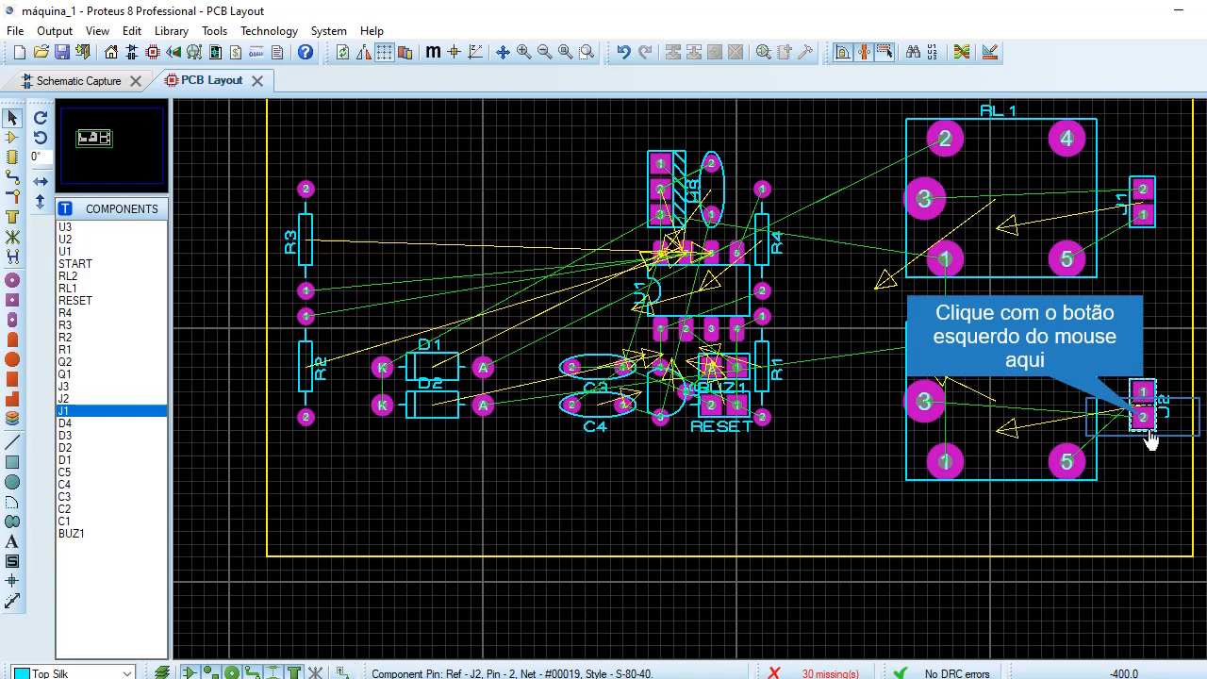
left_click(1144, 427)
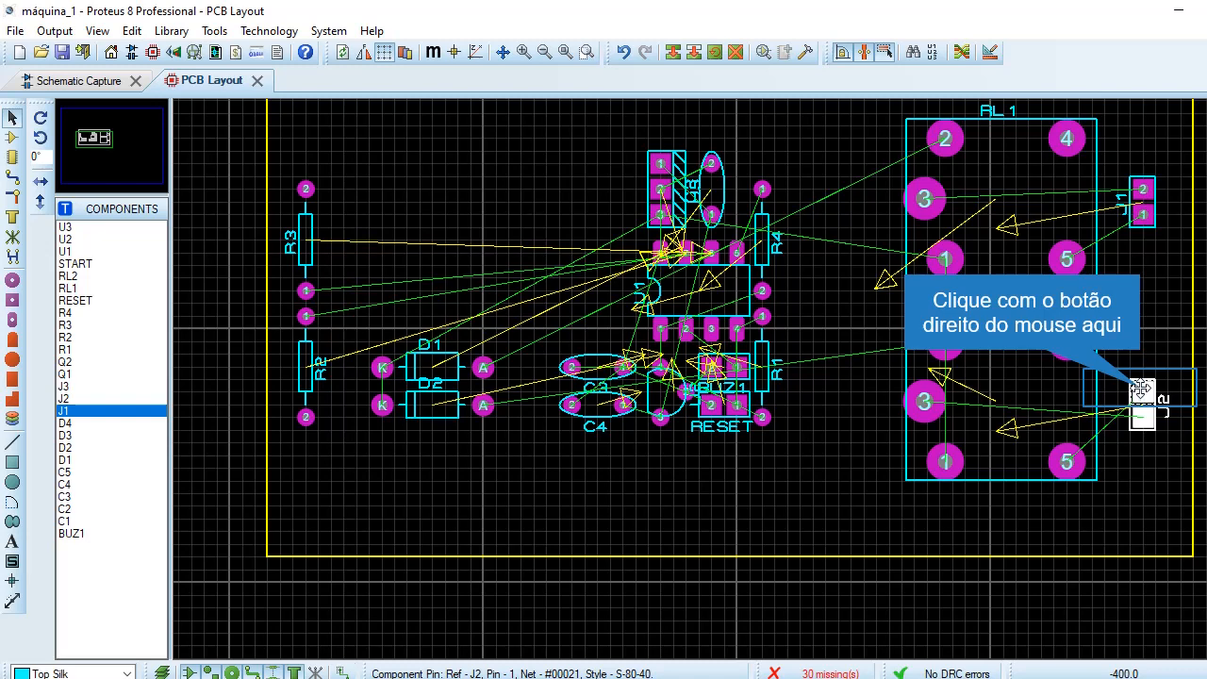
right_click(1141, 389)
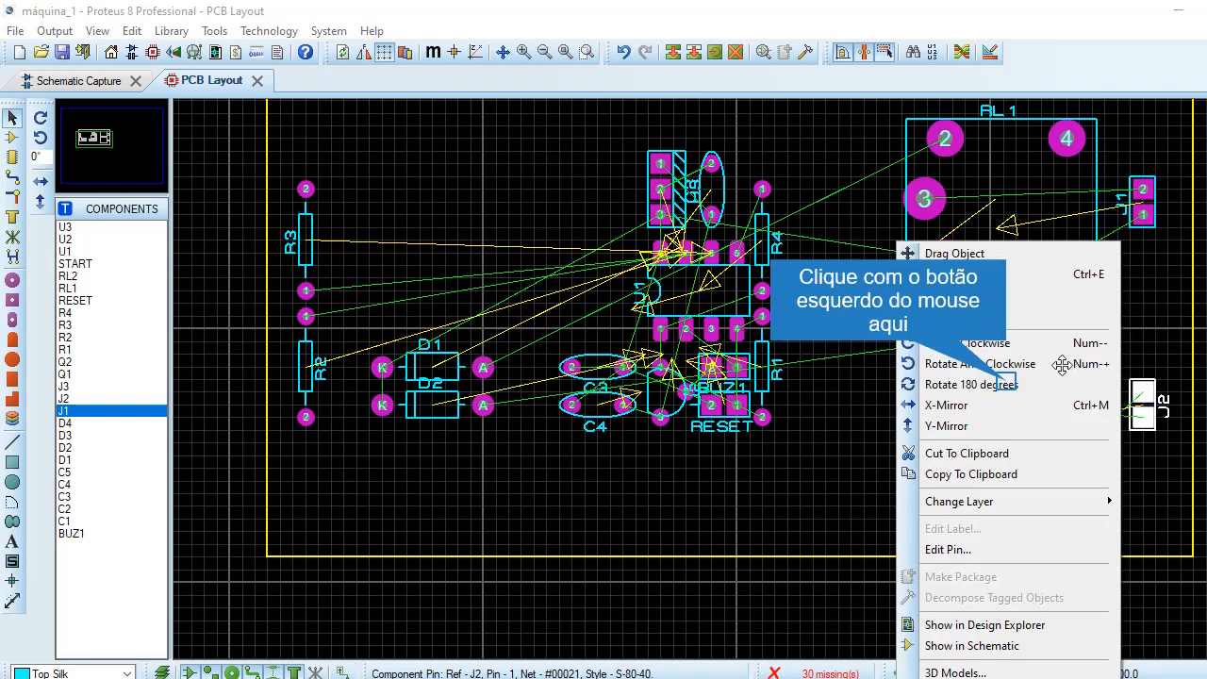
left_click(1011, 384)
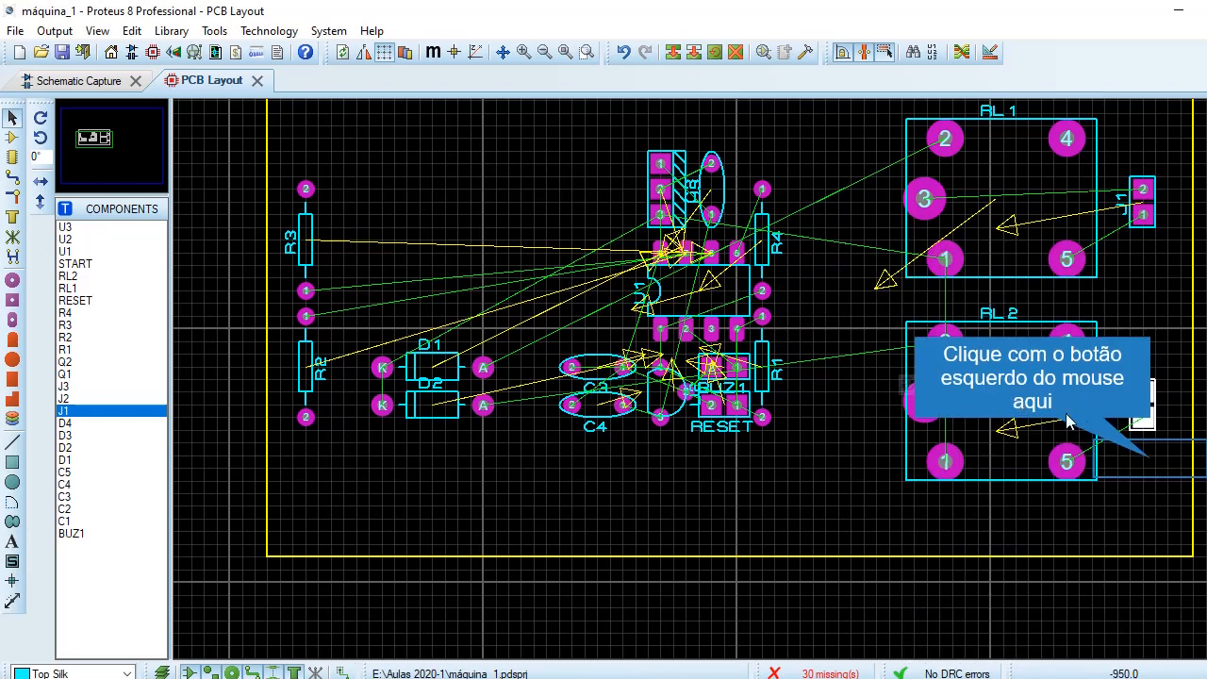
left_click(1135, 446)
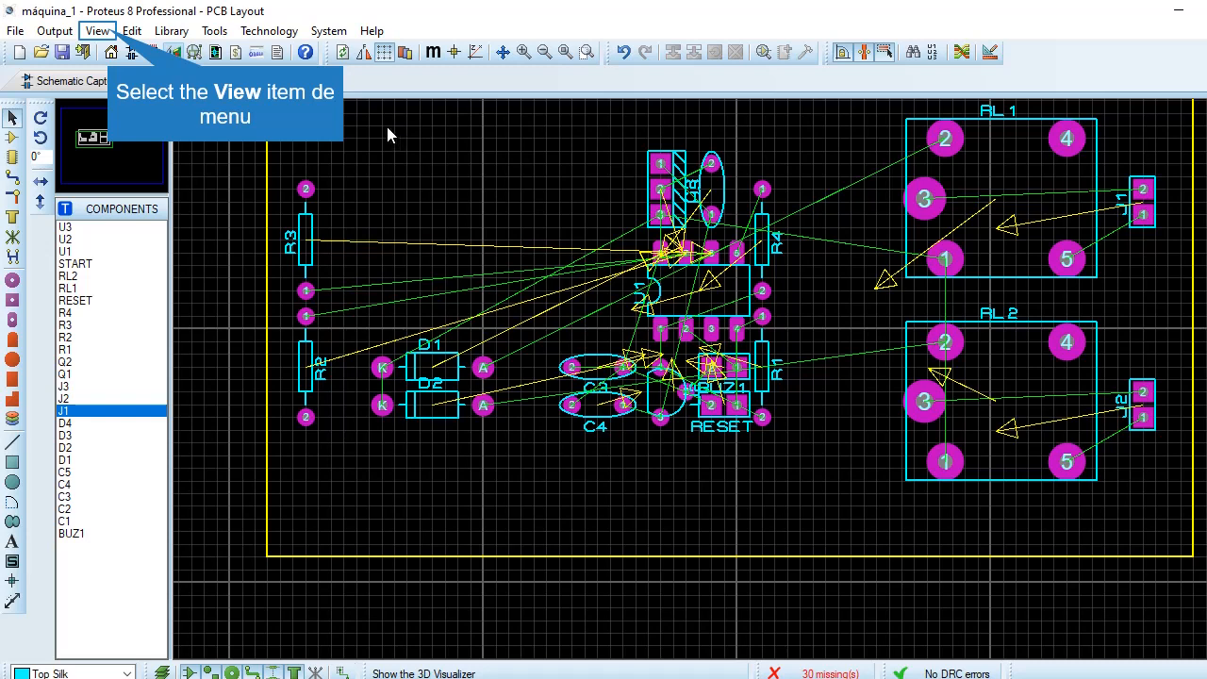
Toggle the X-Cursor on for the layout view.
left_click(108, 38)
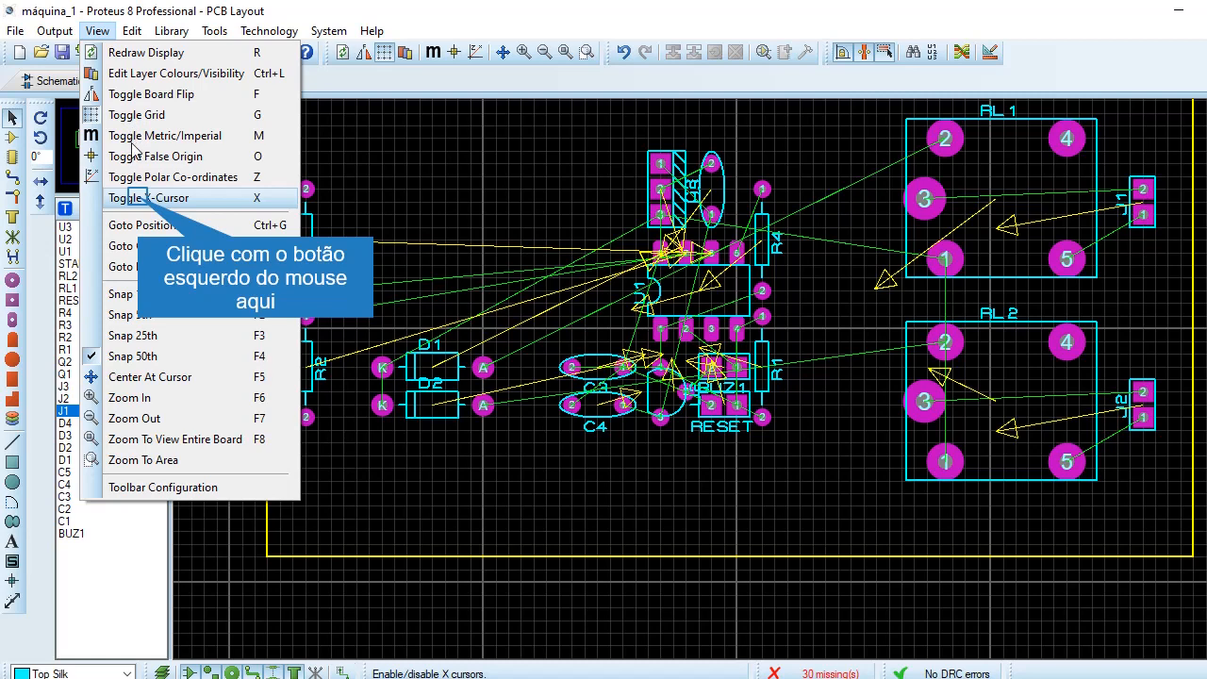
left_click(140, 202)
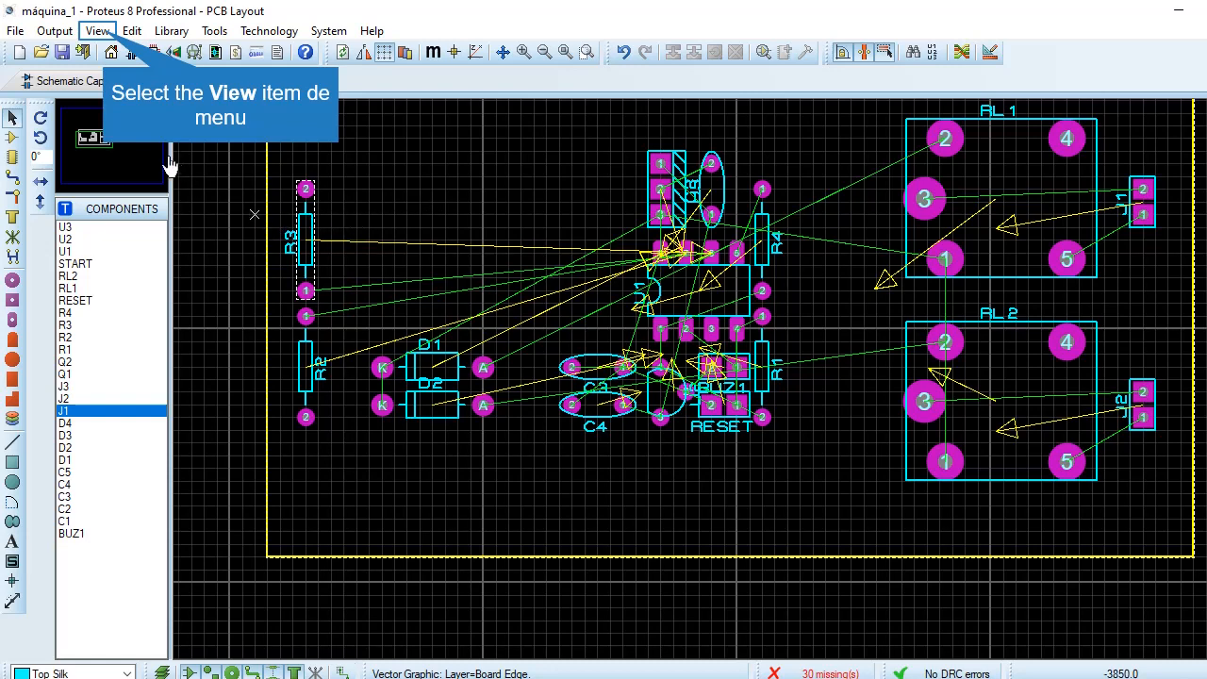
Toggle the X-Cursor once more to switch the layout pointer to full-length crosshair lines.
left_click(98, 32)
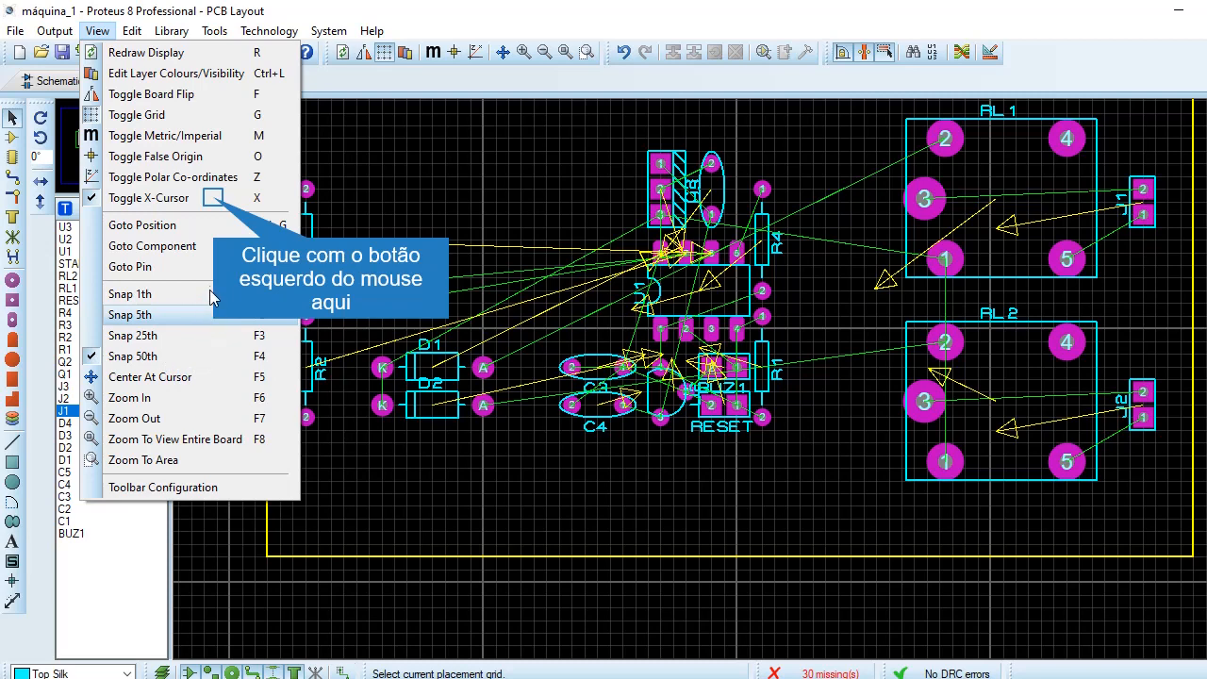
left_click(217, 201)
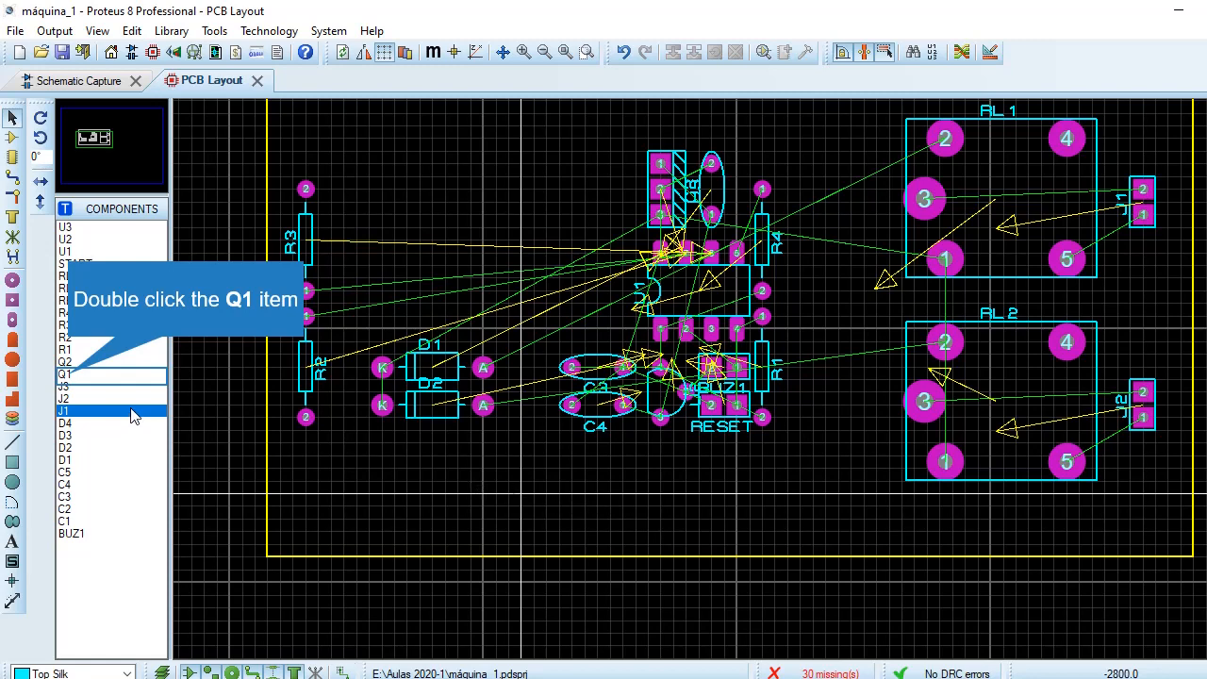
Try to locate transistor Q1 in the PCB layout from the component list.
double_click(66, 374)
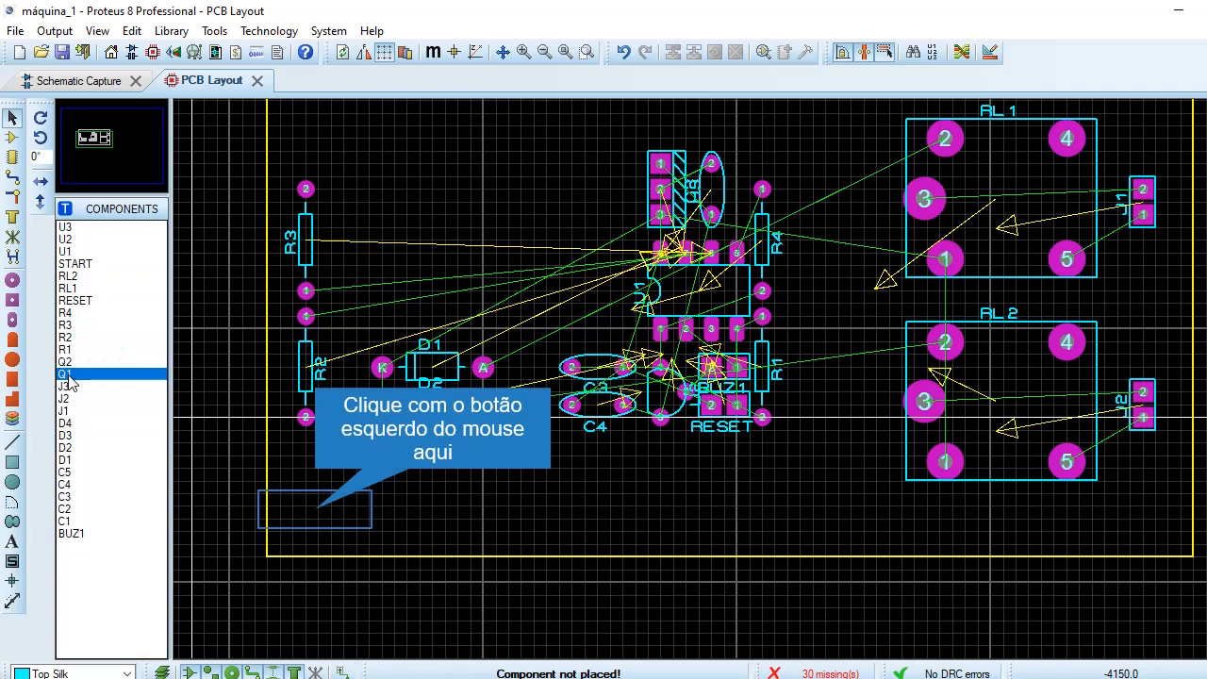
left_click(316, 514)
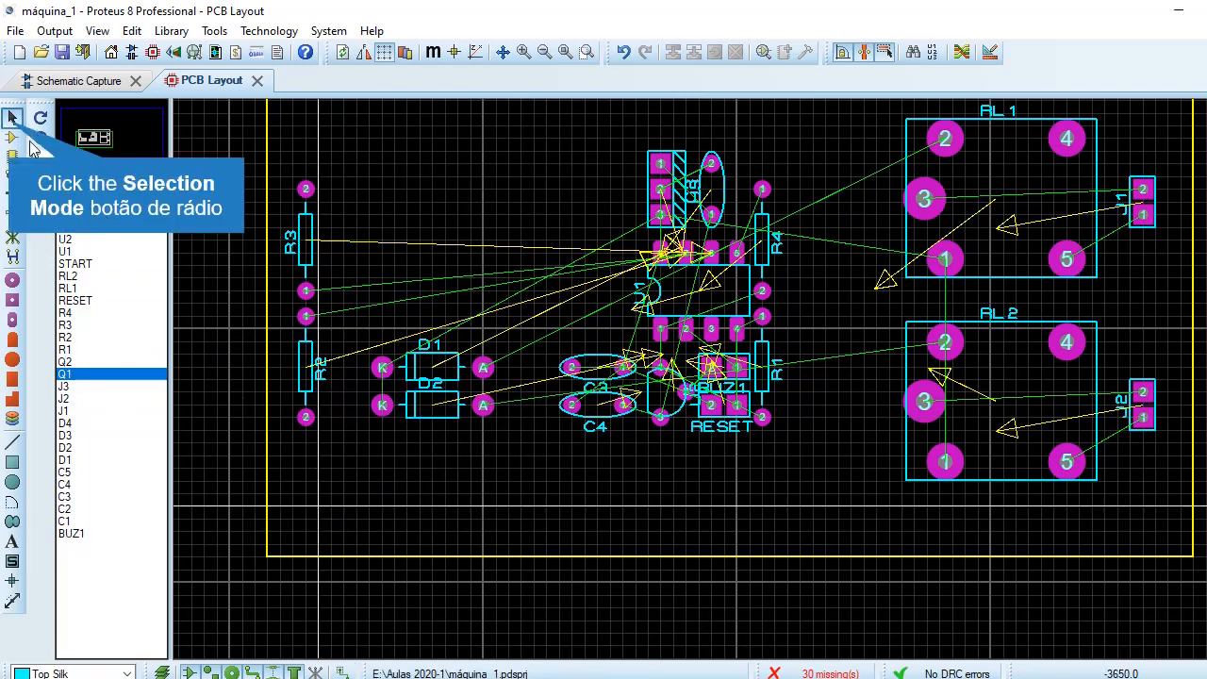
left_click(12, 119)
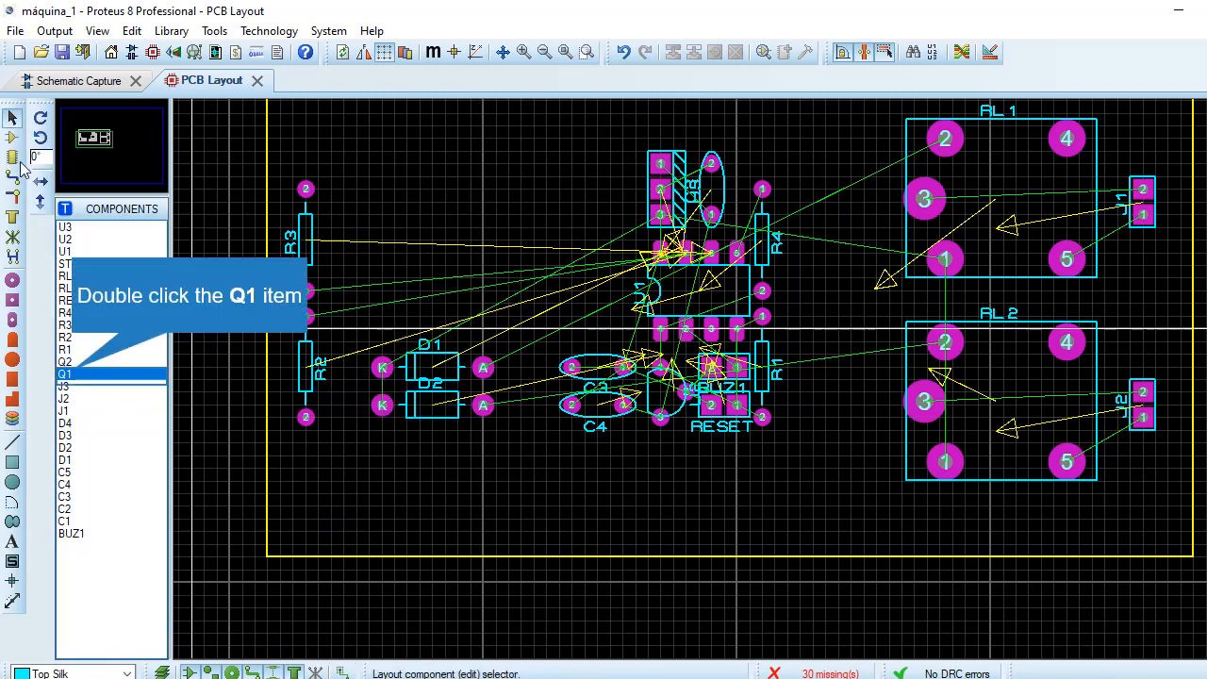
double_click(75, 376)
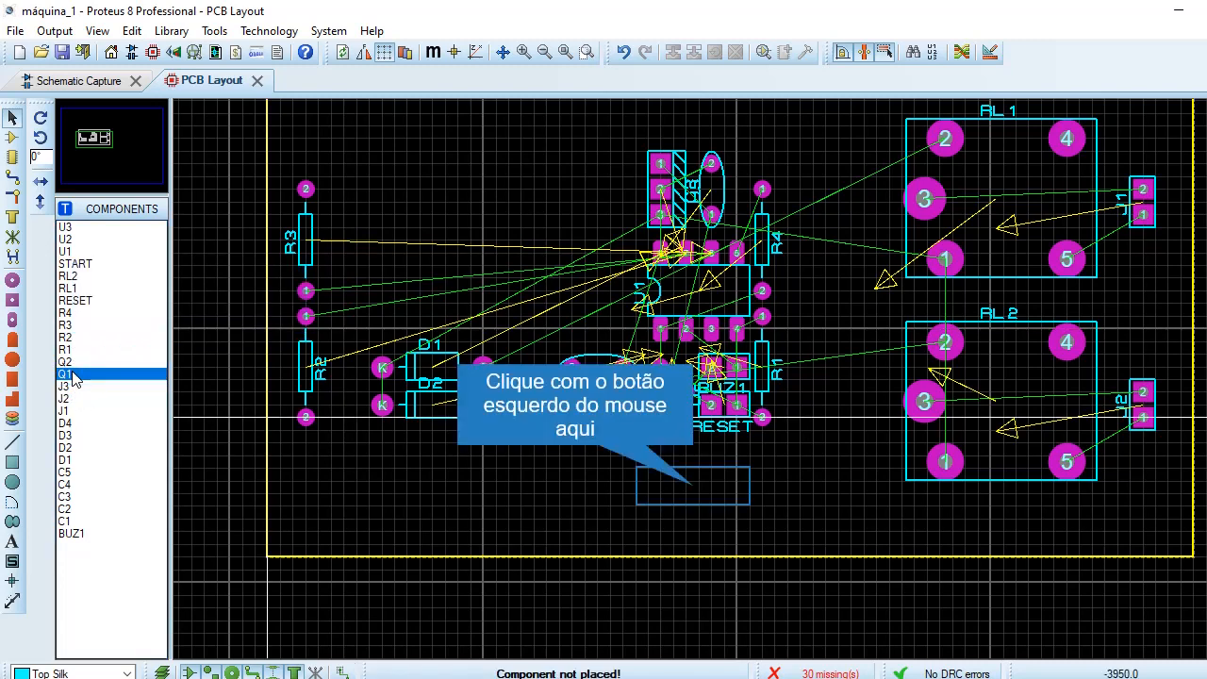
left_click(651, 483)
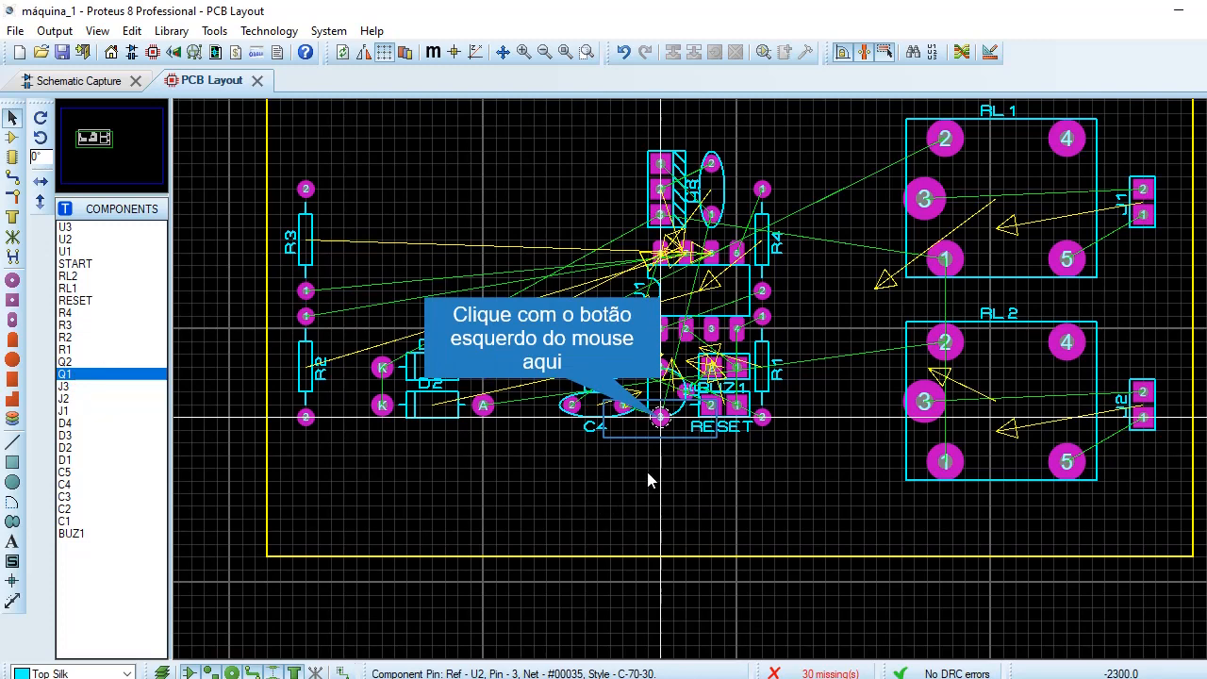
Move regulator U2 down into the free space between and below capacitor C4 and the RESET connector.
left_click(661, 420)
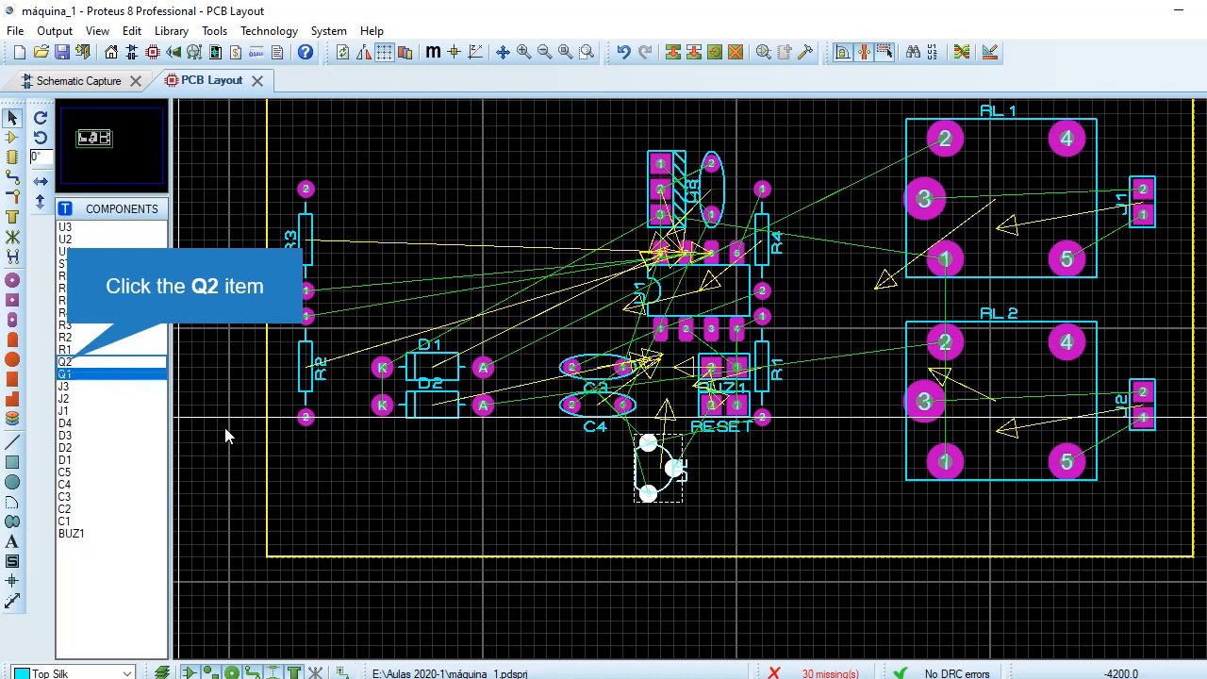
left_click(70, 364)
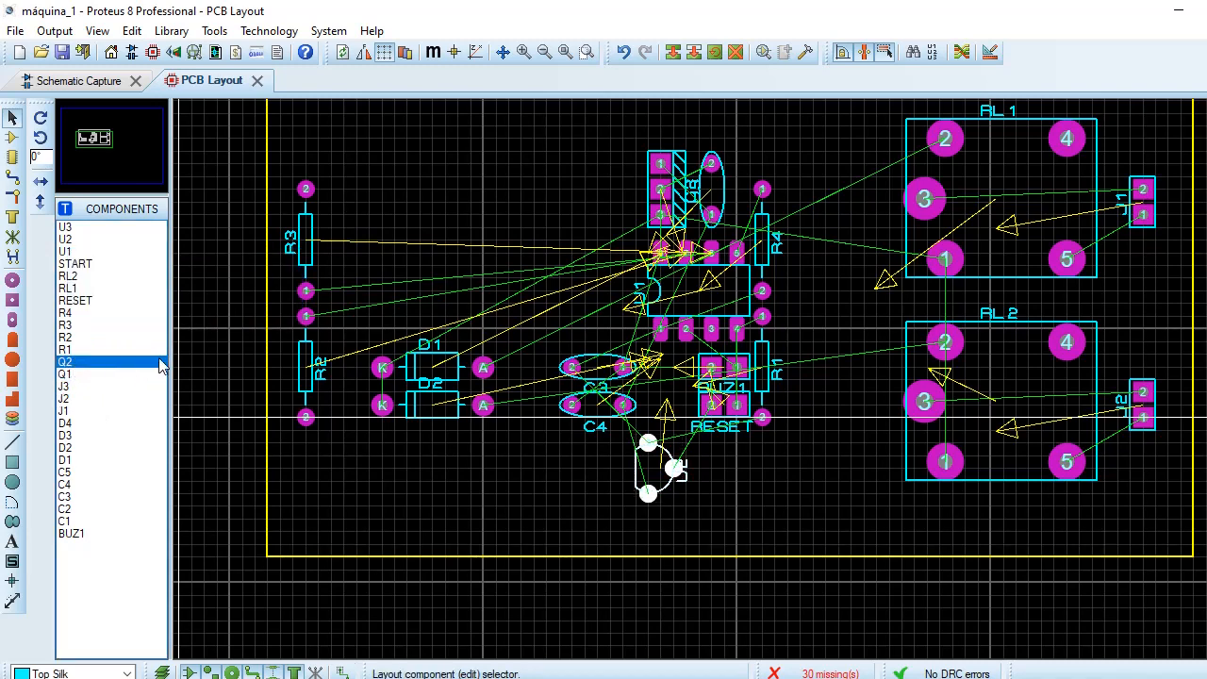
scroll(573, 311, "down", 2)
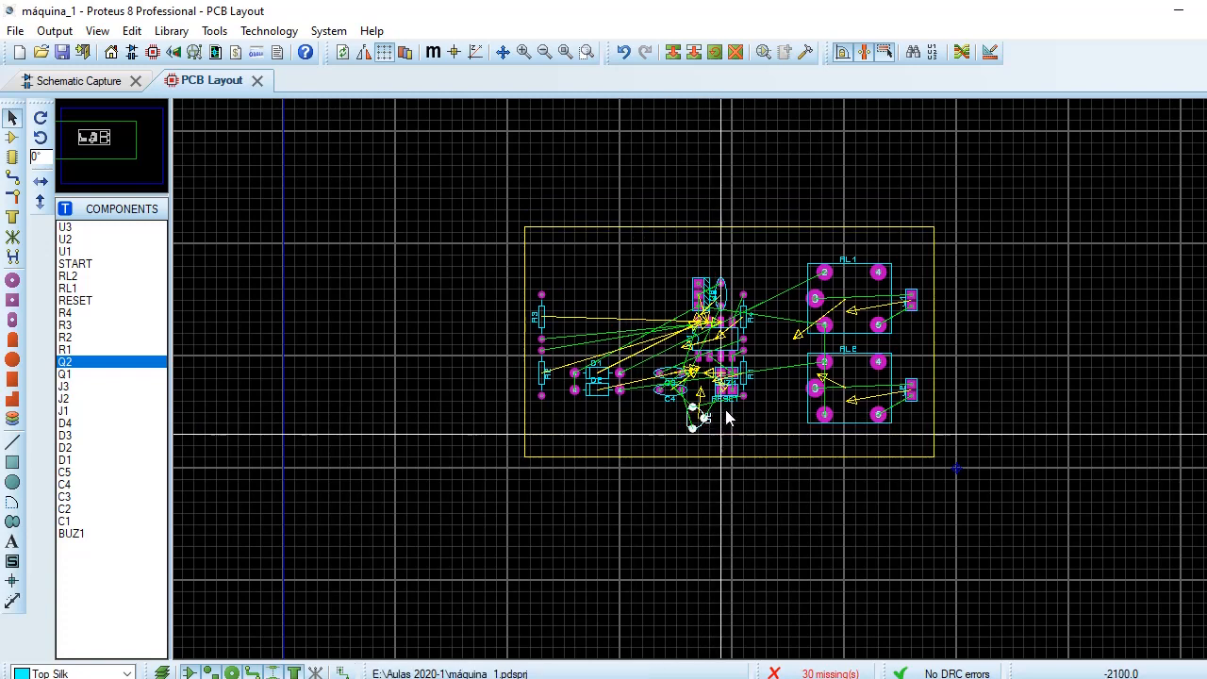
scroll(730, 389, "up", 2)
scroll(730, 387, "down", 1)
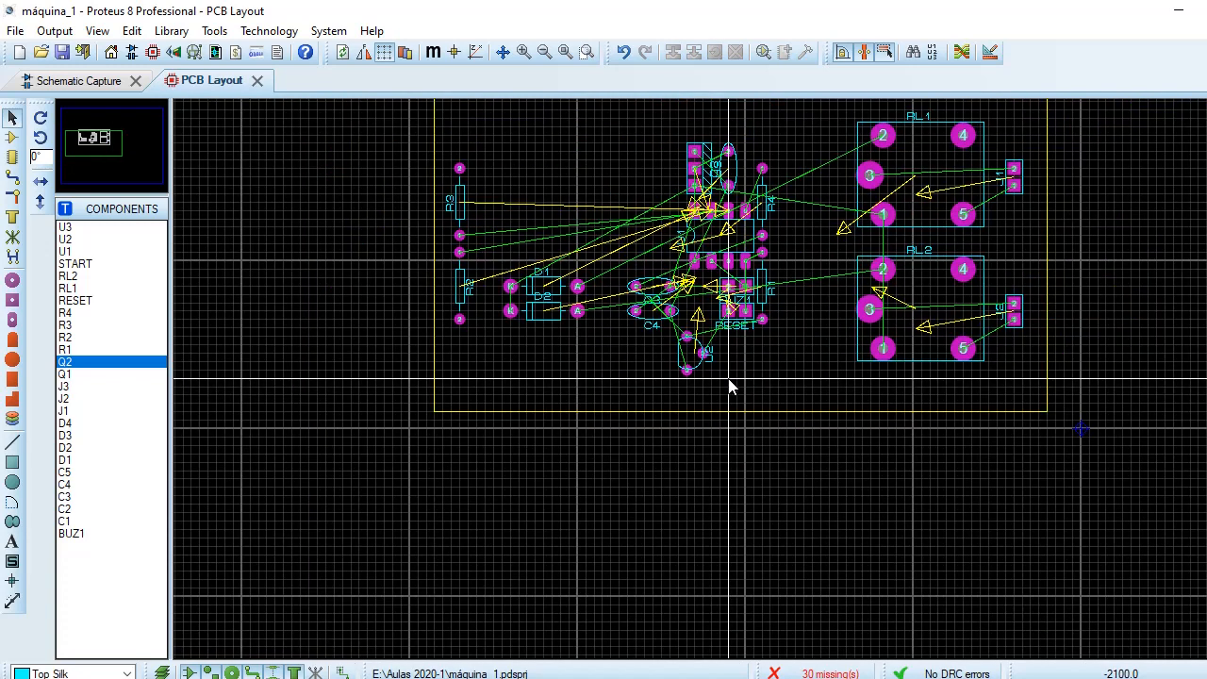
middle_click(743, 371)
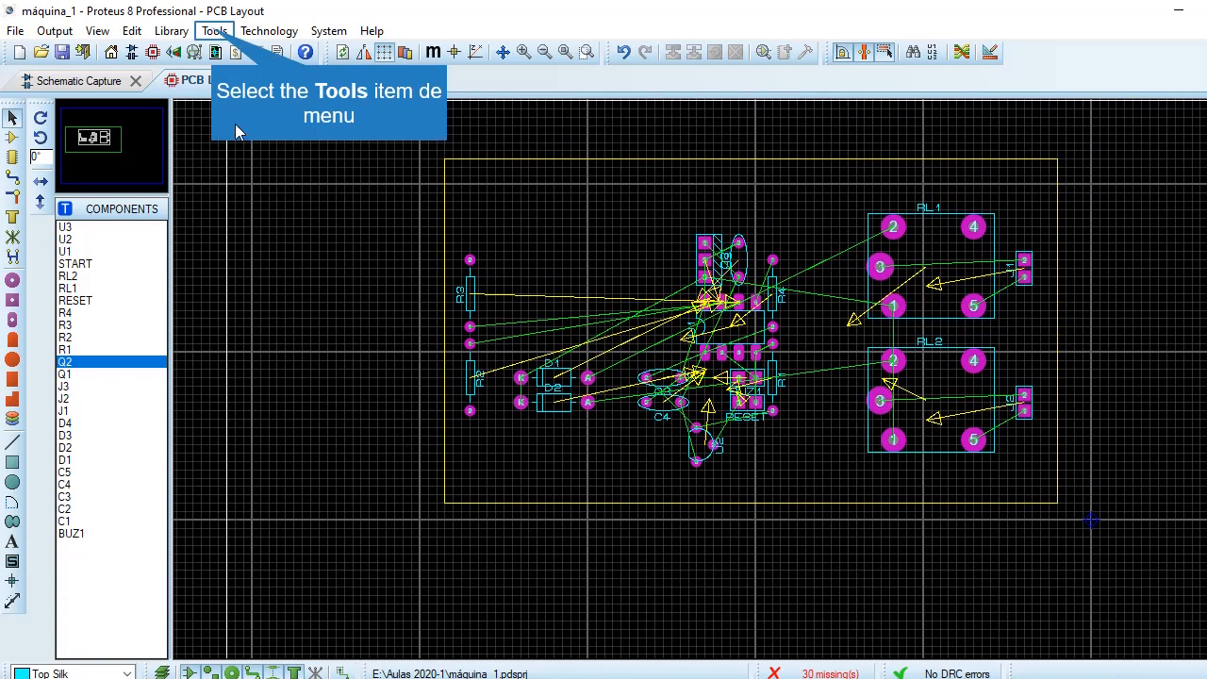
Auto-place the remaining components C1, C5, D3, D4, J3, Q1 and START, including Q2 in the selection.
left_click(212, 35)
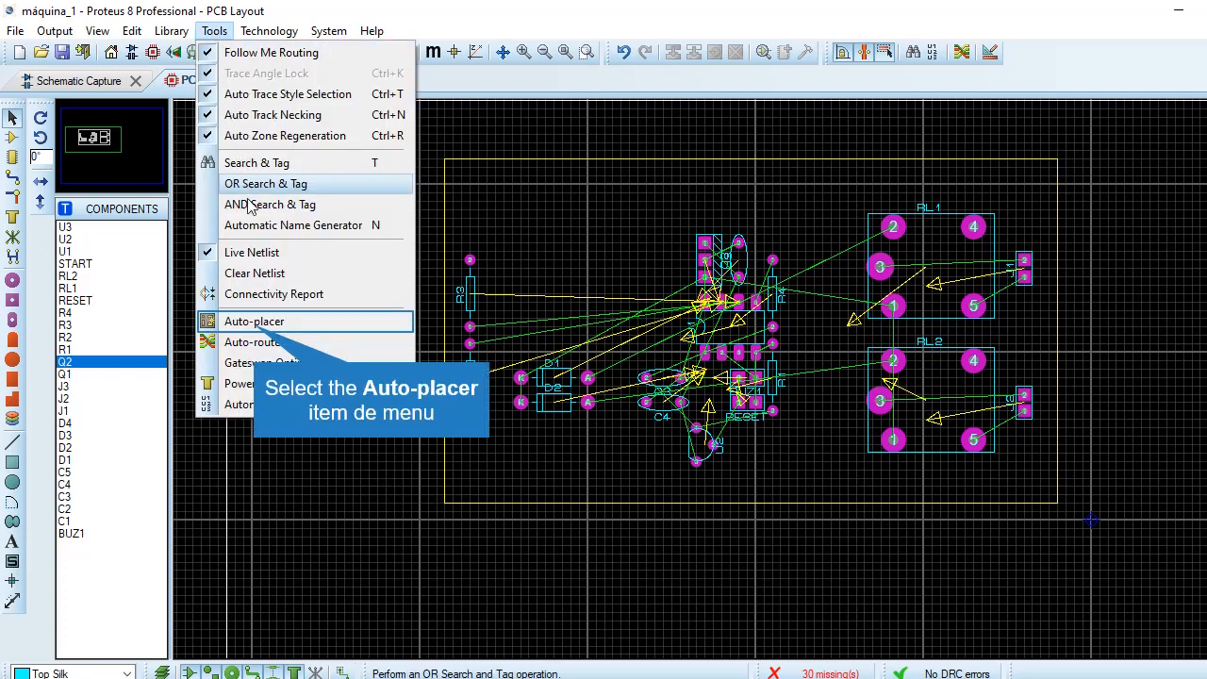
left_click(259, 323)
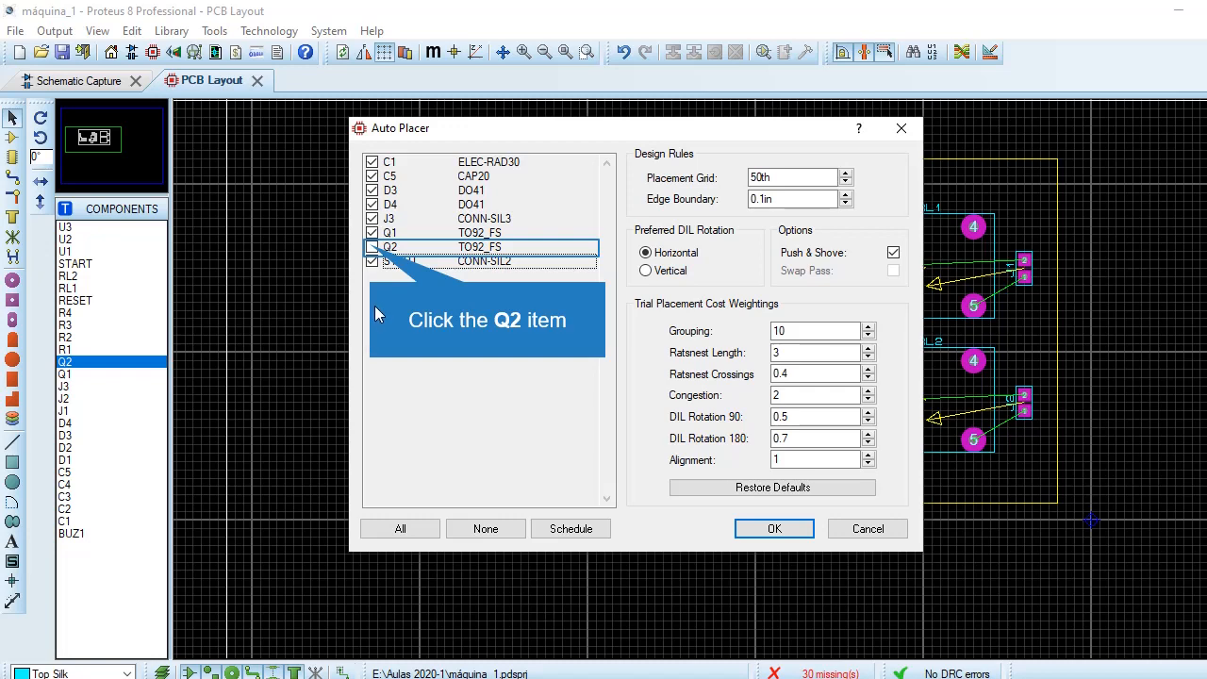
left_click(373, 248)
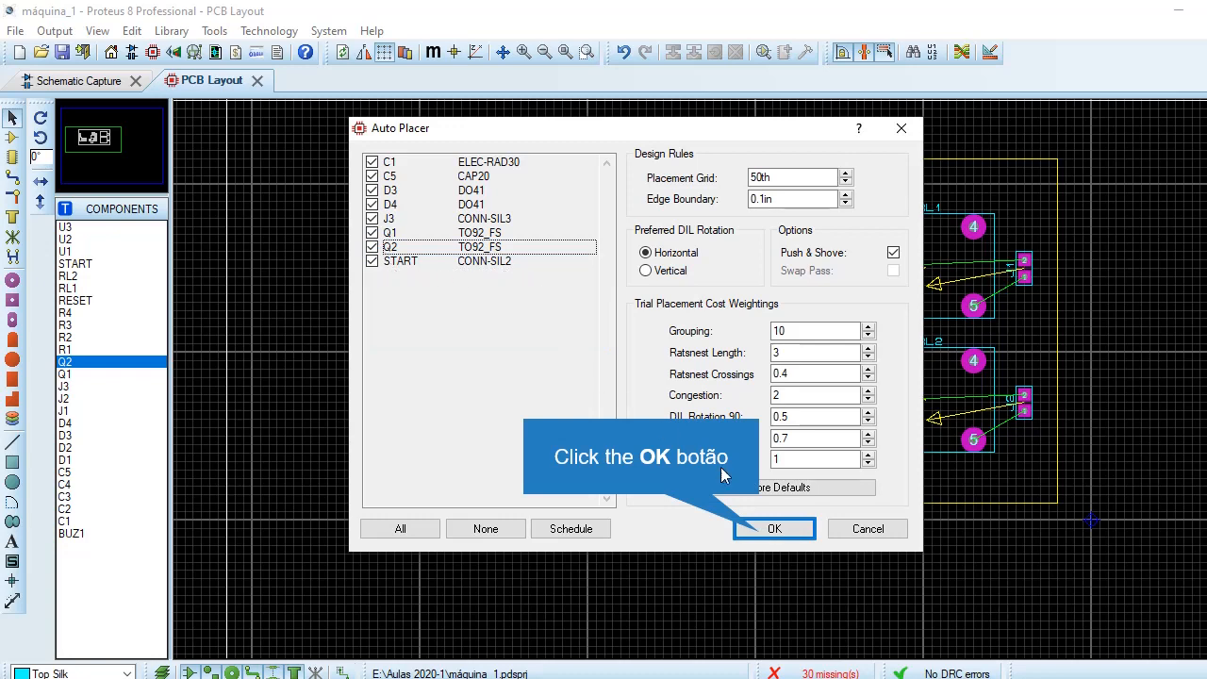
left_click(766, 530)
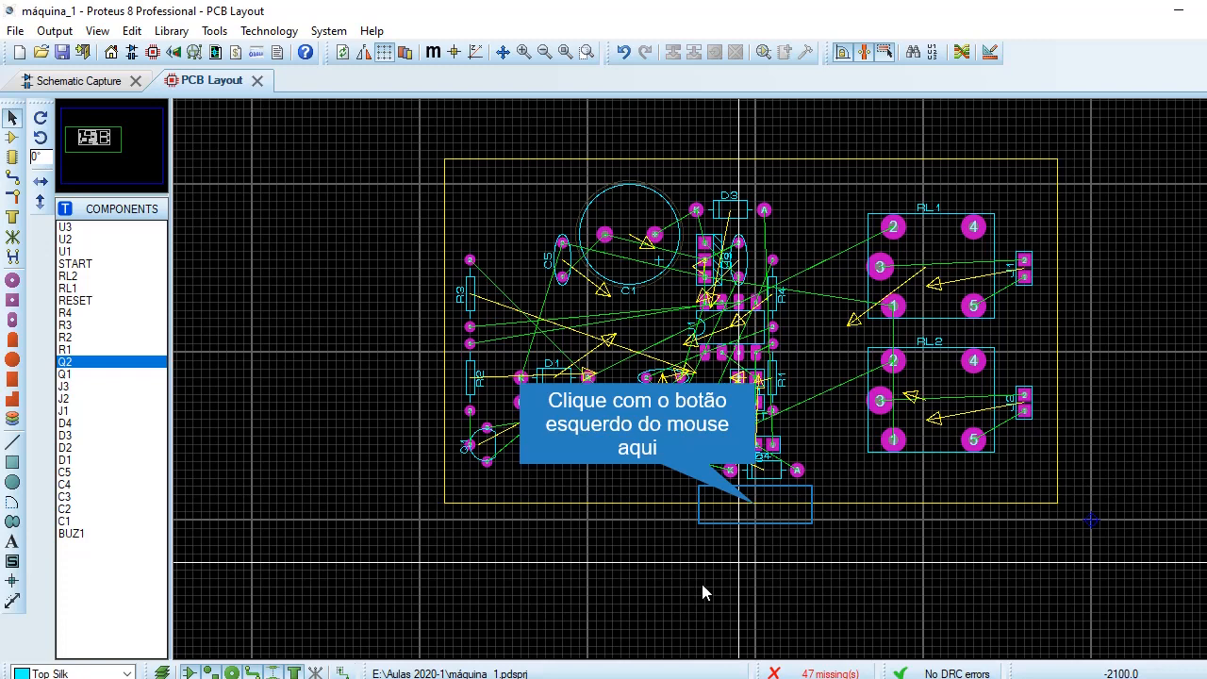
Enlarge the board edge by extending its lower, left and upper sides outward around the placed components.
left_click(756, 505)
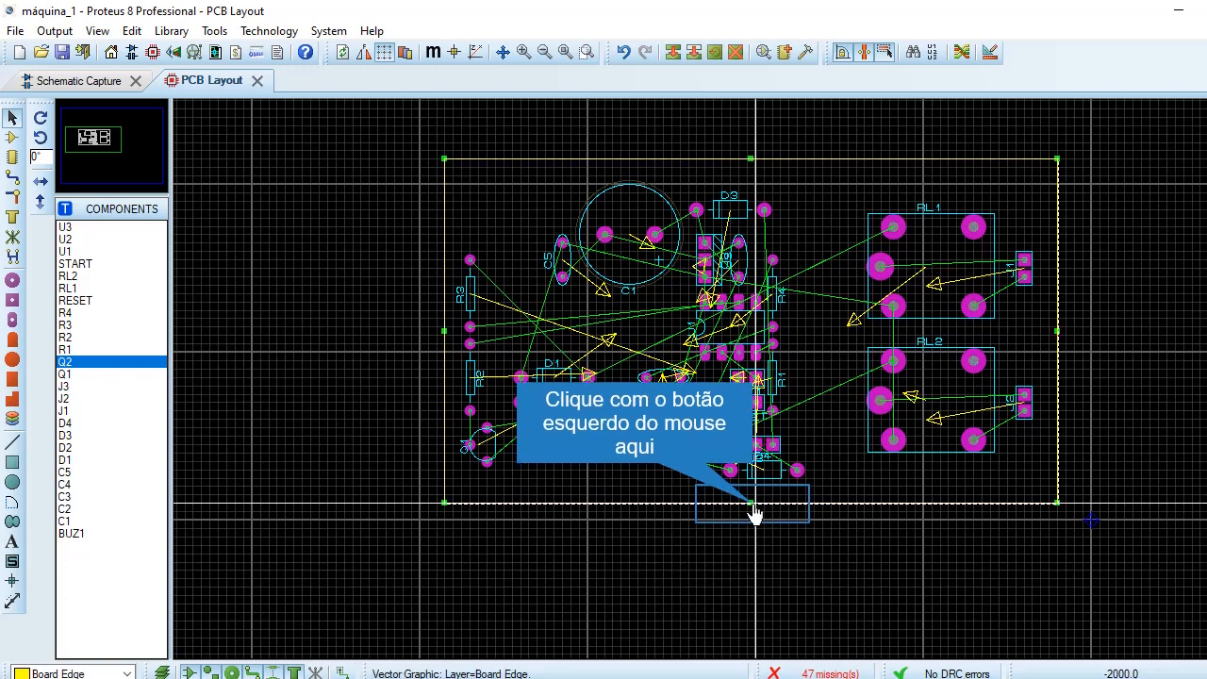
left_click_drag(753, 504, 752, 595)
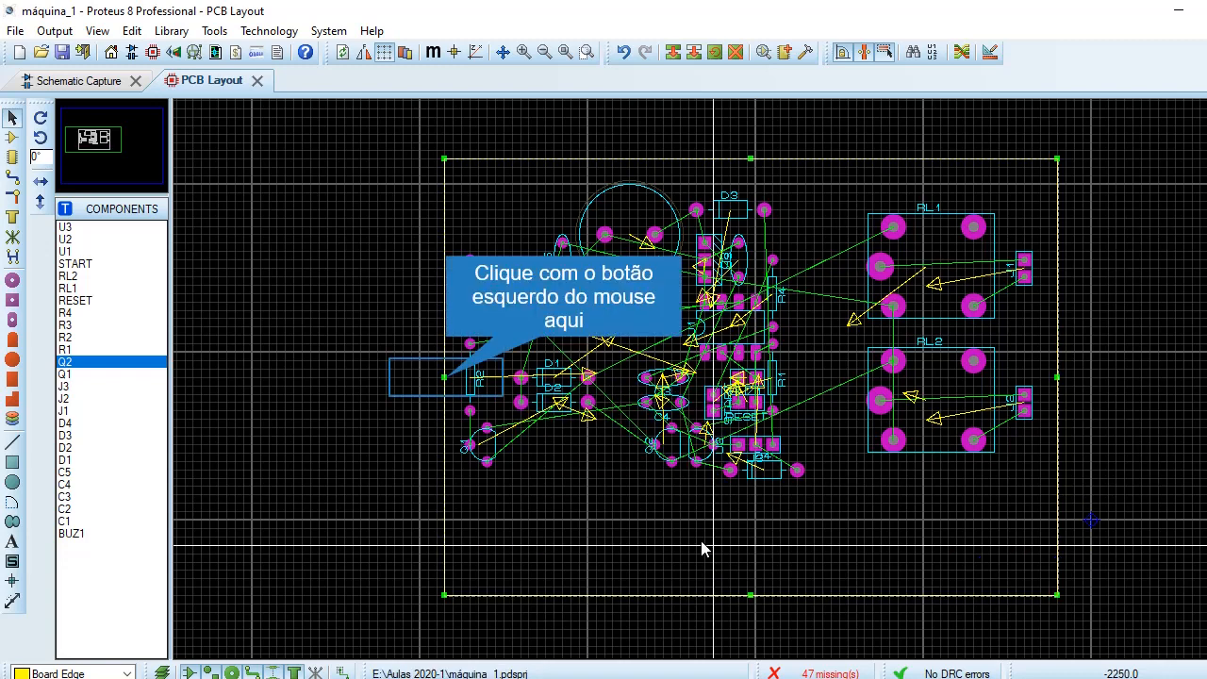
left_click_drag(445, 377, 353, 378)
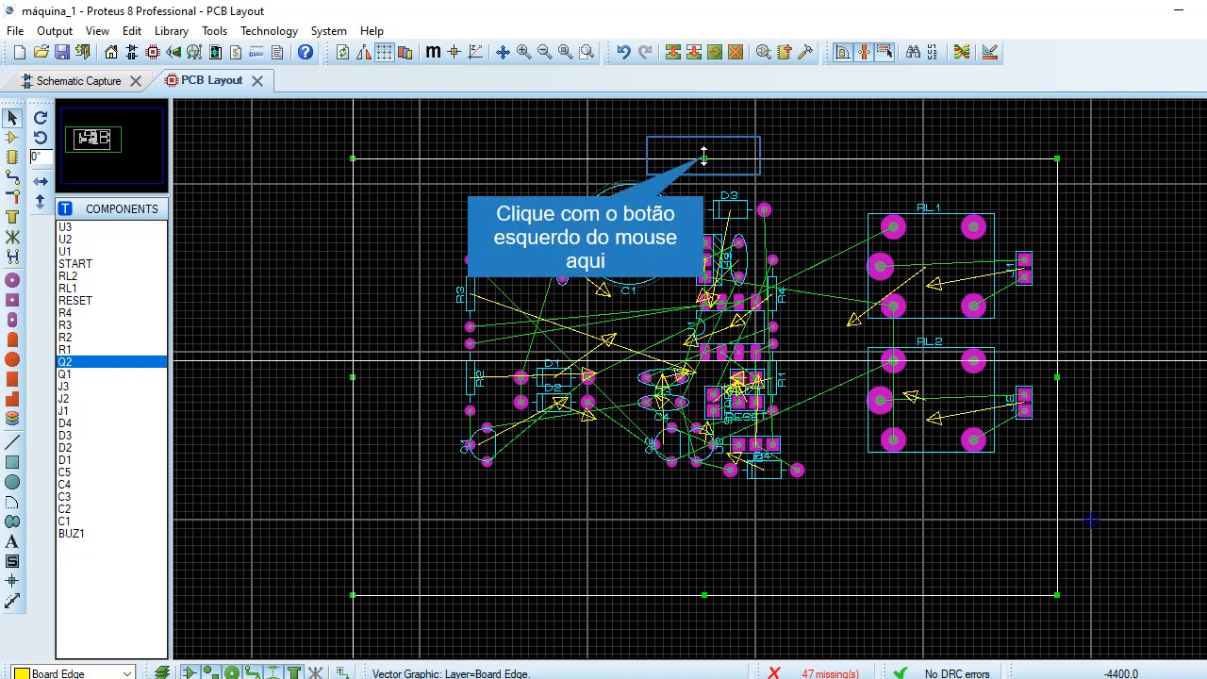
left_click_drag(703, 159, 704, 117)
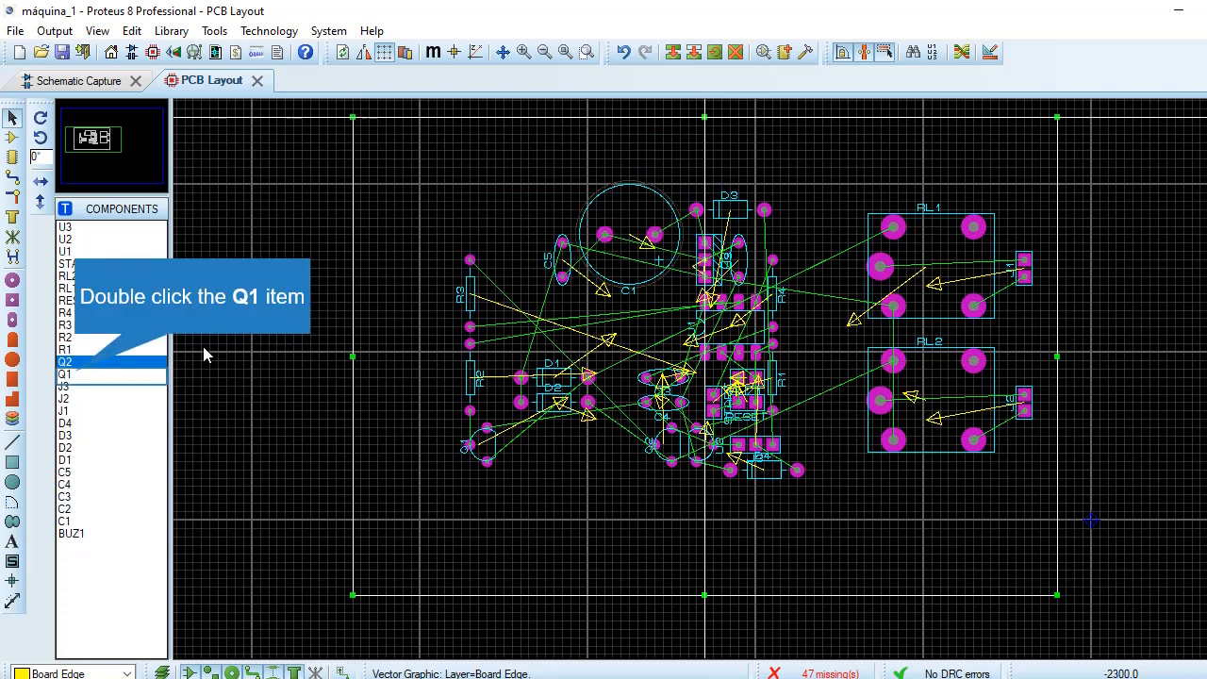
Locate transistor Q1 in the layout and move it between resistor R4 and relay RL1.
double_click(66, 375)
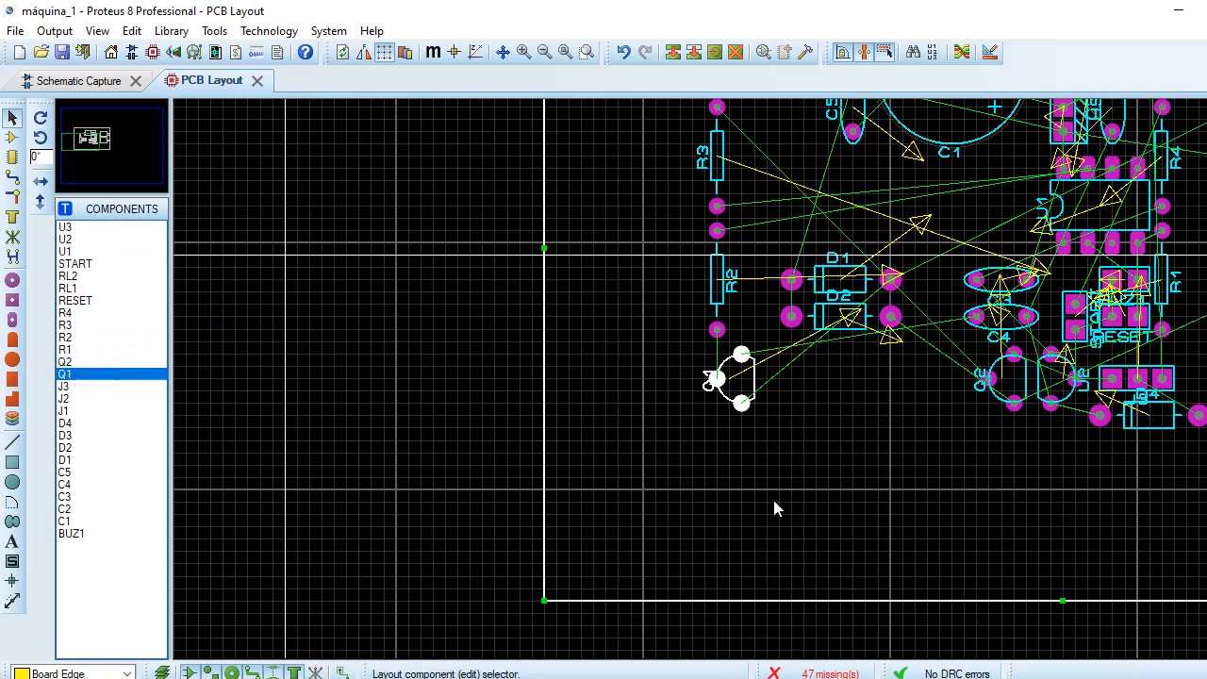
scroll(760, 426, "down", 2)
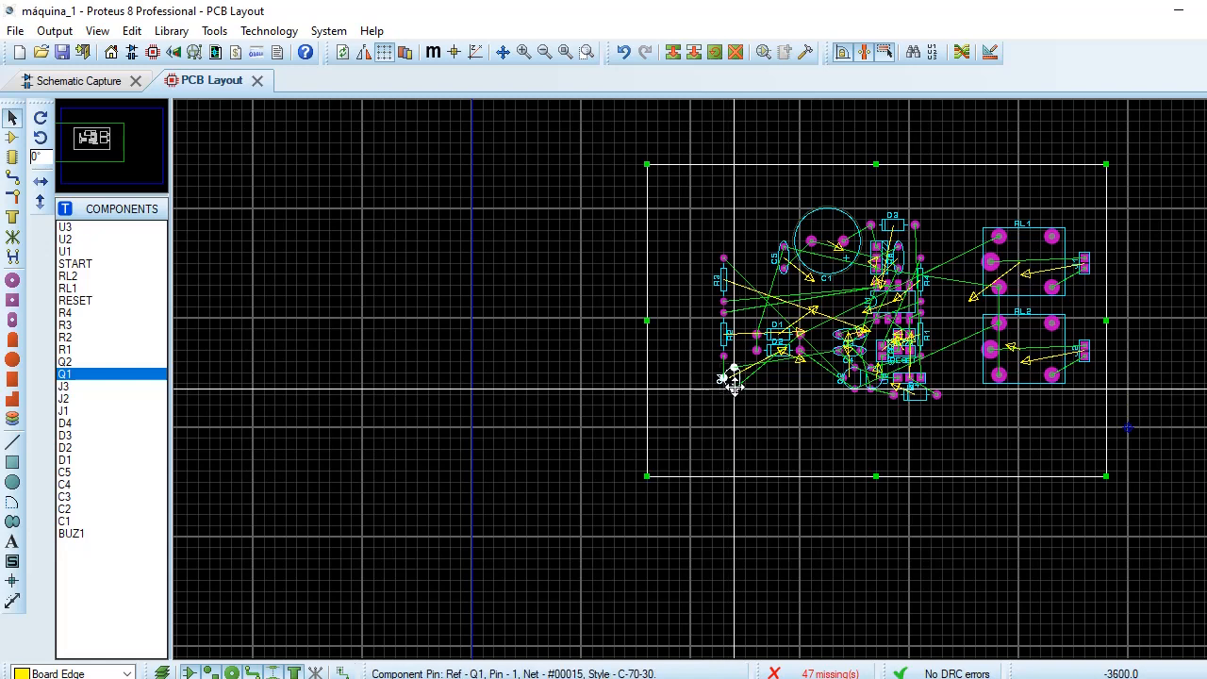
left_click(743, 435)
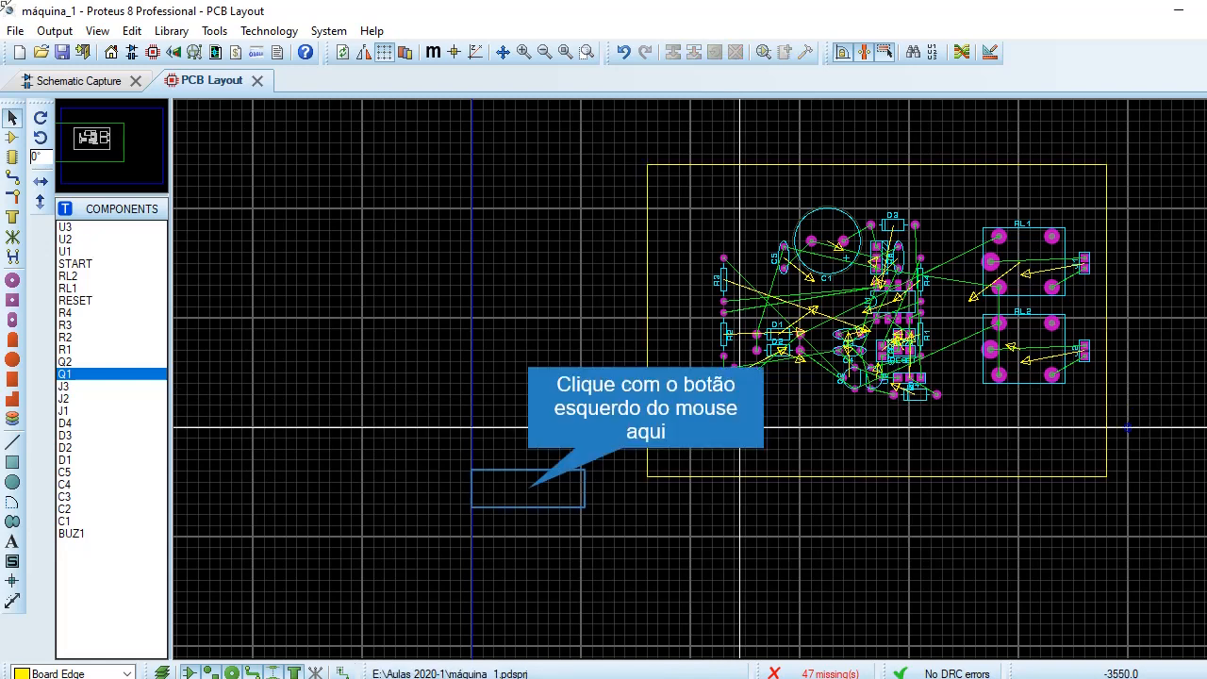
left_click(529, 487)
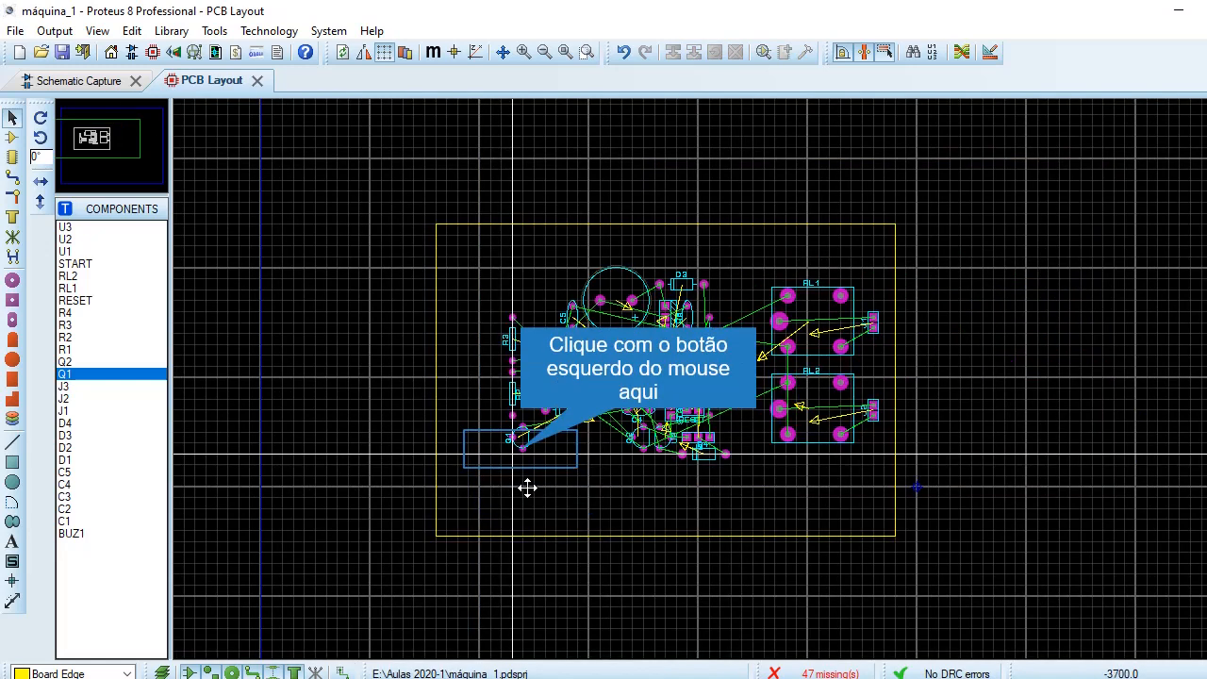
left_click(520, 440)
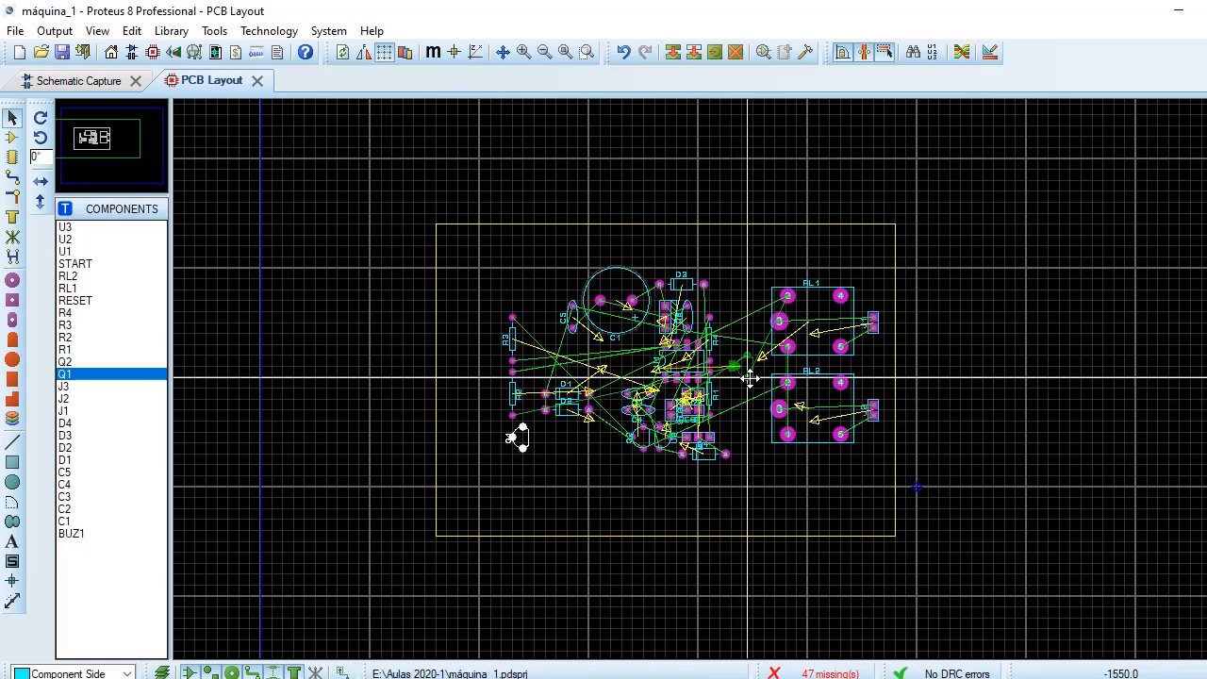
left_click(752, 346)
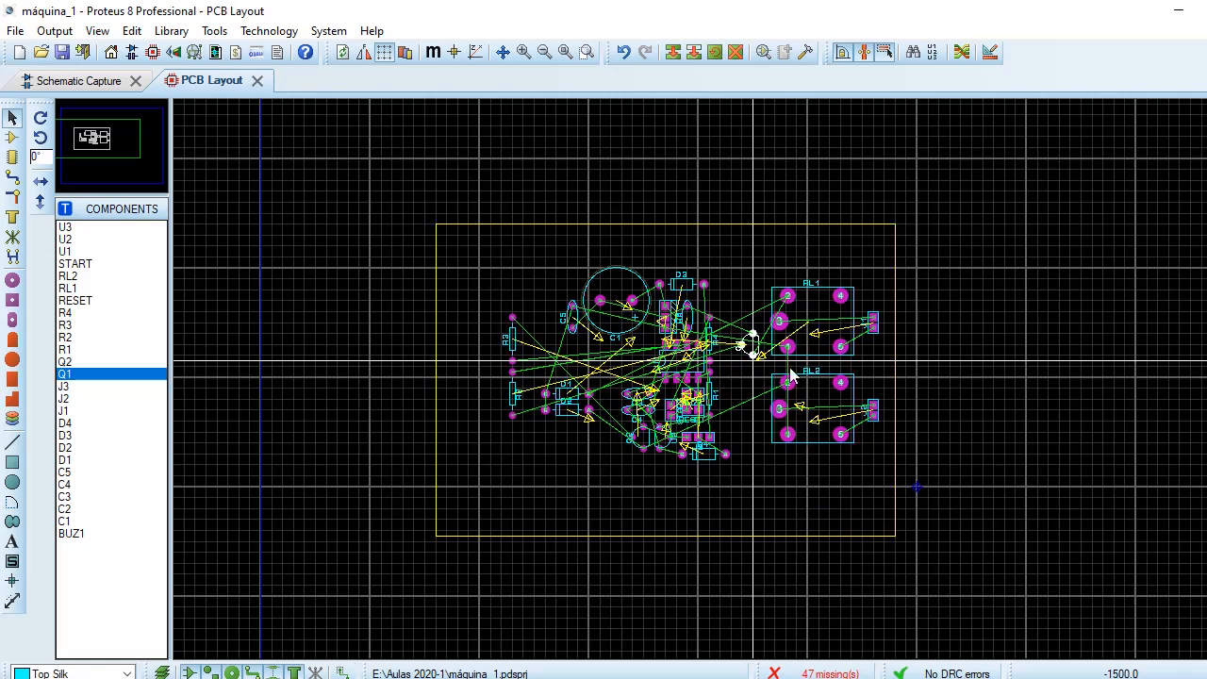
Check the Q1 and RL1 circuit in the schematic, then locate diode D1 in the layout and move it above Q1.
scroll(841, 519, "up", 2)
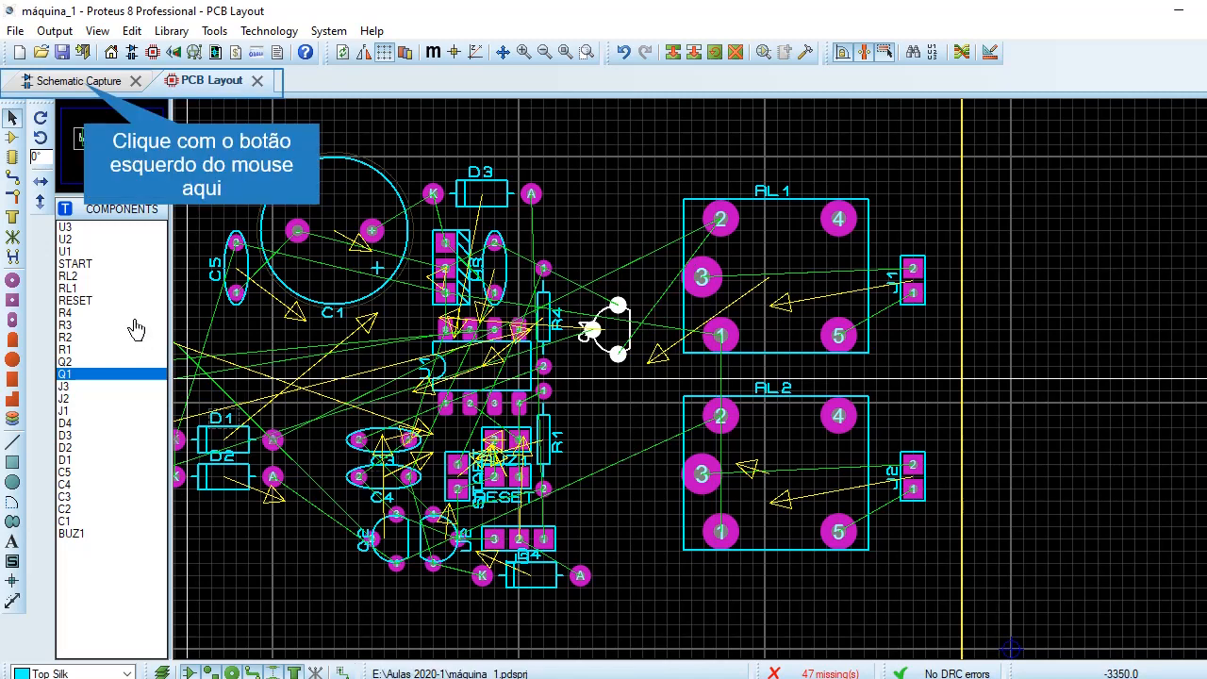
left_click(90, 85)
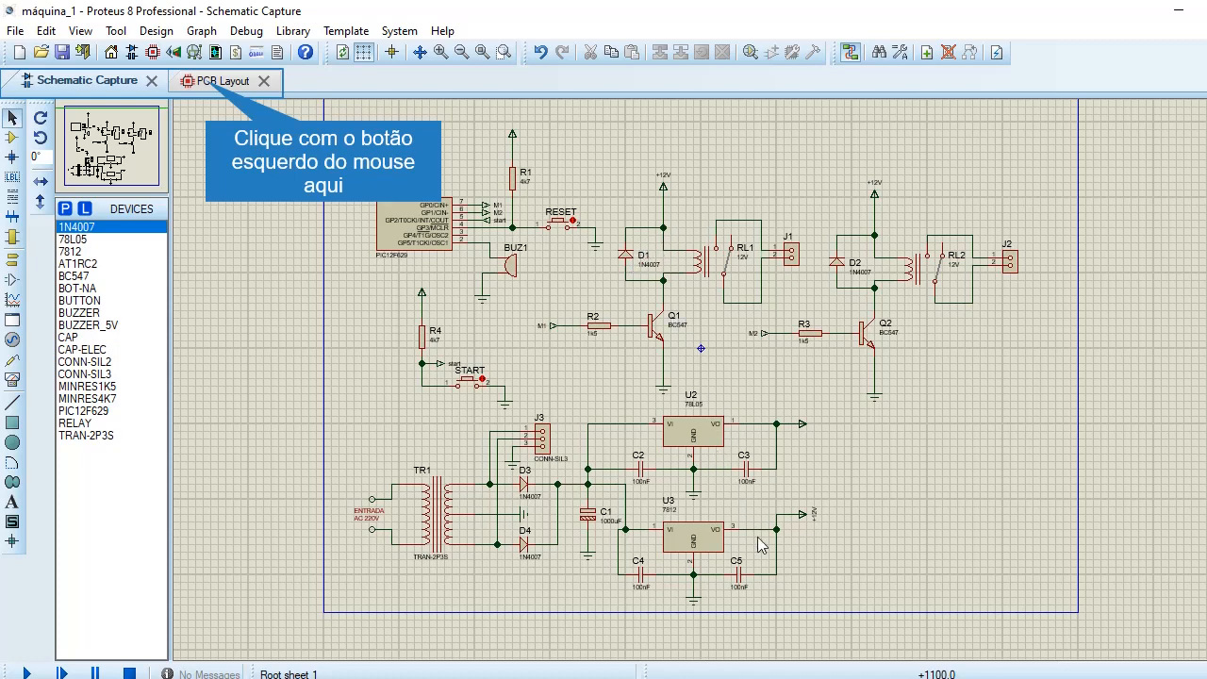
left_click(207, 81)
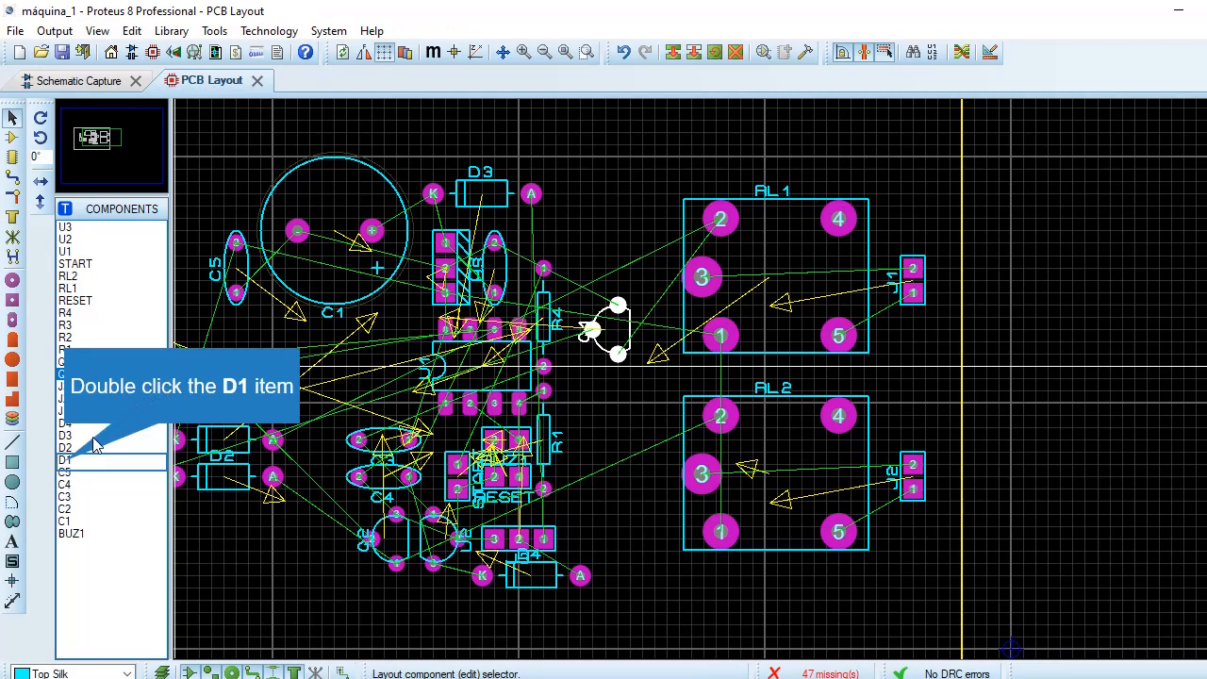
double_click(65, 461)
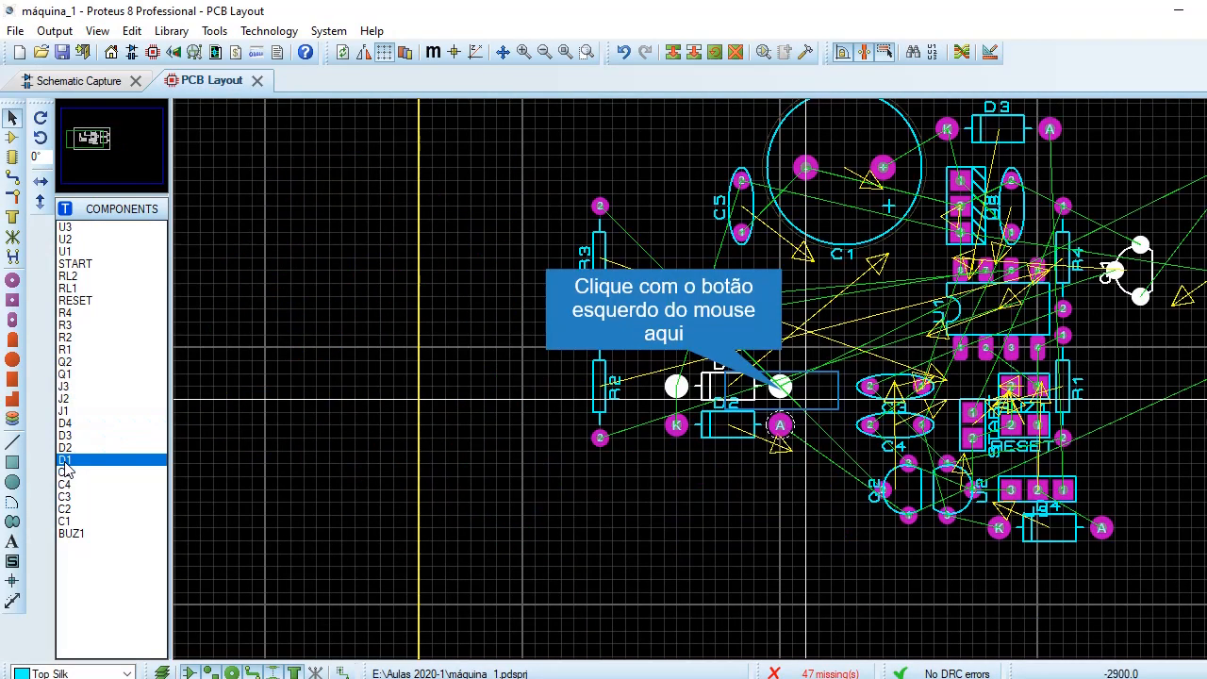
left_click(781, 387)
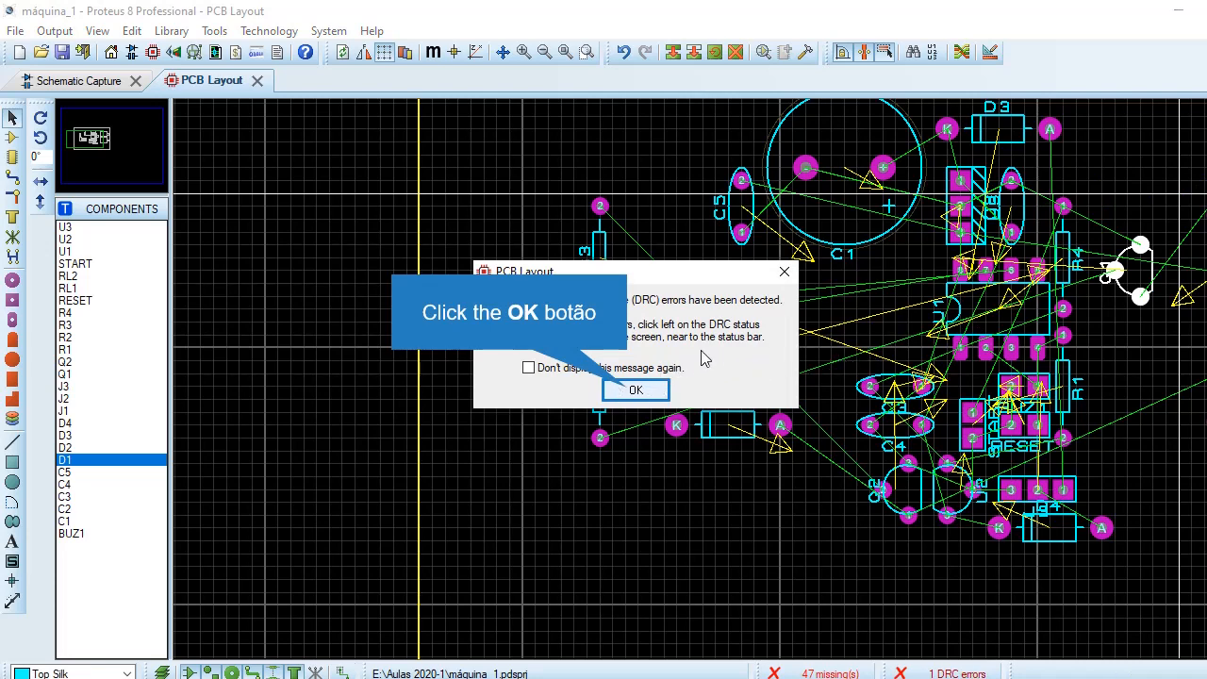
left_click(634, 391)
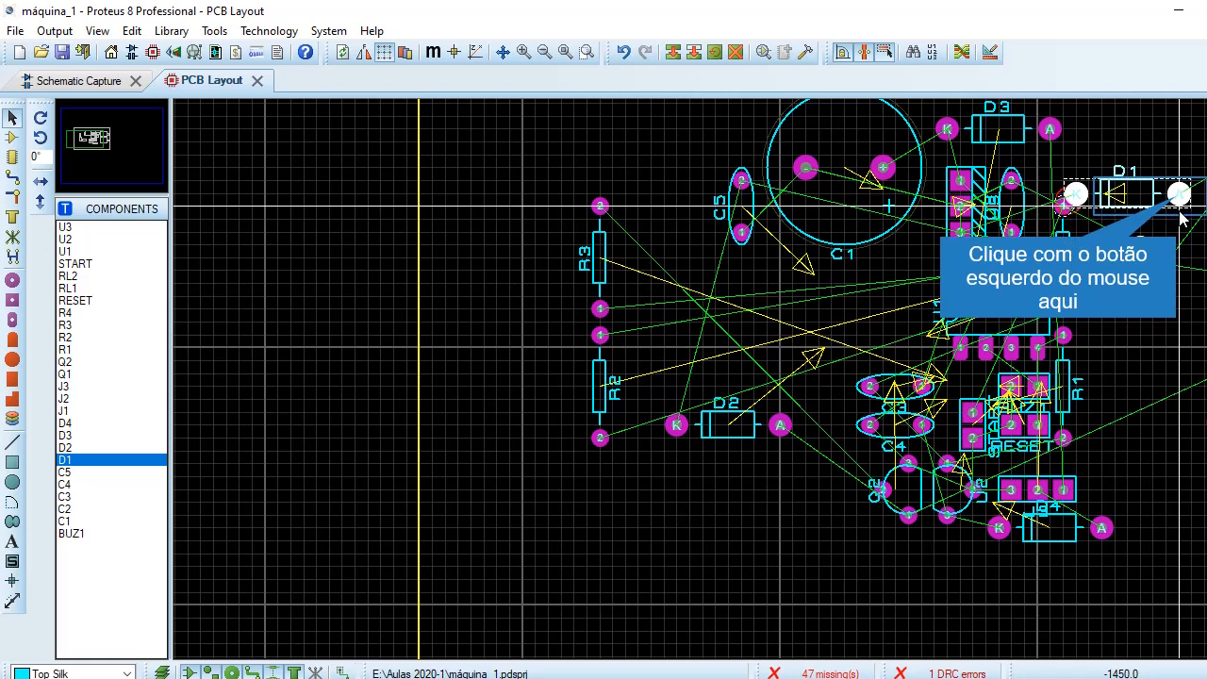
Shift diode D1 slightly up and to the right, clear of resistor R4's upper pad.
left_click_drag(1181, 202, 1191, 167)
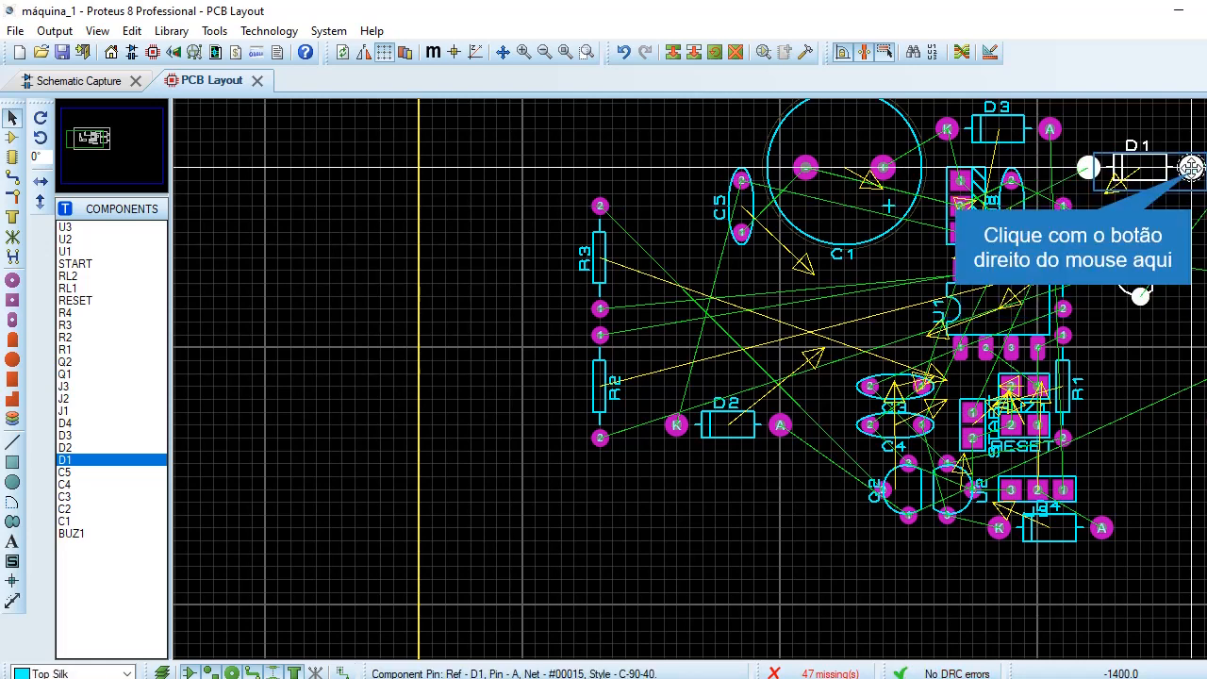
right_click(1191, 167)
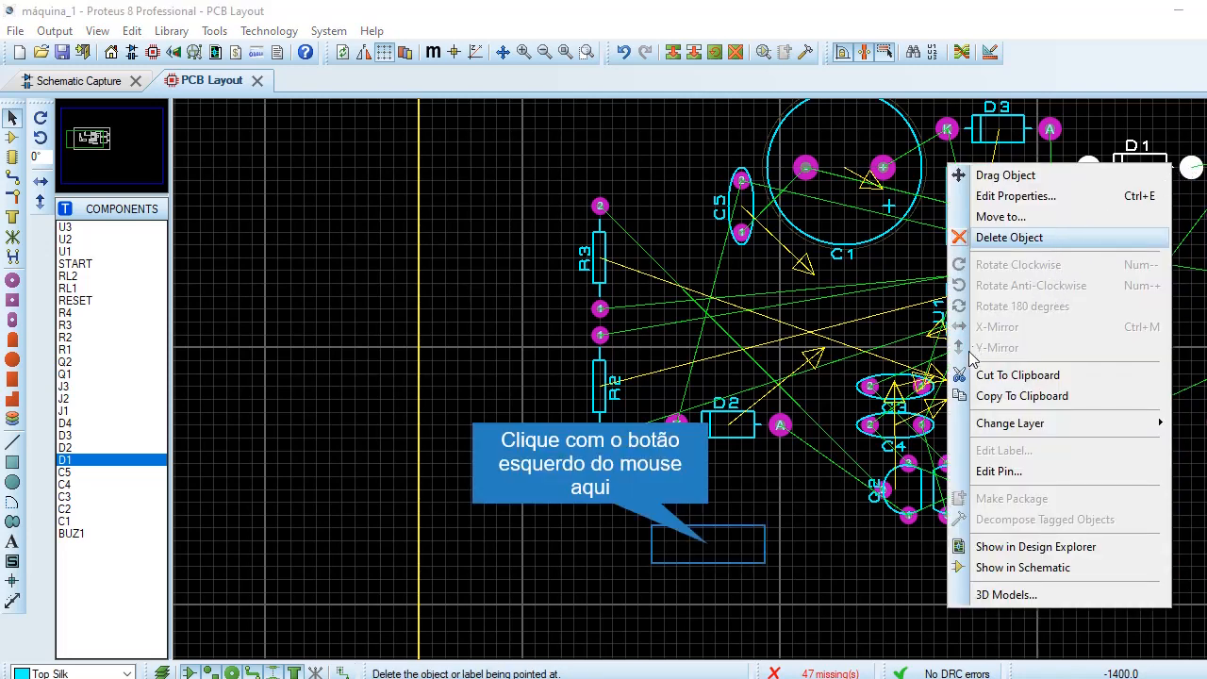
left_click(713, 547)
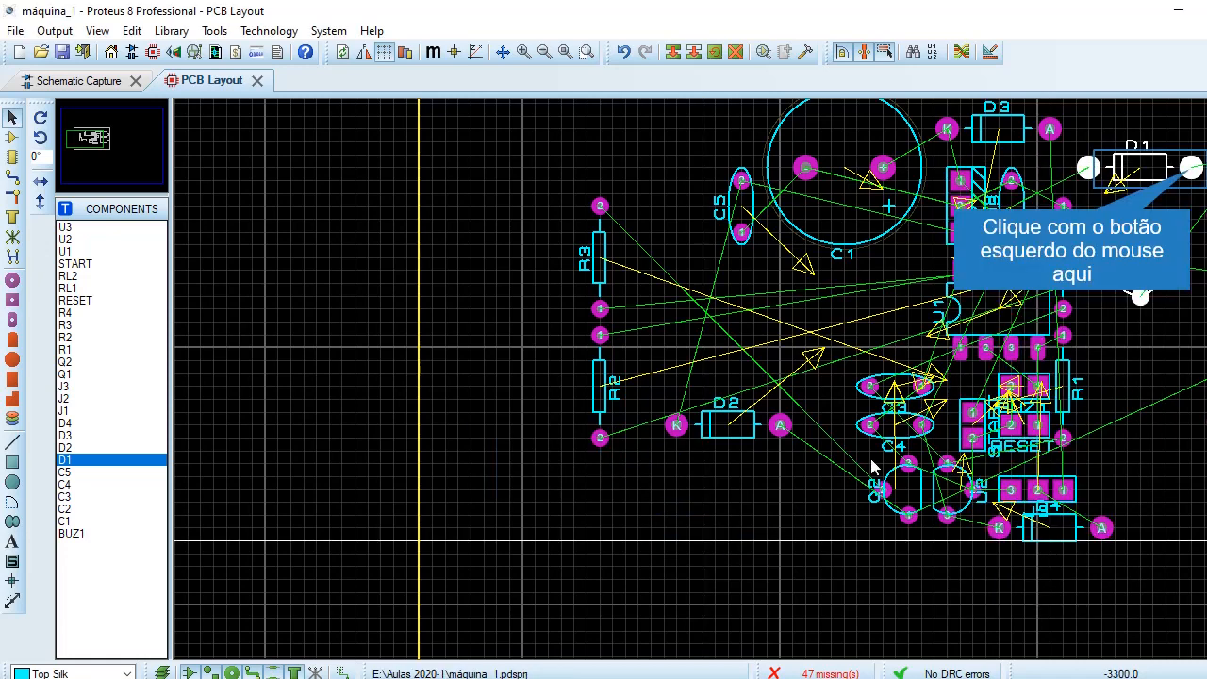
Rotate diode D1 90 degrees anti-clockwise, shift transistor Q1 down out of its way, and move D1 to the right beside relay RL1.
right_click(1194, 175)
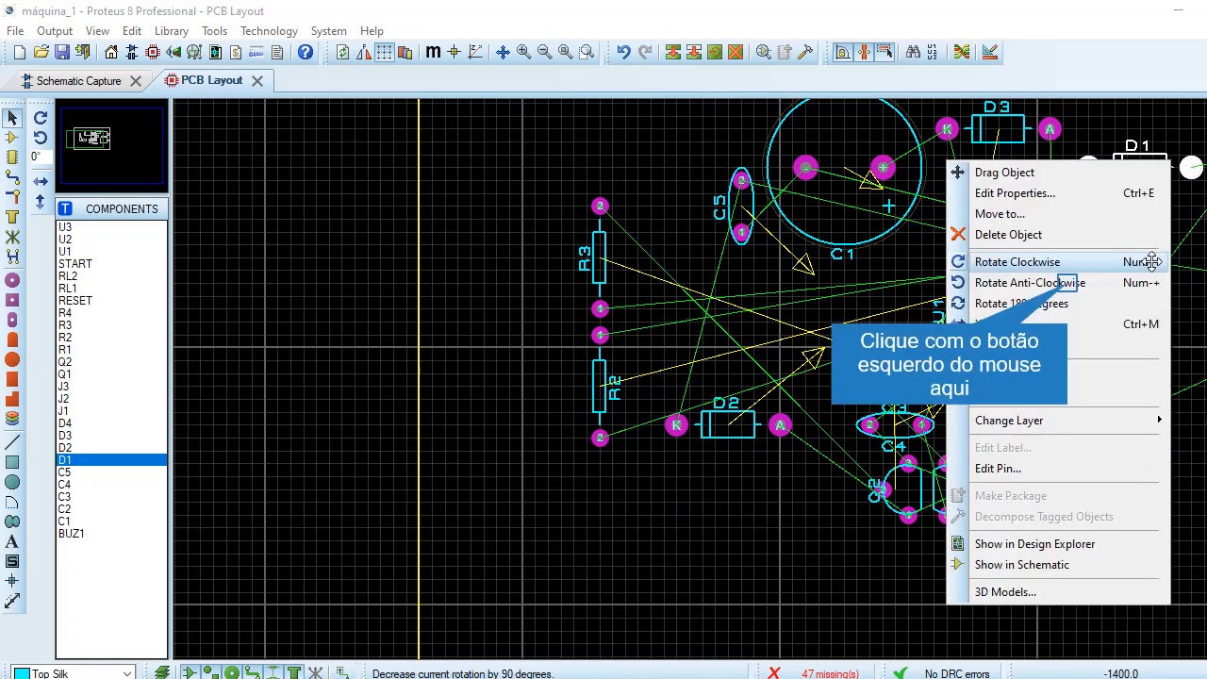
left_click(1078, 289)
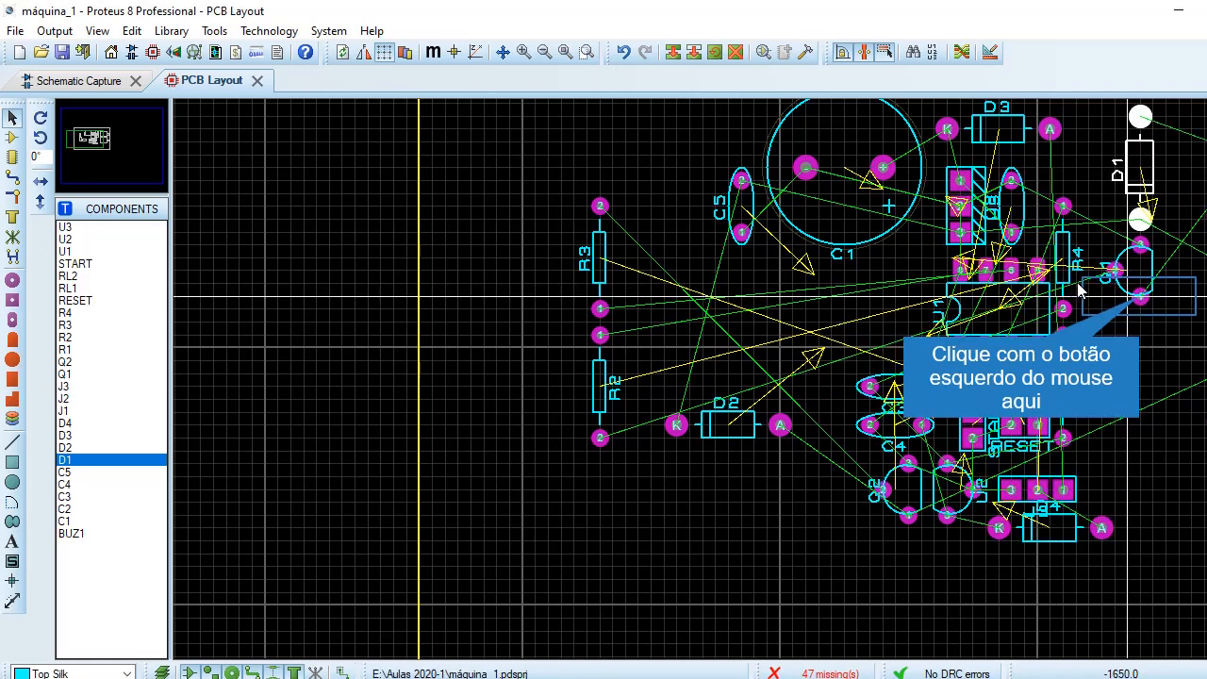
double_click(1142, 300)
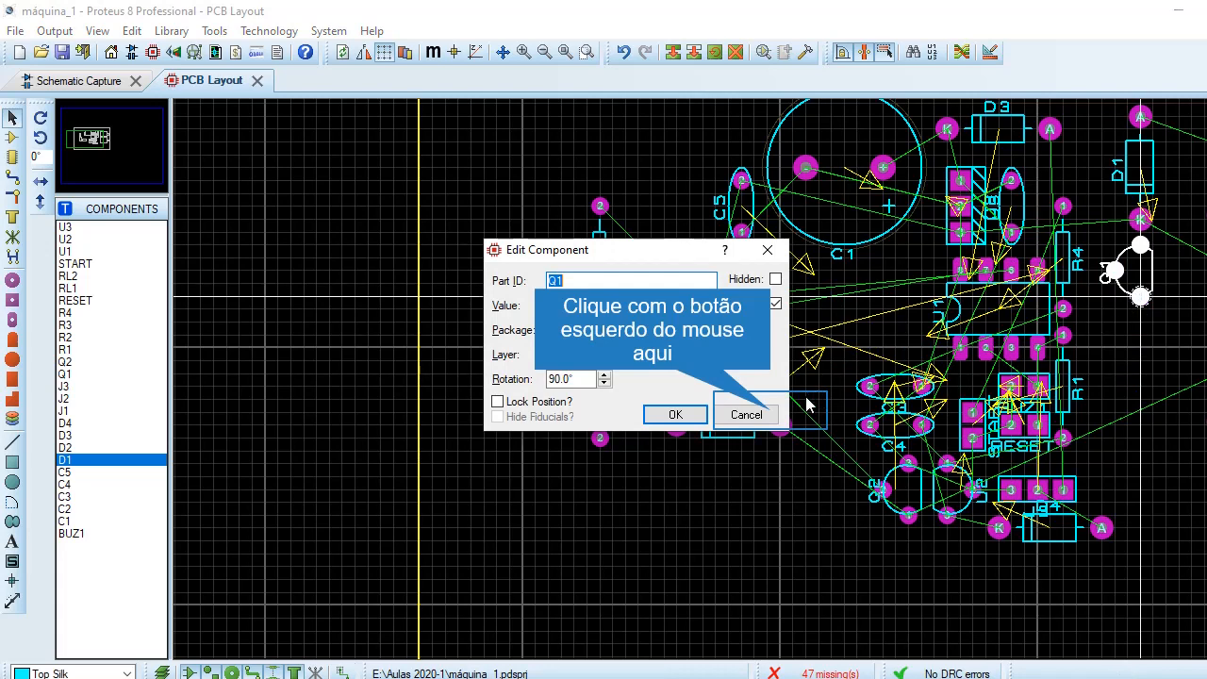
left_click(759, 415)
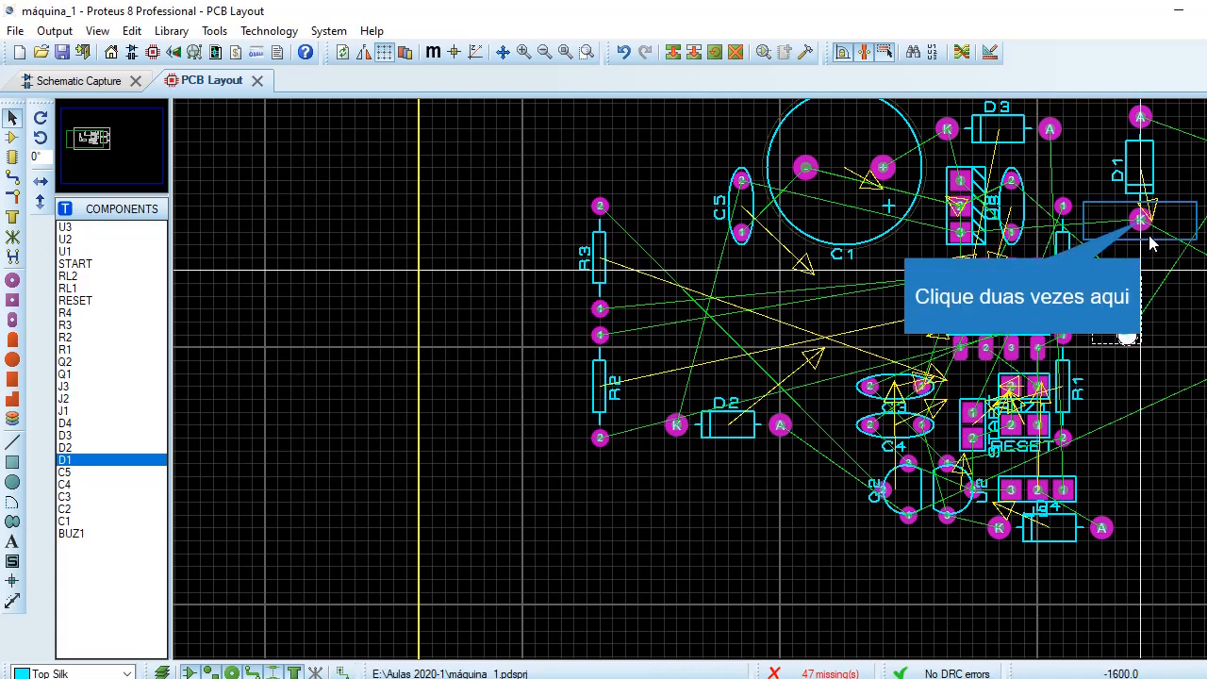
double_click(1141, 223)
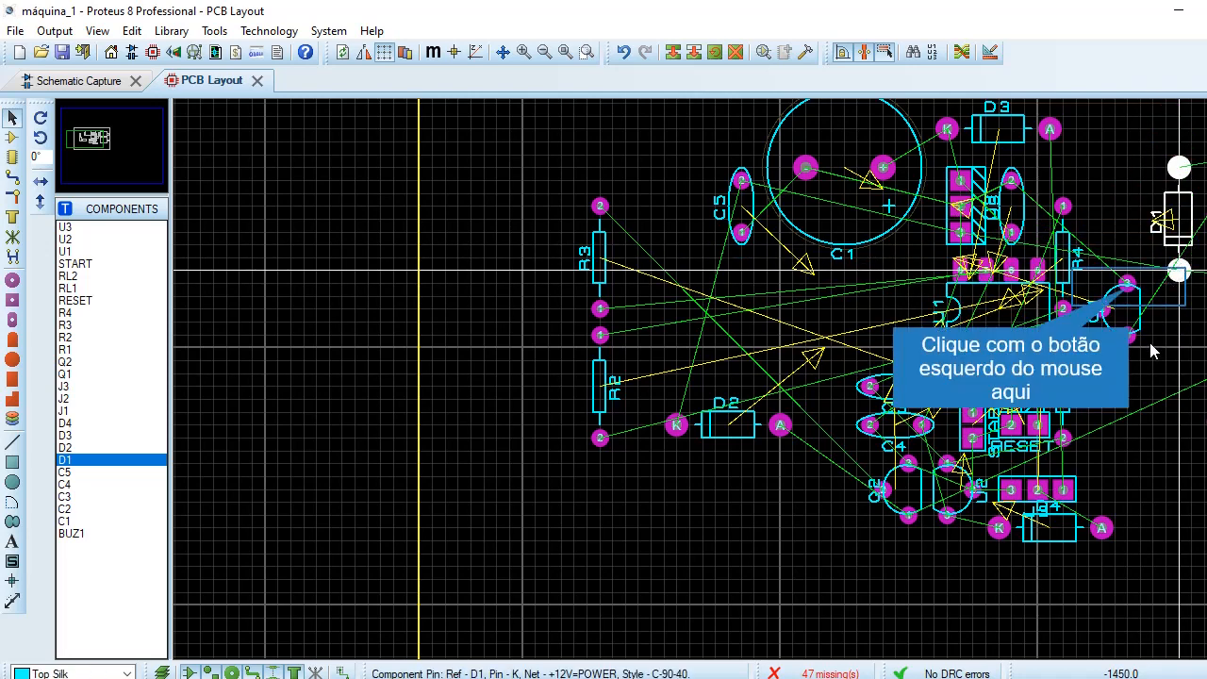
Move transistor Q1 up beside the anode of diode D1 and rotate it anti-clockwise so its middle pin faces down.
left_click(1128, 289)
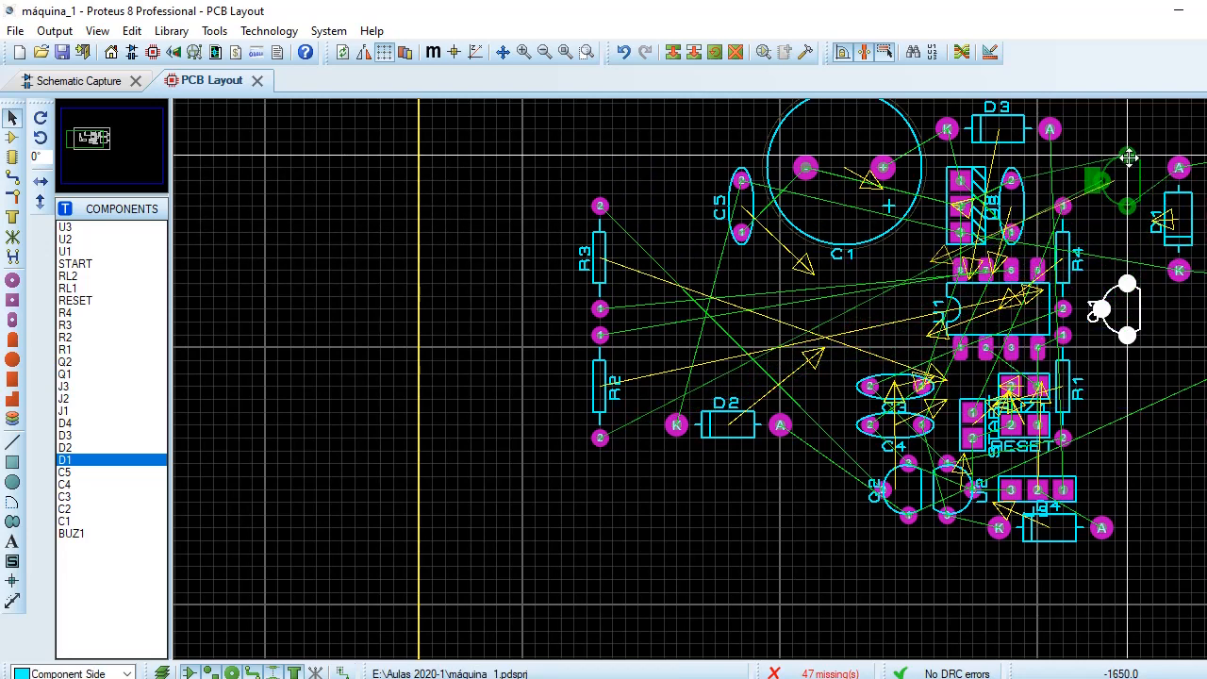
left_click(1129, 158)
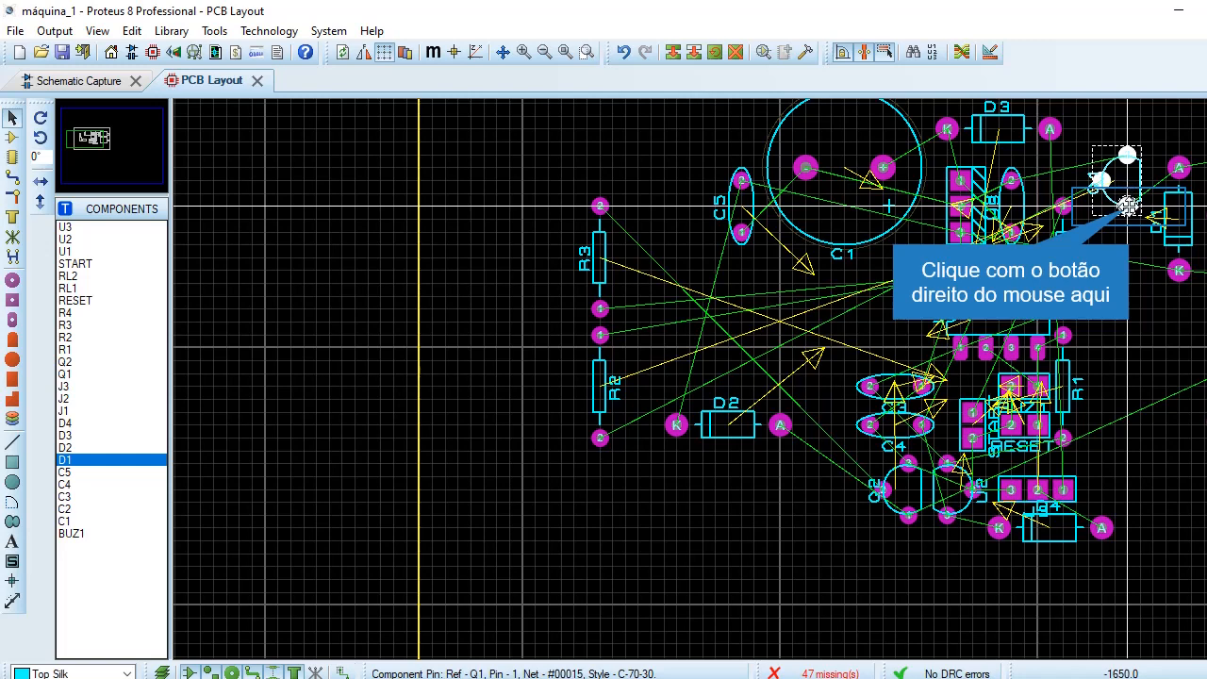
right_click(1115, 204)
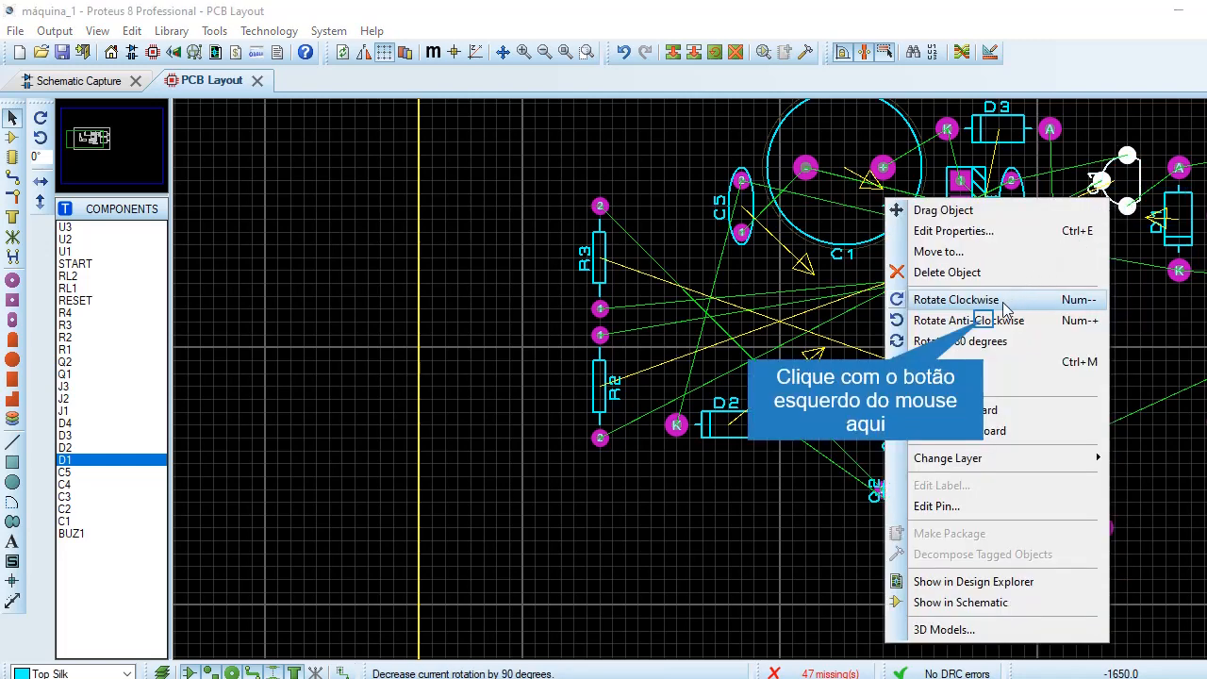
left_click(987, 321)
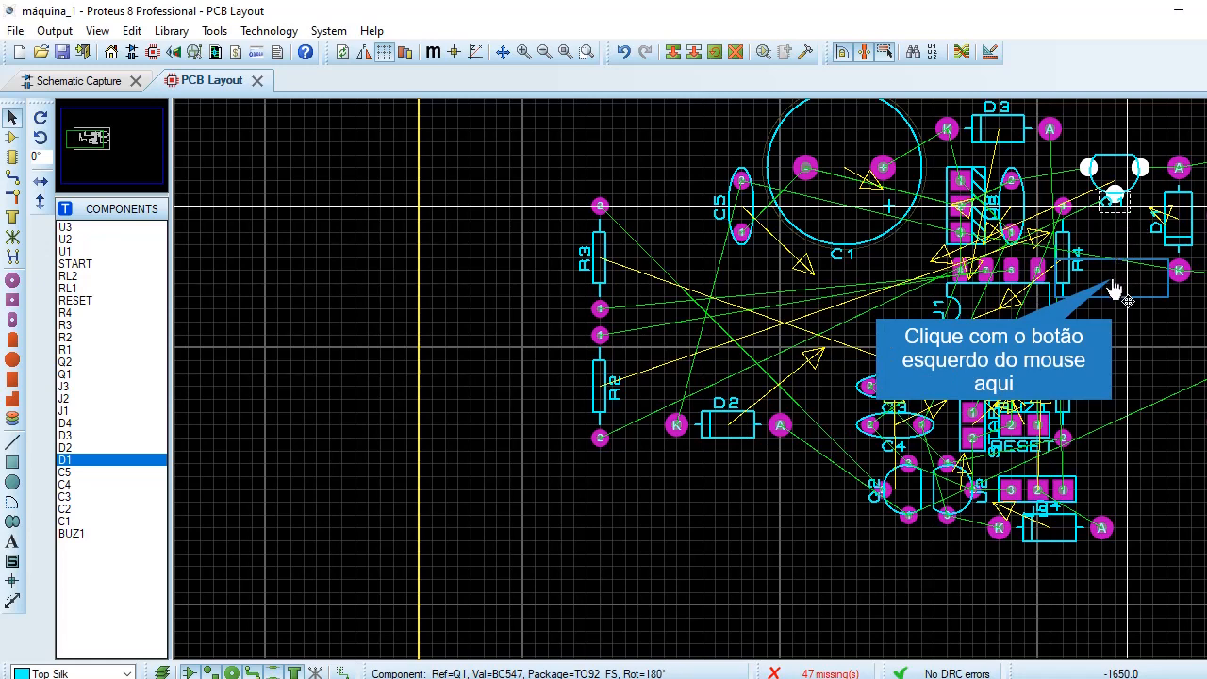
left_click(1125, 319)
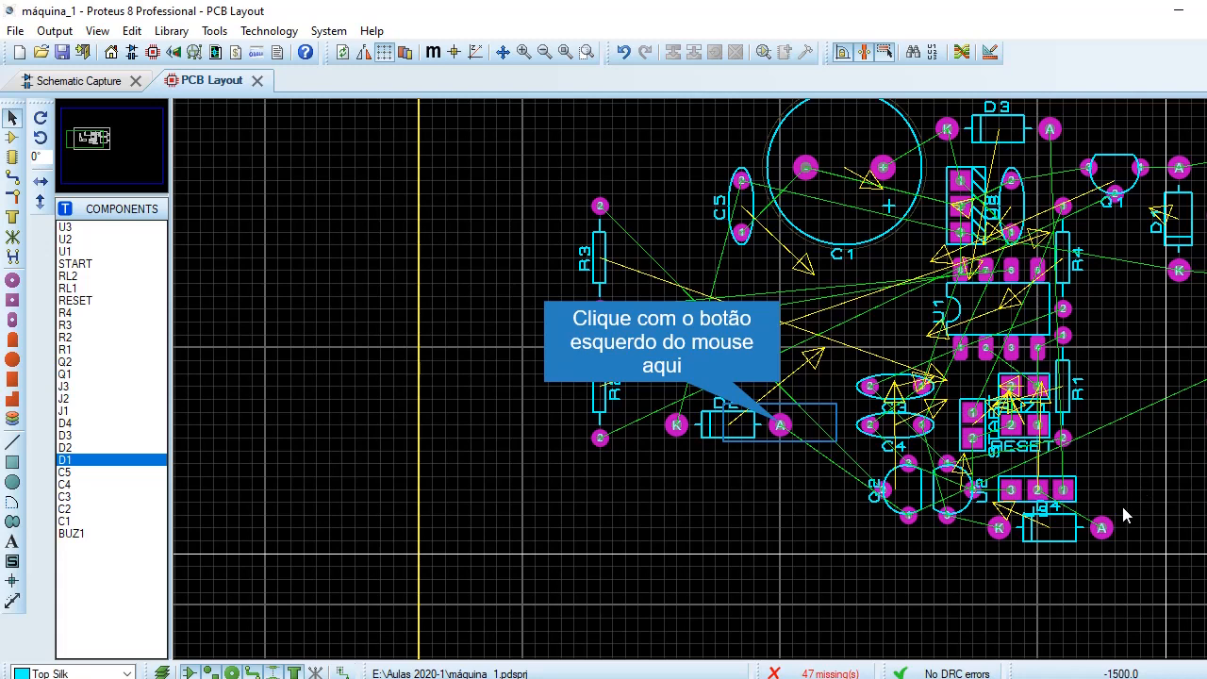
Move diode D2 from beside capacitor C4 to the free area right of resistor R1.
left_click(781, 427)
left_click_drag(781, 427, 1192, 412)
right_click(1192, 413)
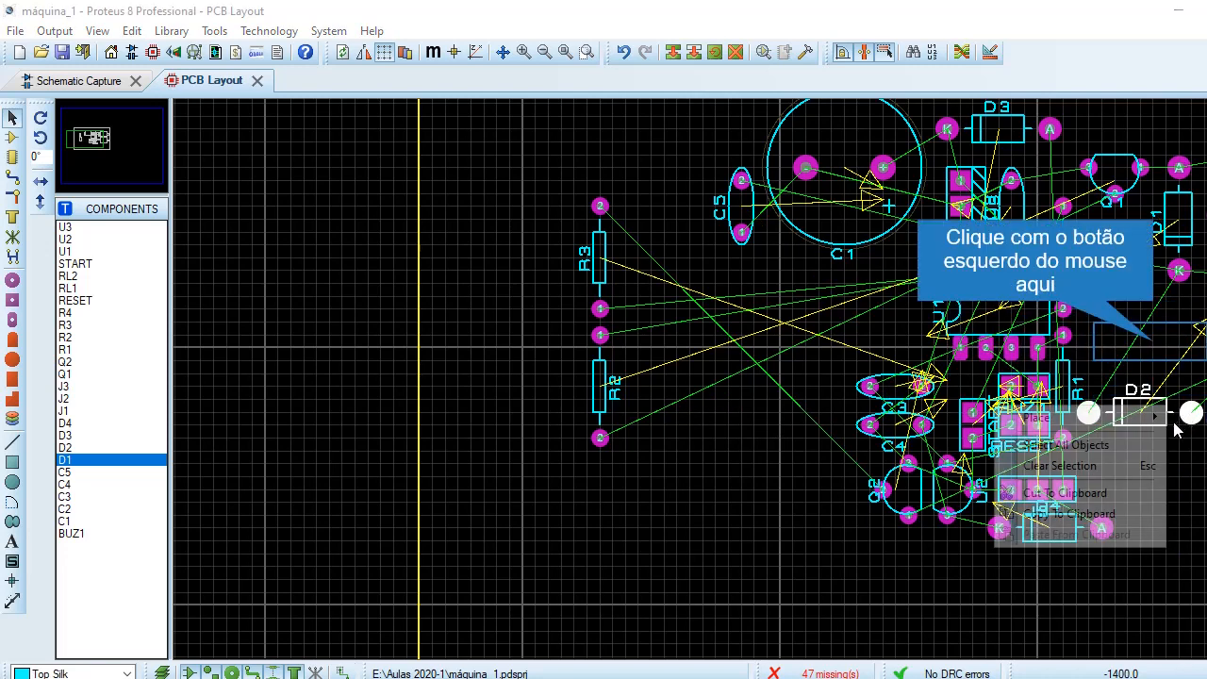
left_click(1155, 366)
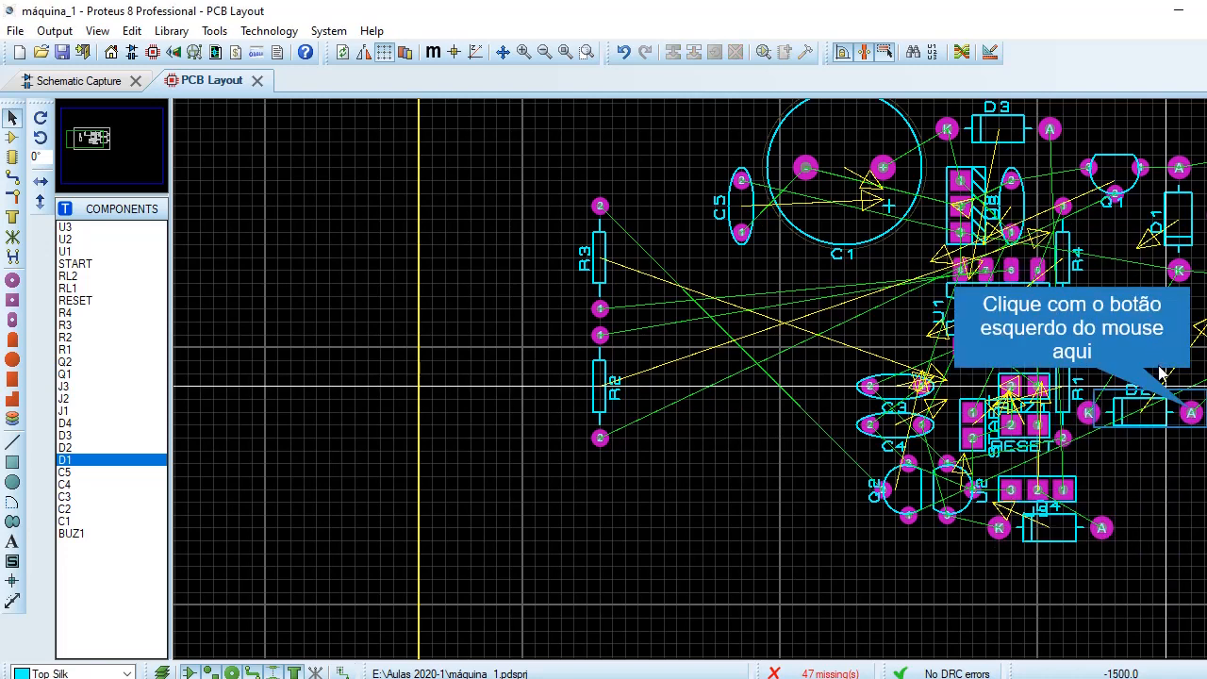
Rotate diode D2 anti-clockwise to vertical and align it directly below diode D1.
left_click(1191, 412)
right_click(1191, 412)
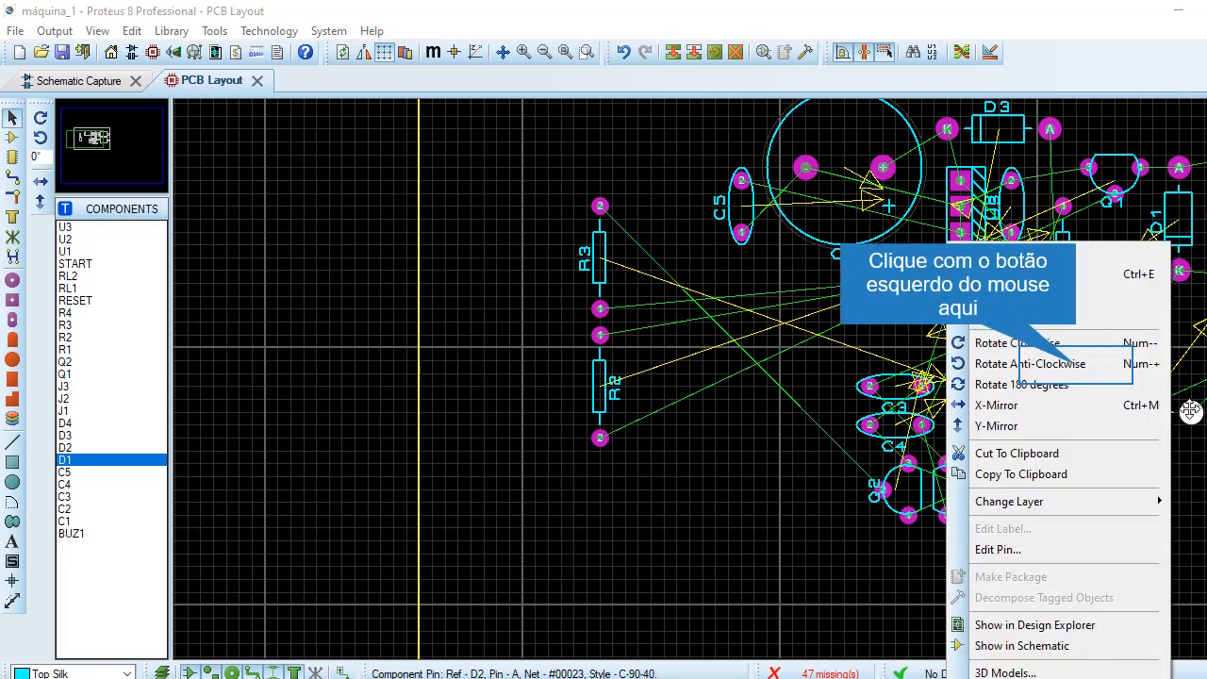
left_click(1093, 368)
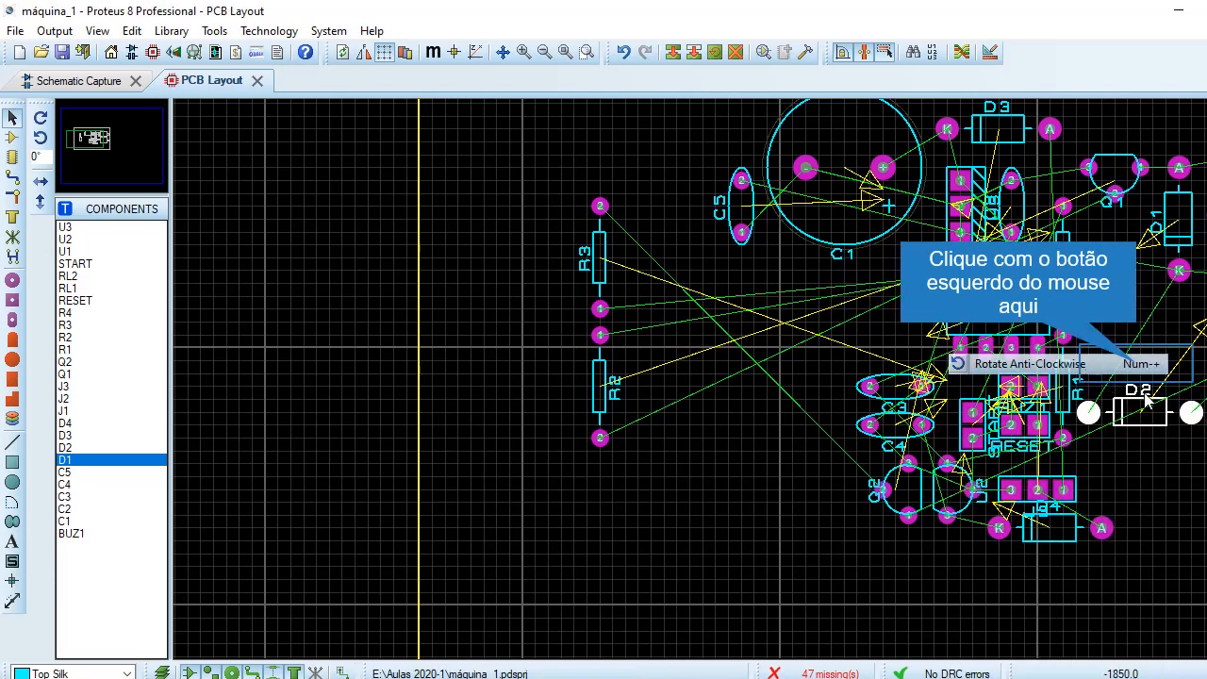
left_click(1135, 368)
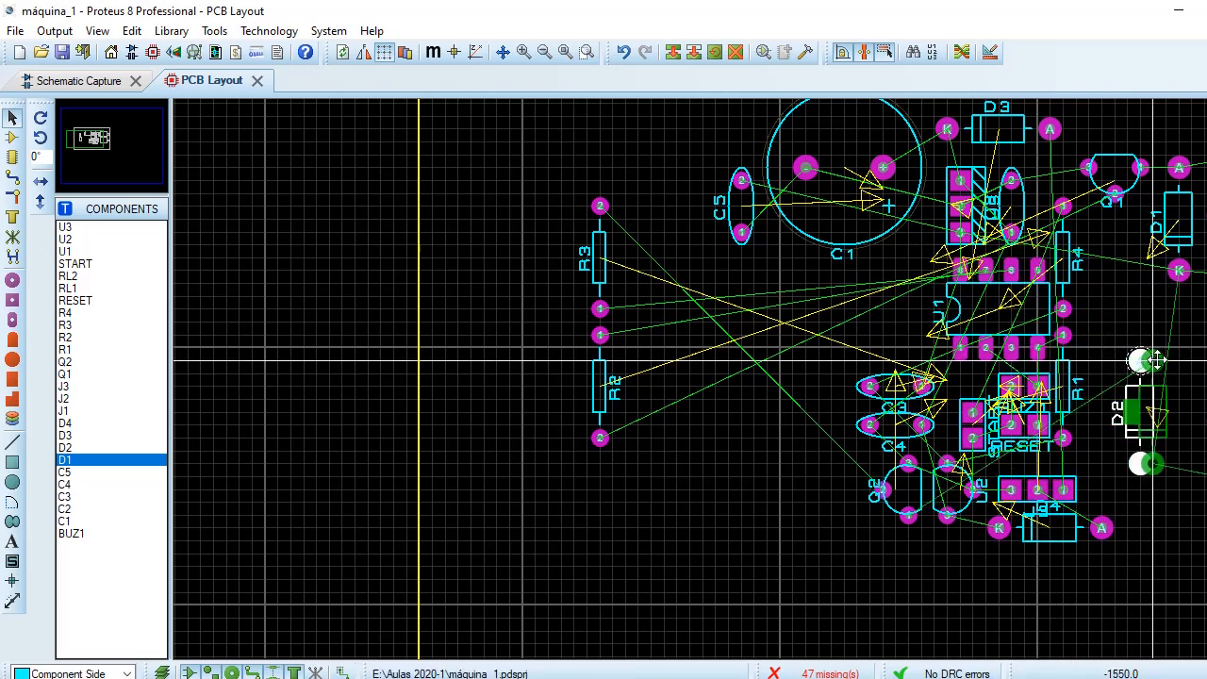
left_click_drag(1168, 368, 1178, 364)
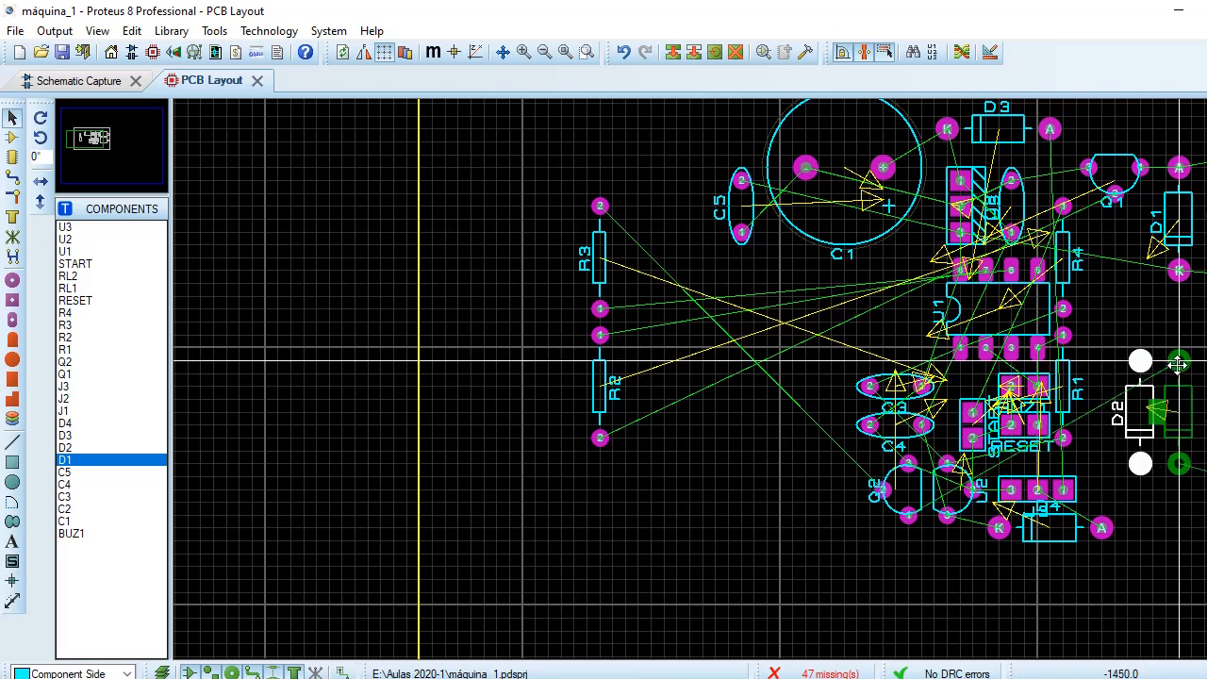
left_click_drag(1178, 365, 1179, 382)
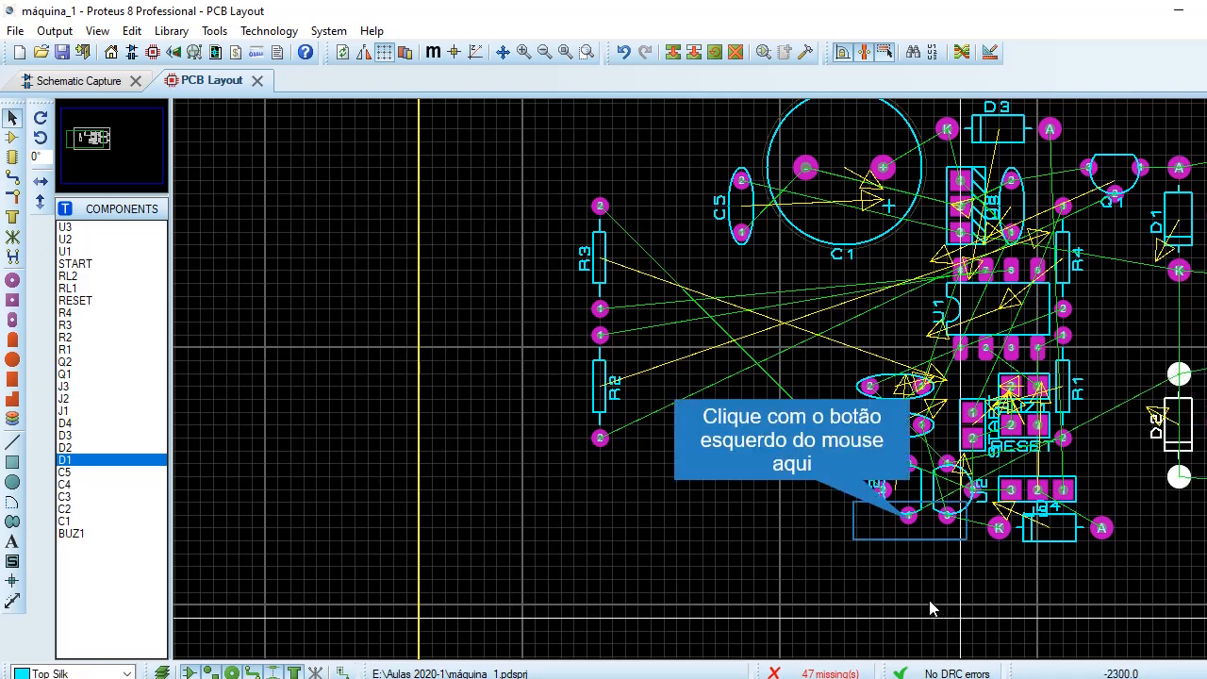
Move transistor Q2 to the left of diode D2, and relocate chip U1 to the empty area below resistor R2.
left_click(907, 517)
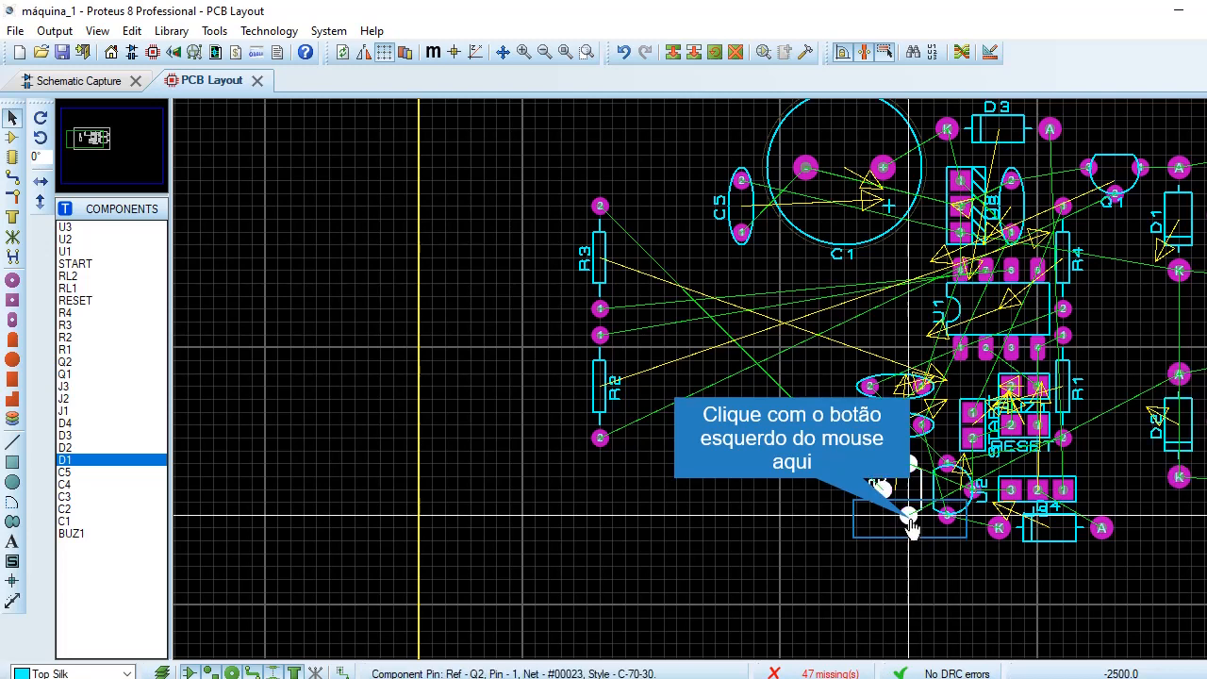
left_click_drag(910, 517, 1141, 373)
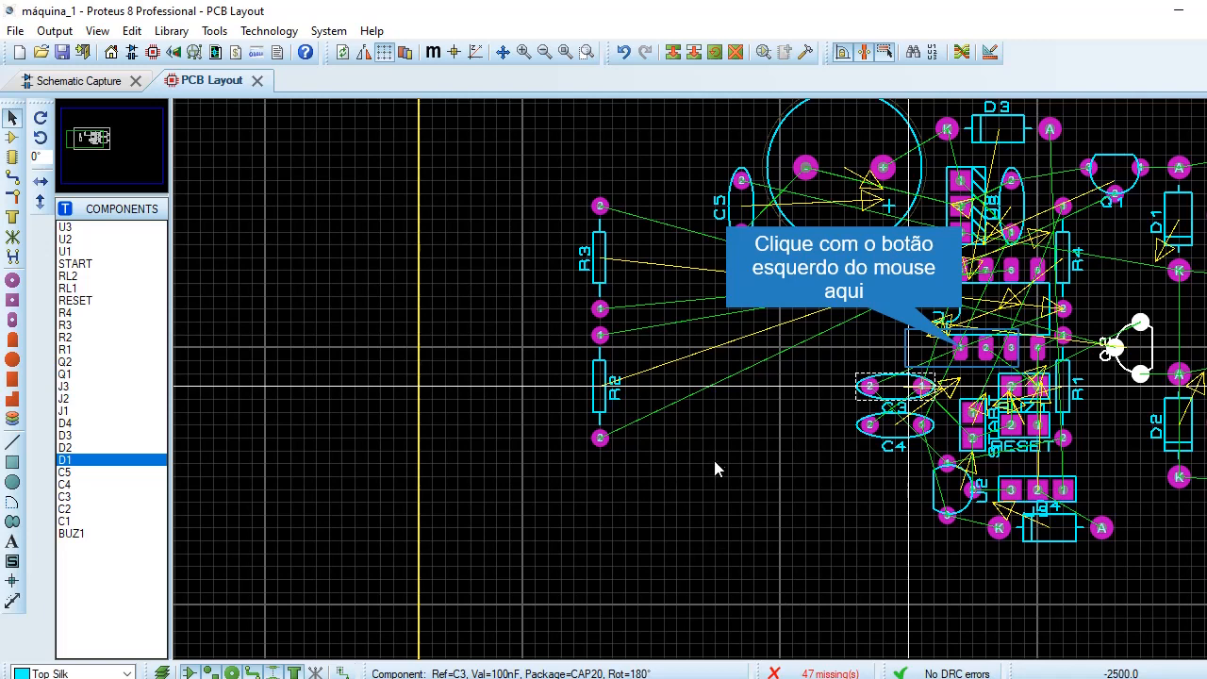
left_click(960, 351)
left_click_drag(960, 351, 648, 543)
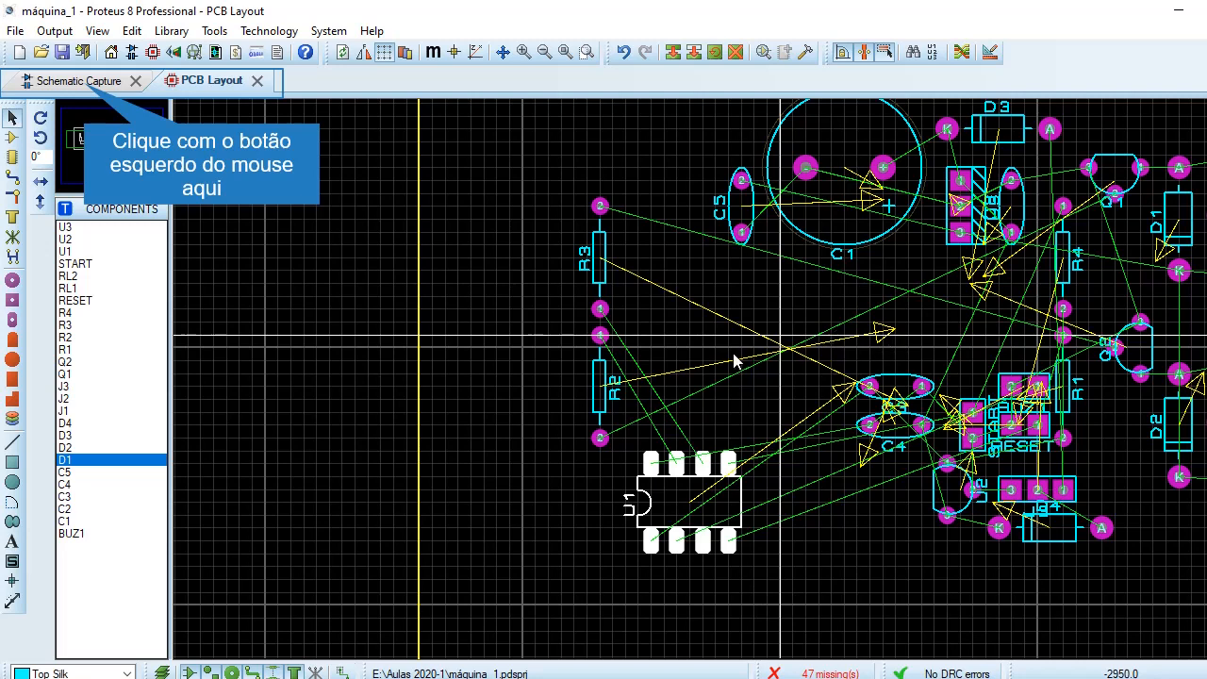
Check the transistor circuits in the schematic, then locate resistor R2 in the layout and move it between R4 and Q2, below Q1.
left_click(89, 83)
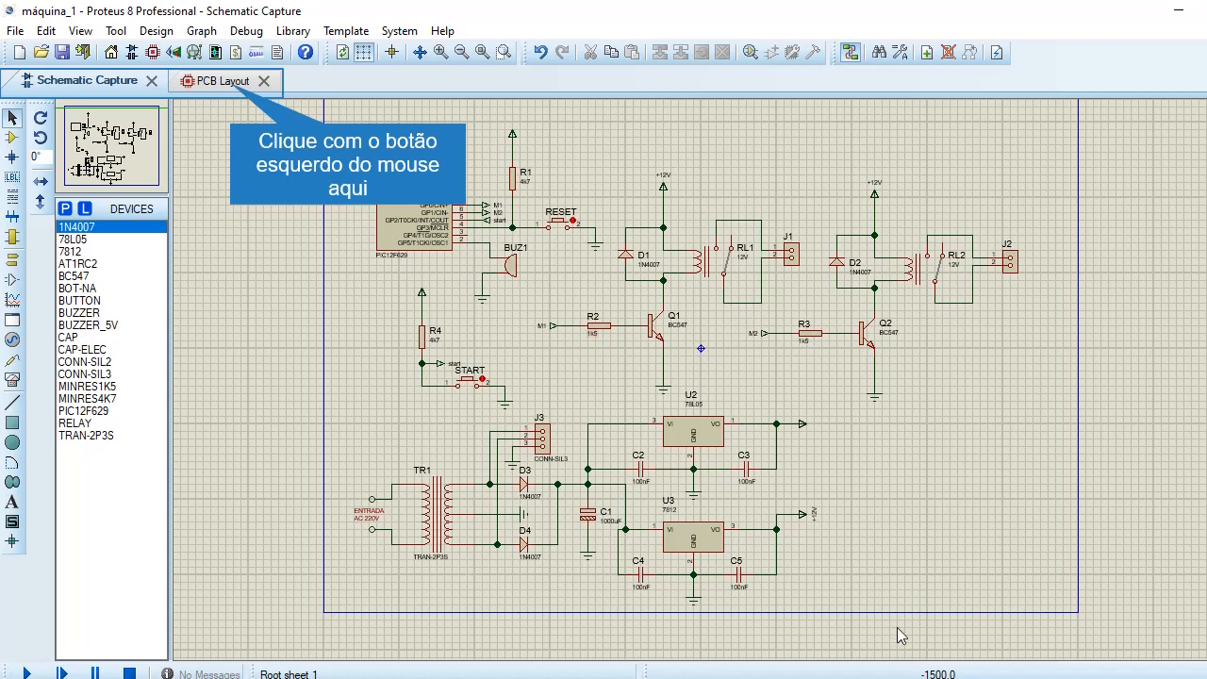
left_click(229, 83)
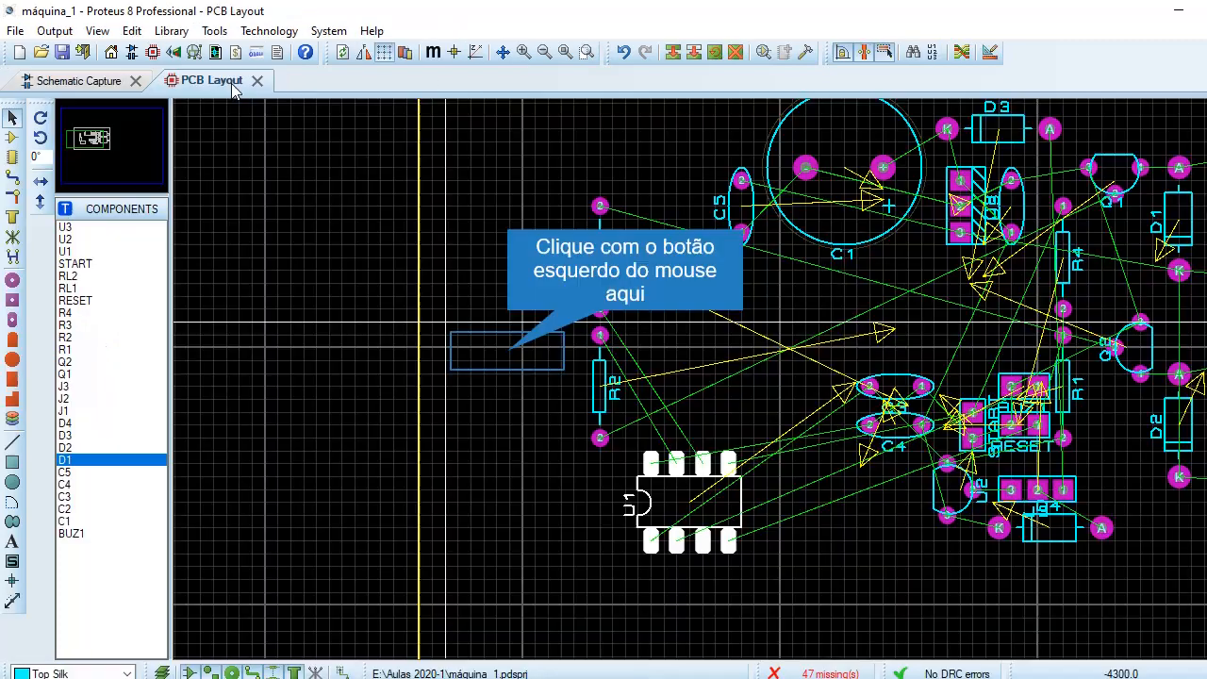
left_click(472, 352)
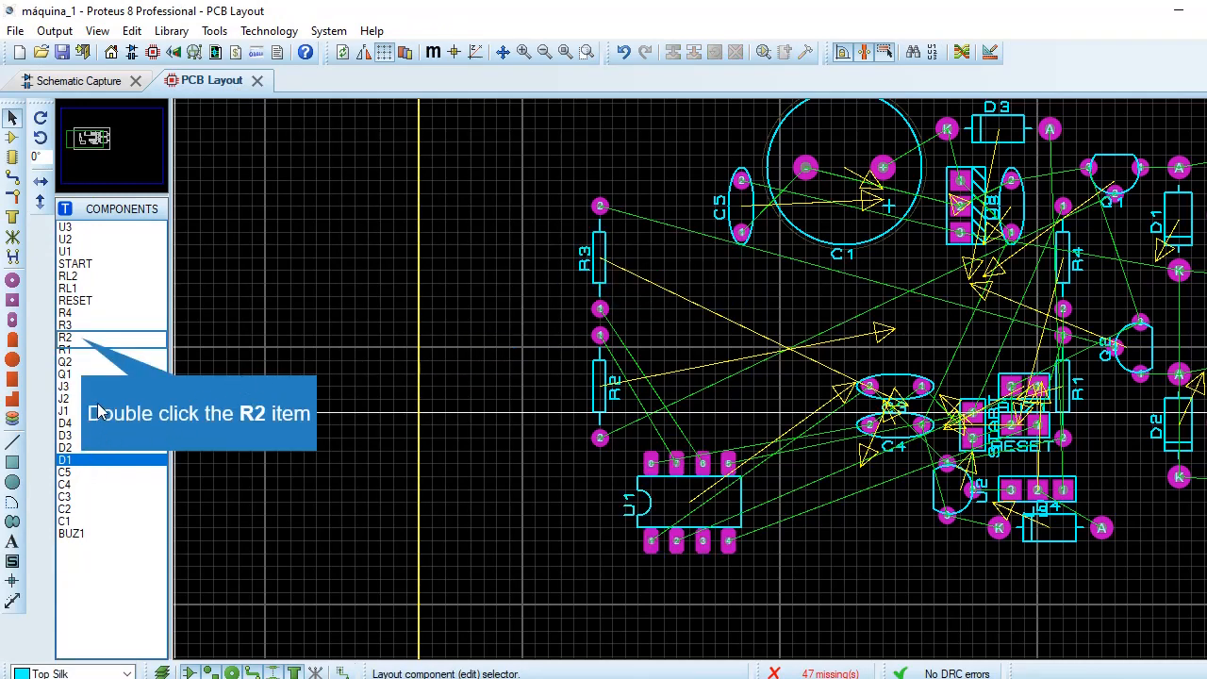
double_click(66, 338)
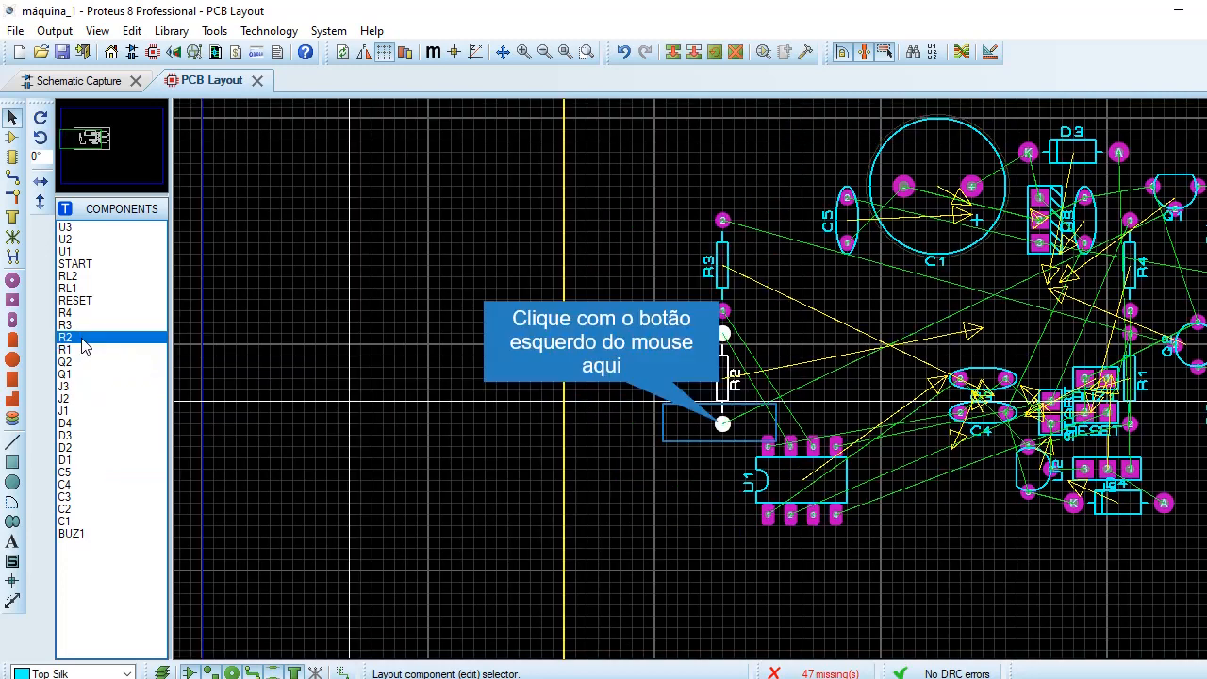
left_click(722, 424)
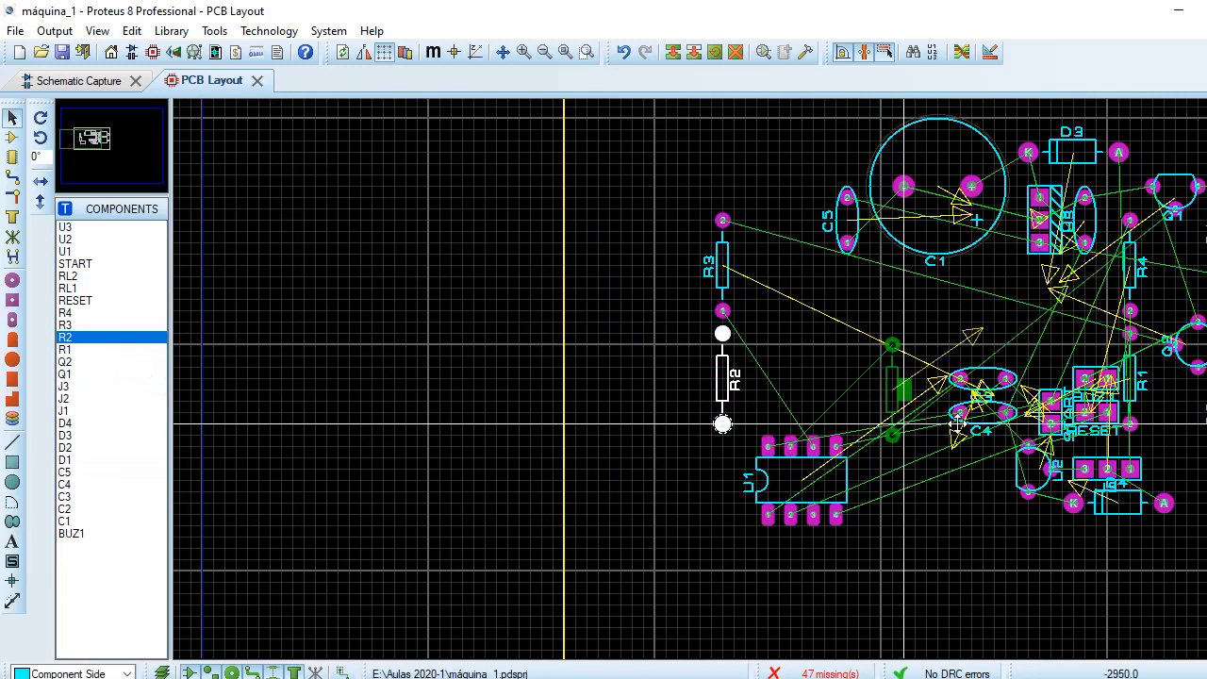
left_click(1165, 327)
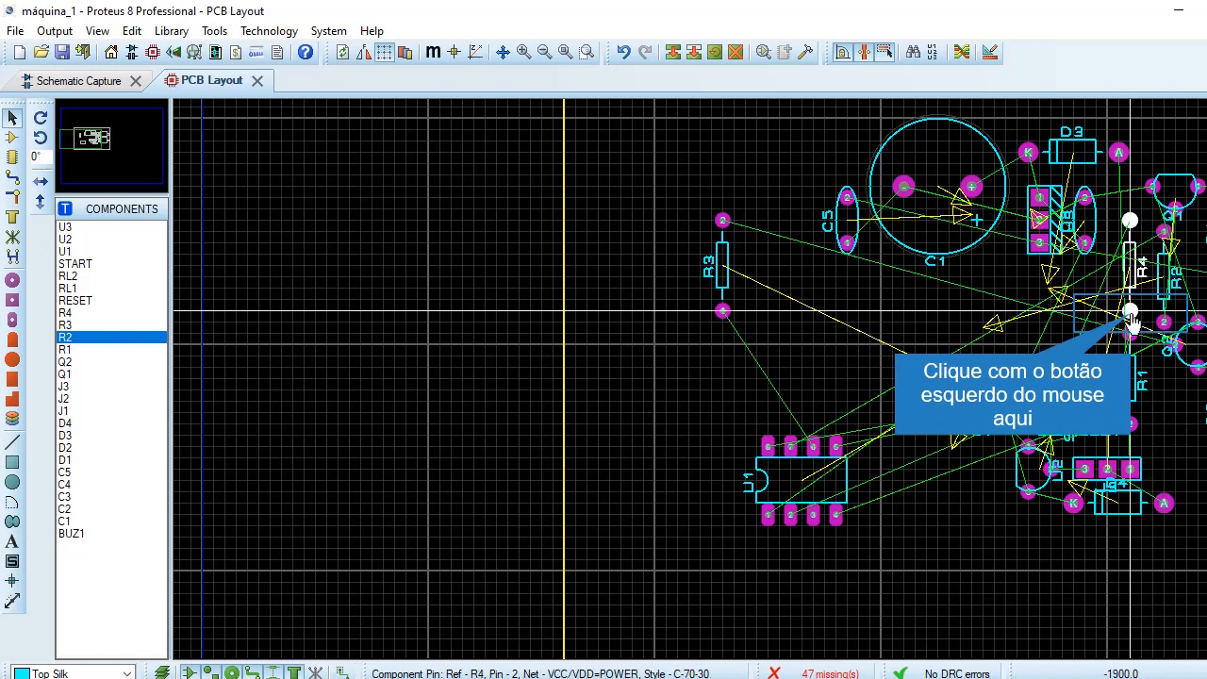
Move resistor R4 to the upper left of U1, then rotate resistor R2 180 degrees and shift it slightly left.
left_click_drag(1132, 314, 643, 412)
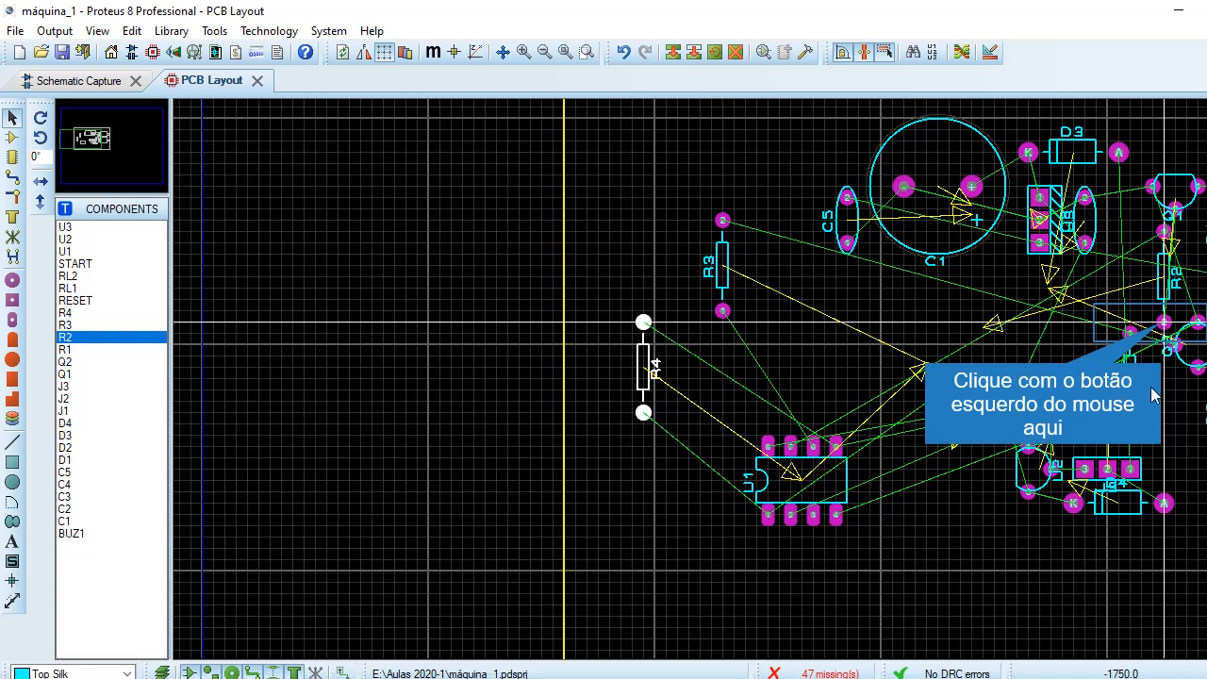
left_click(1162, 327)
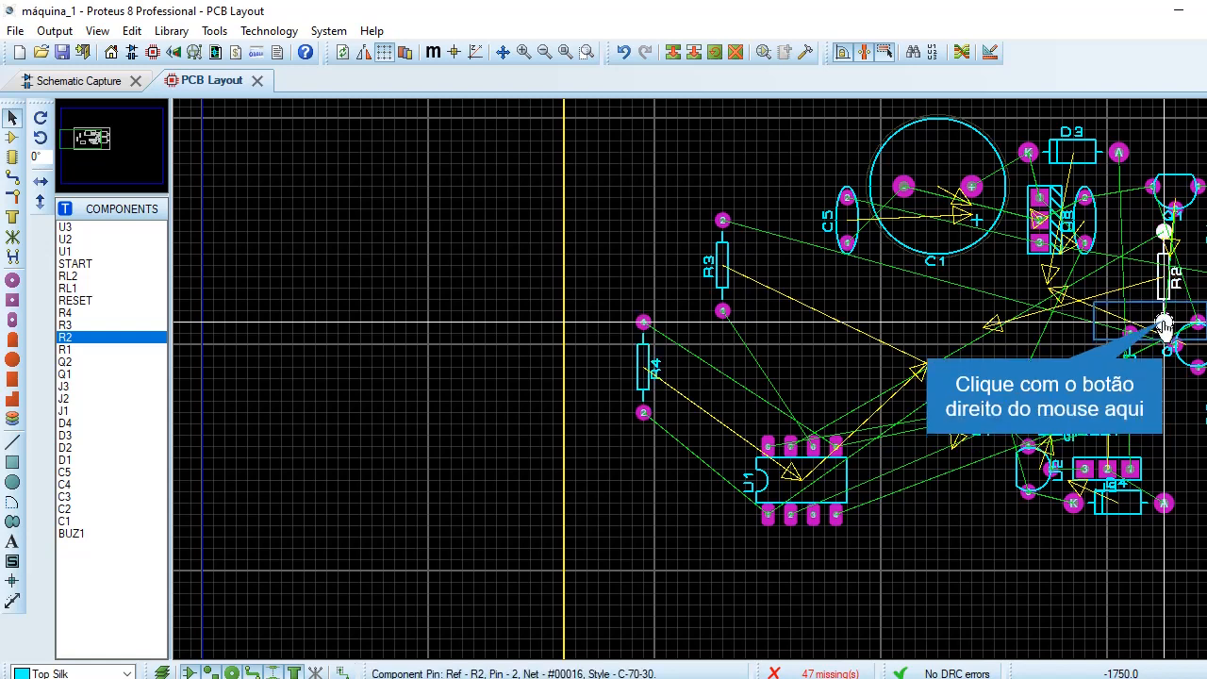
right_click(1164, 326)
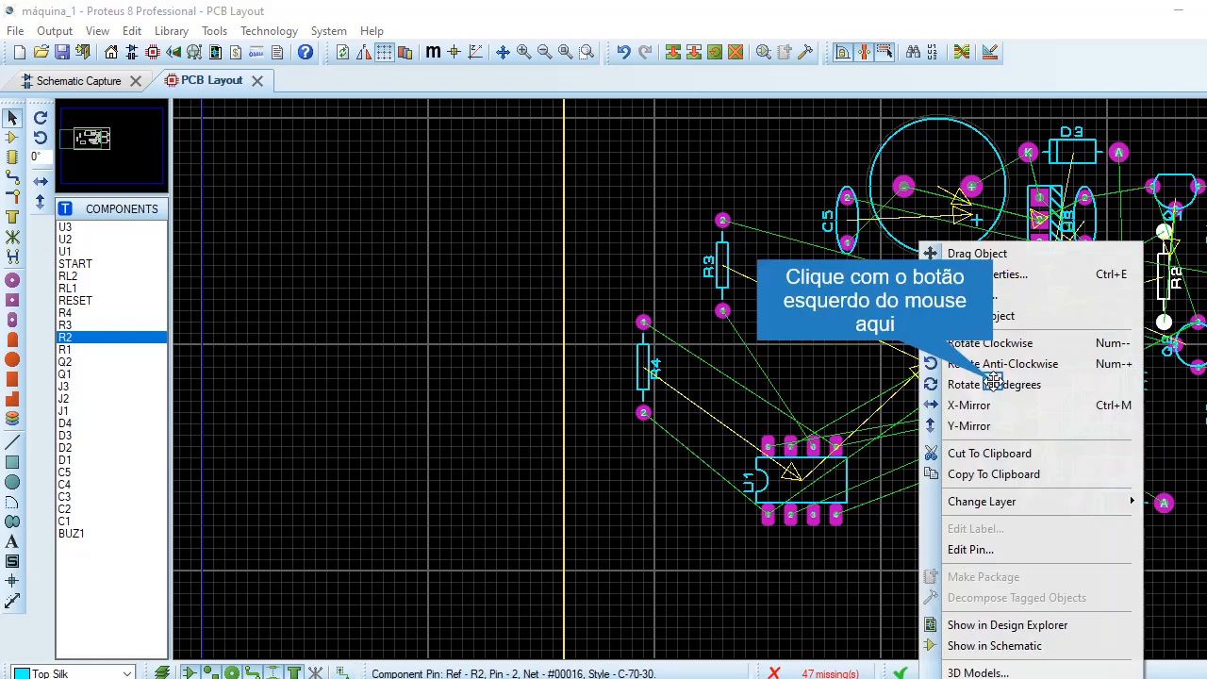
left_click(995, 383)
scroll(1141, 278, "up", 3)
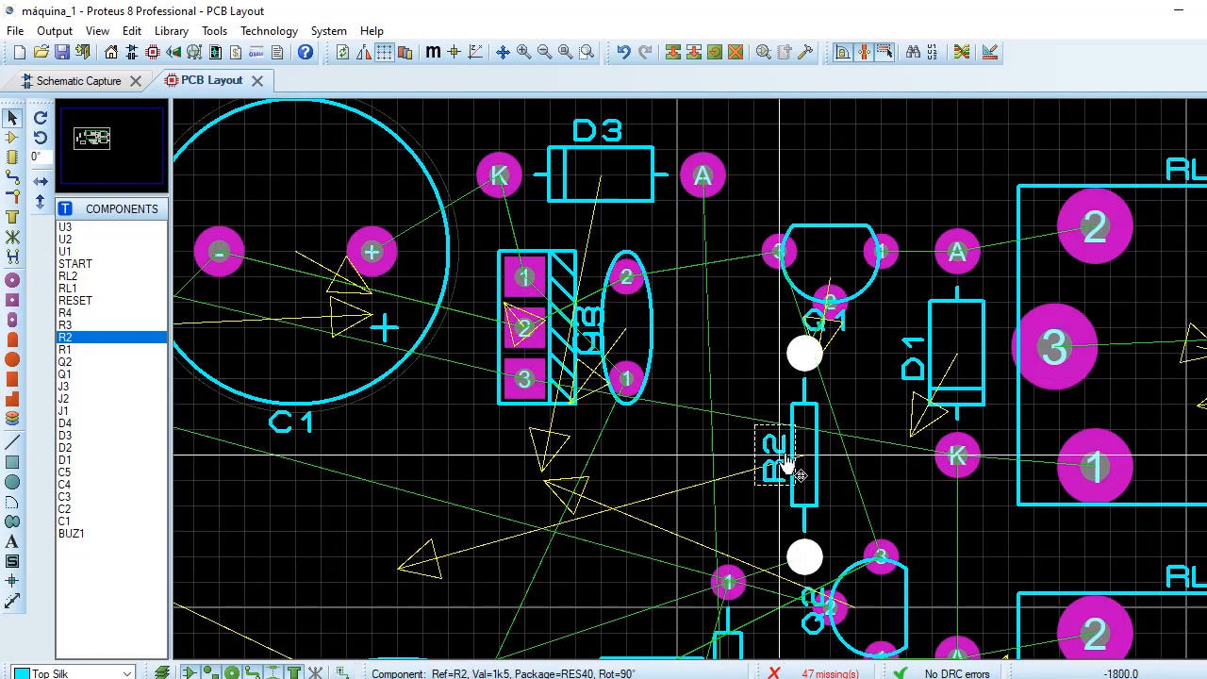
left_click_drag(803, 352, 754, 348)
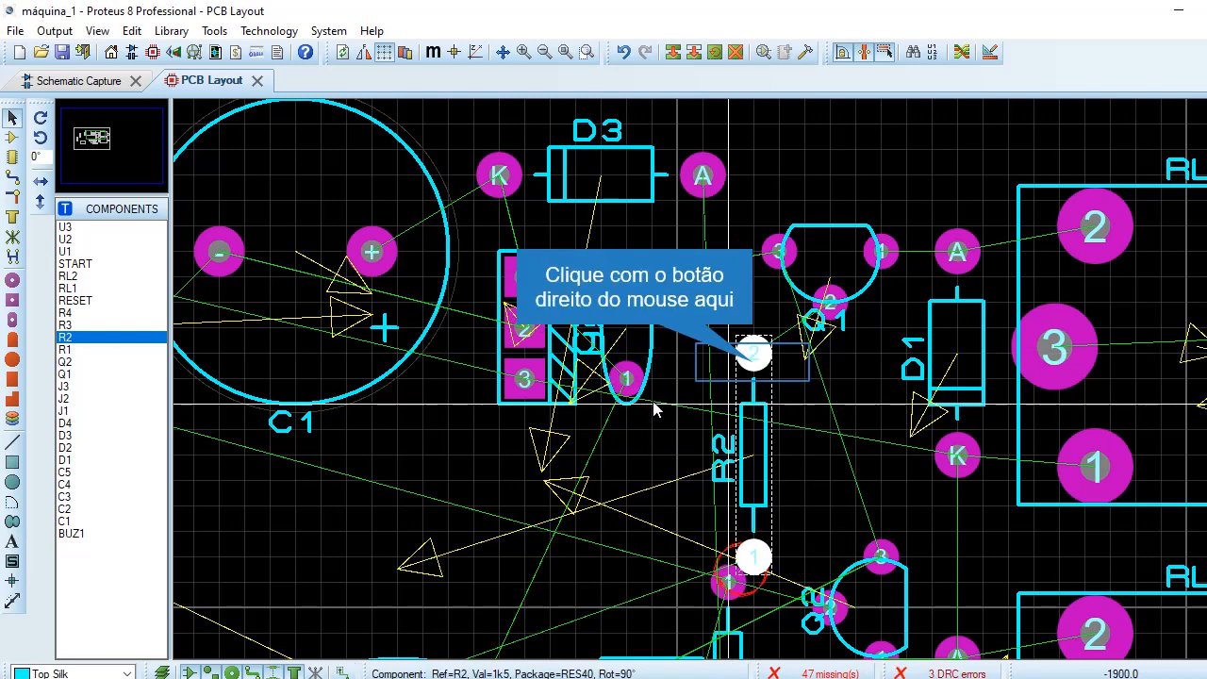
Rotate resistor R2 clockwise to horizontal and align its pin 2 directly below the middle pin of Q1.
right_click(755, 357)
left_click(797, 364)
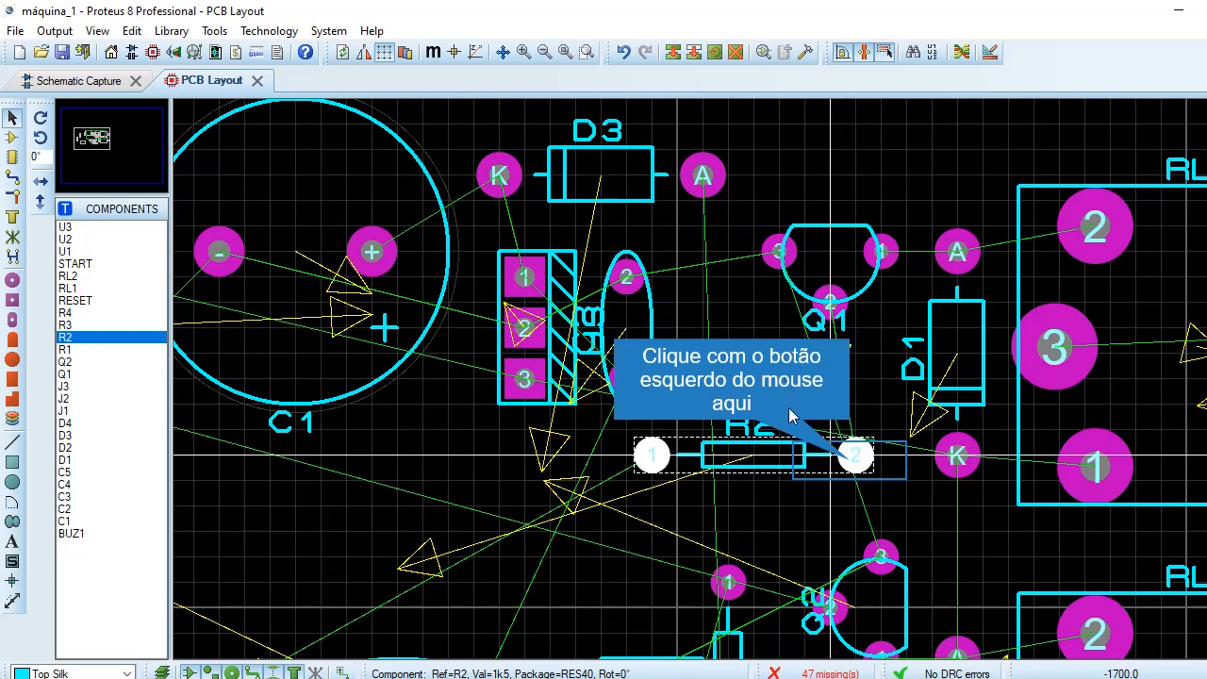
mouse_move(837, 465)
left_mouse_down()
mouse_move(829, 473)
mouse_move(840, 450)
left_mouse_up()
left_click(830, 456)
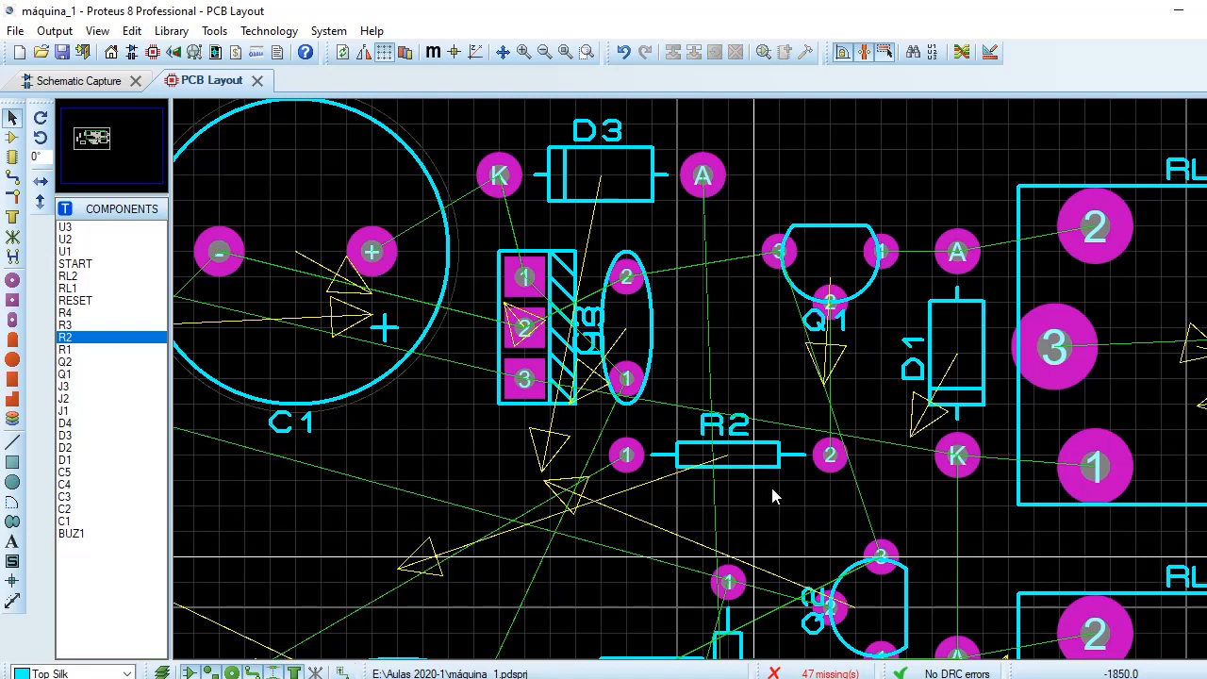
Move resistor R3 to the right, rotate it clockwise to horizontal, and place it below R2 with pin 2 facing transistor Q2.
key("F8")
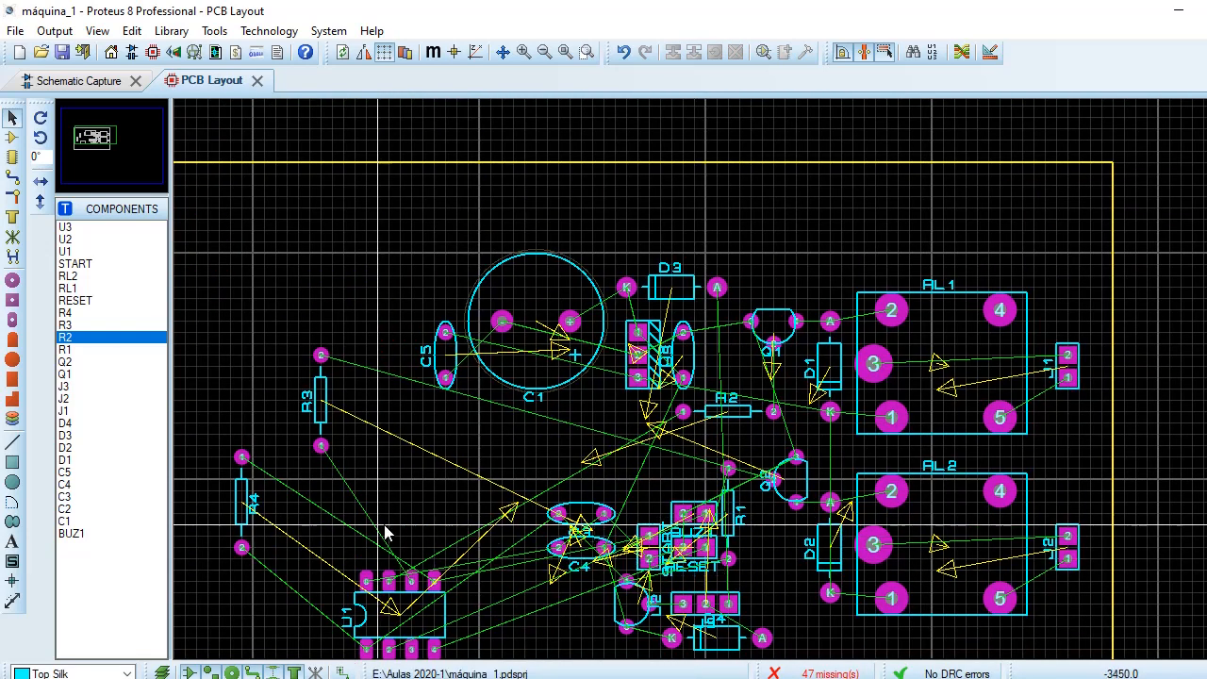
left_click(320, 447)
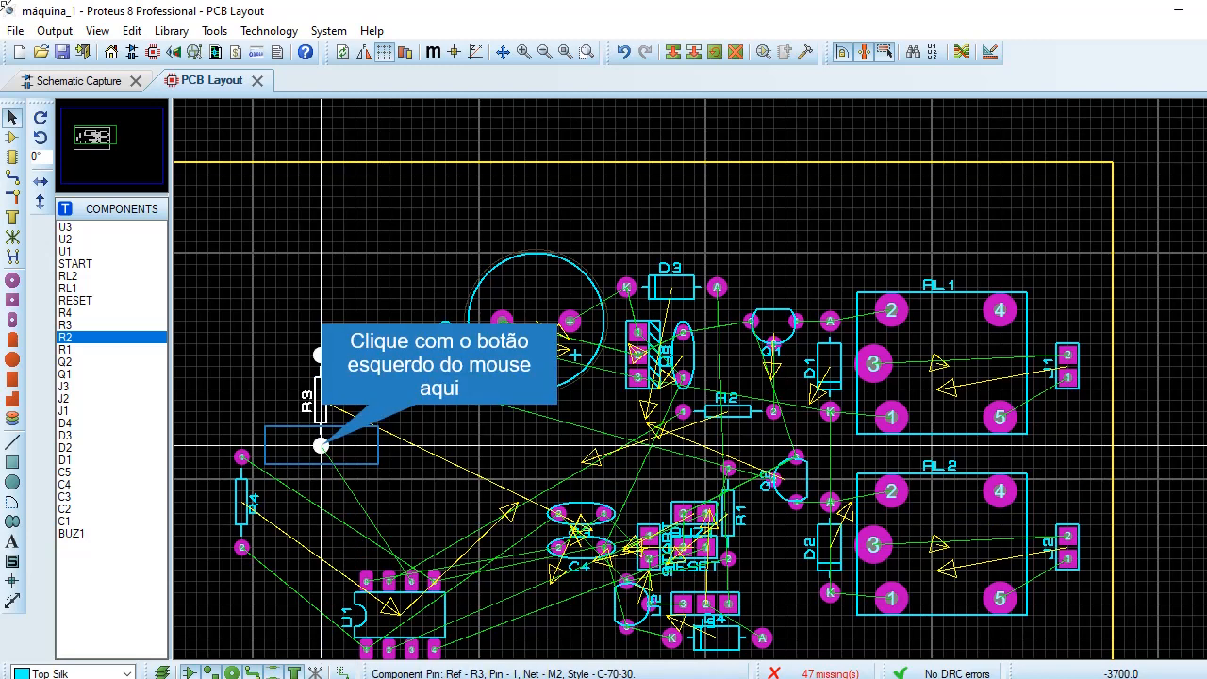
left_click_drag(320, 445, 456, 491)
right_click(458, 409)
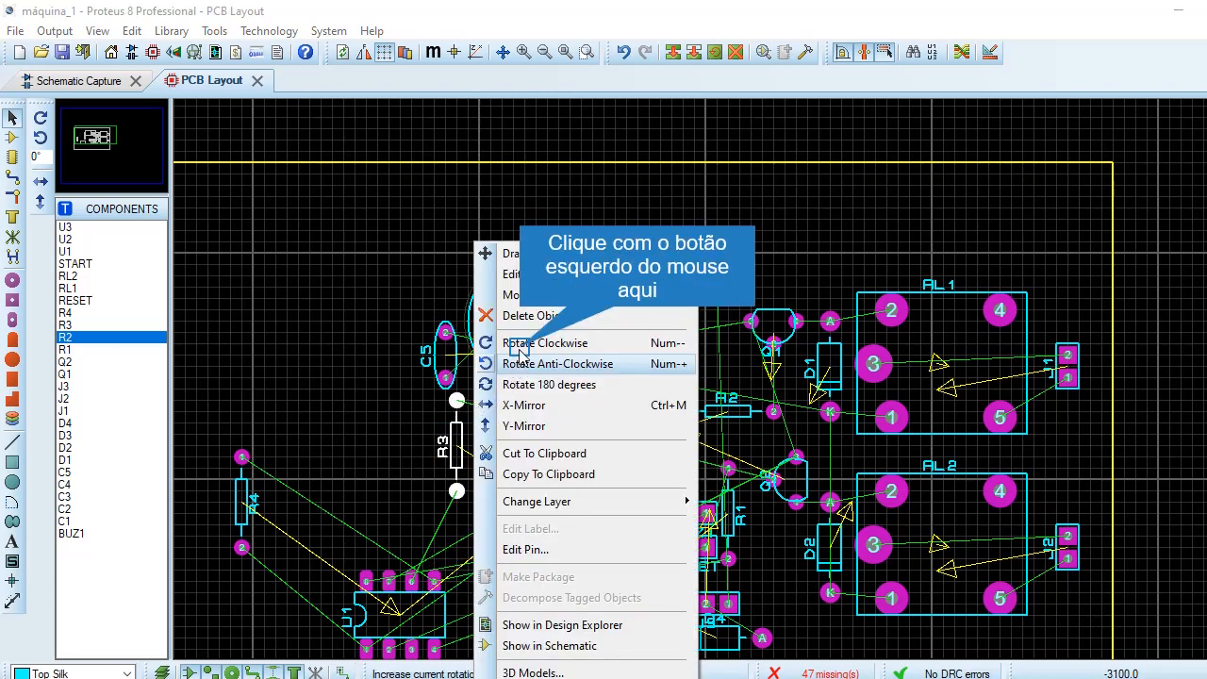
left_click(522, 364)
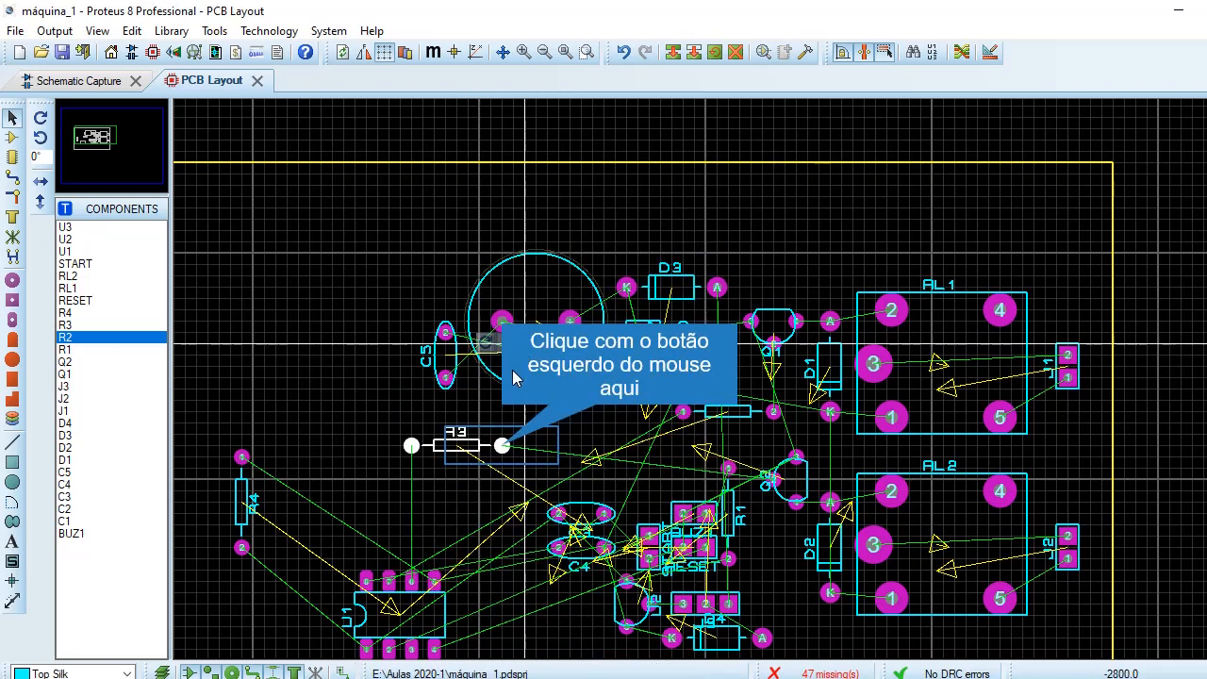
left_click(501, 444)
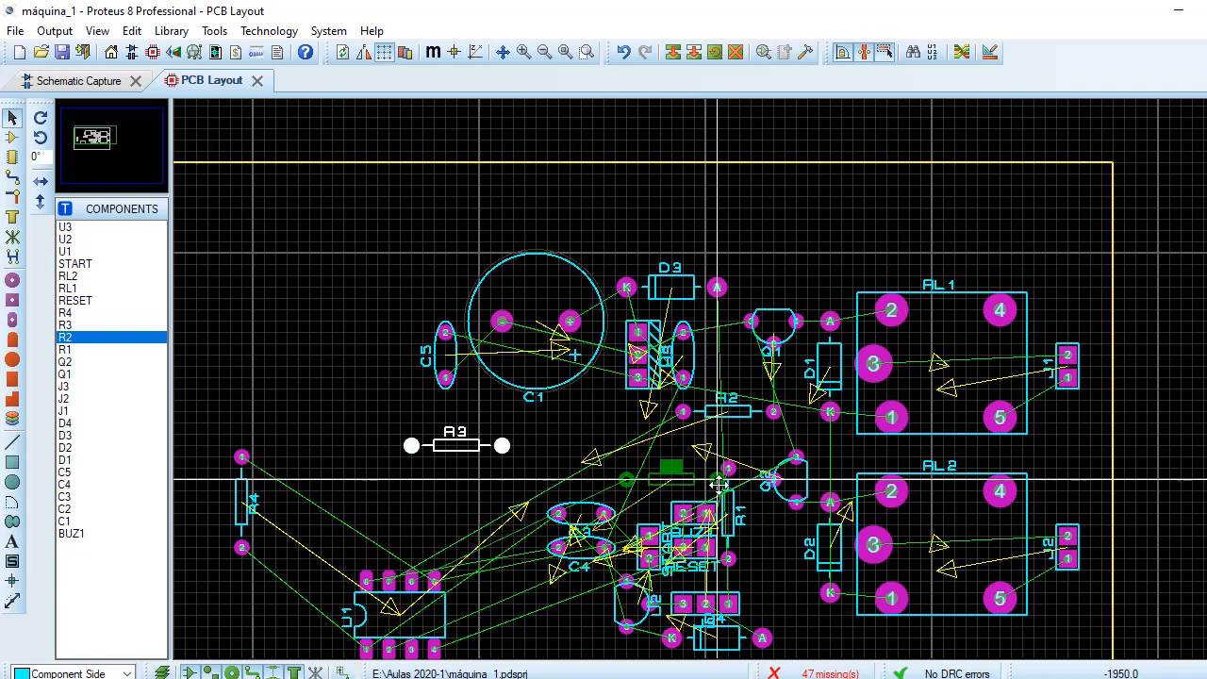
Relocate resistor R1 to the empty area left of capacitor C5, then shift resistor R3 slightly right, closer to transistor Q2.
left_click(730, 560)
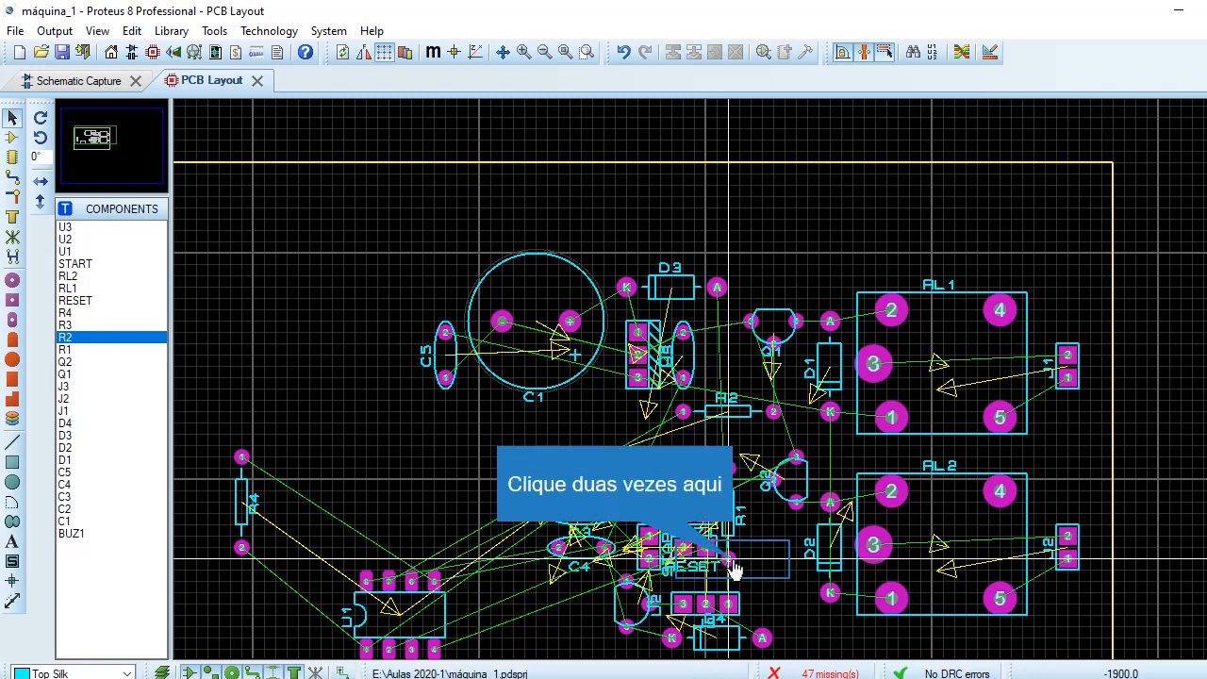
left_click_drag(733, 563, 293, 385)
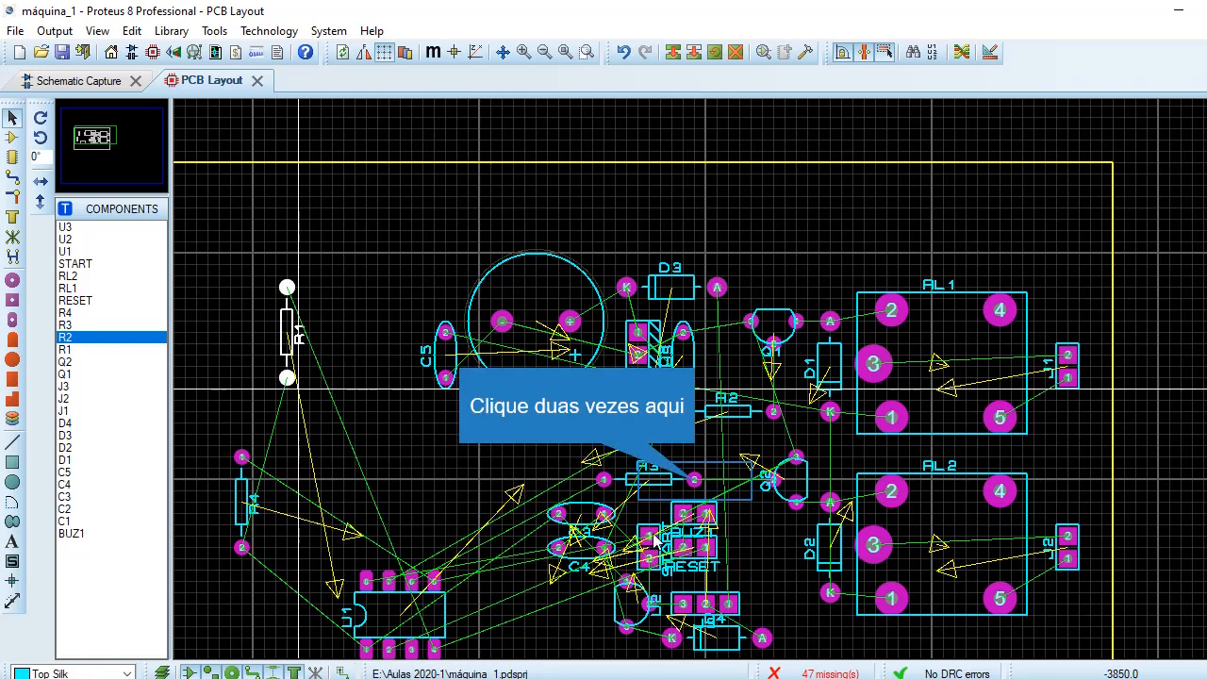
double_click(695, 483)
left_click(739, 480)
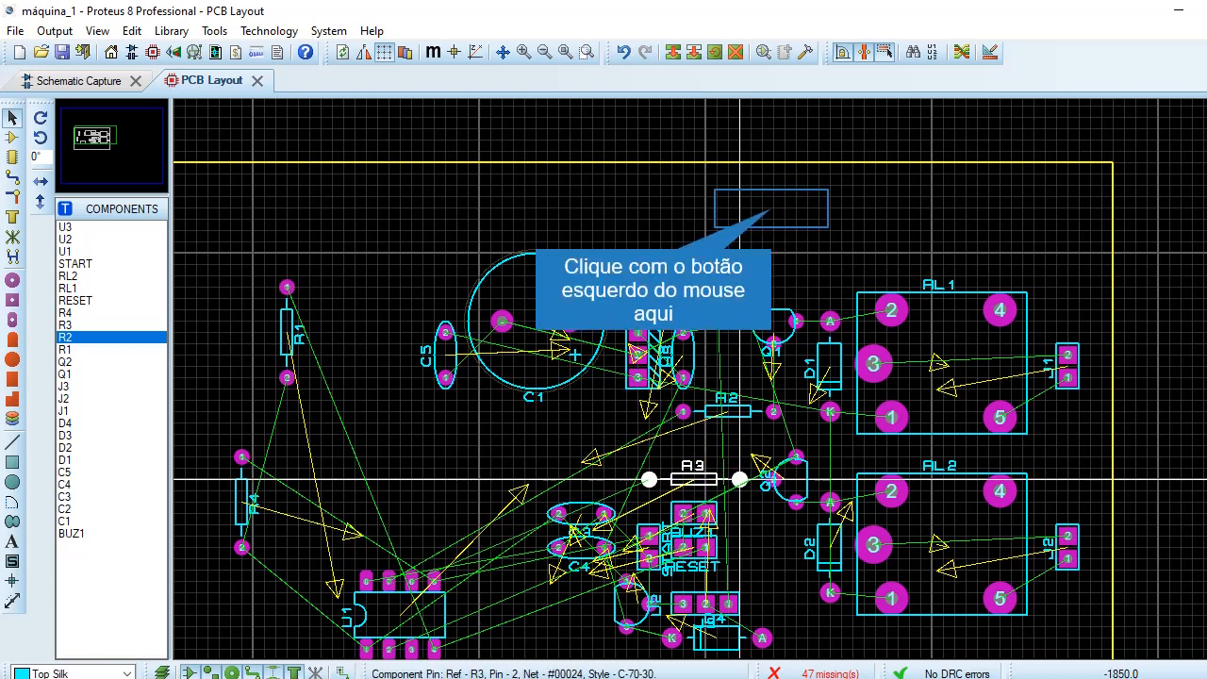